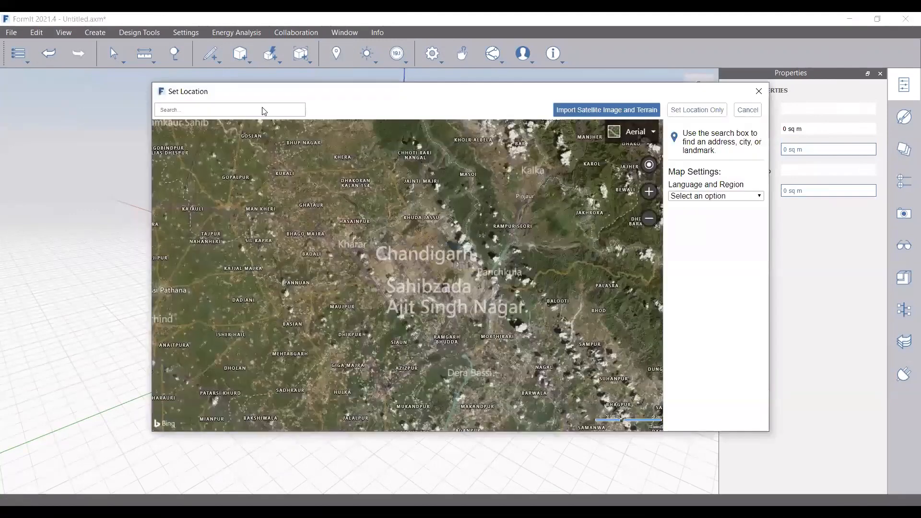
Search for Datteln, Germany and set it as the site location without importing imagery
left_click(248, 109)
type("datt")
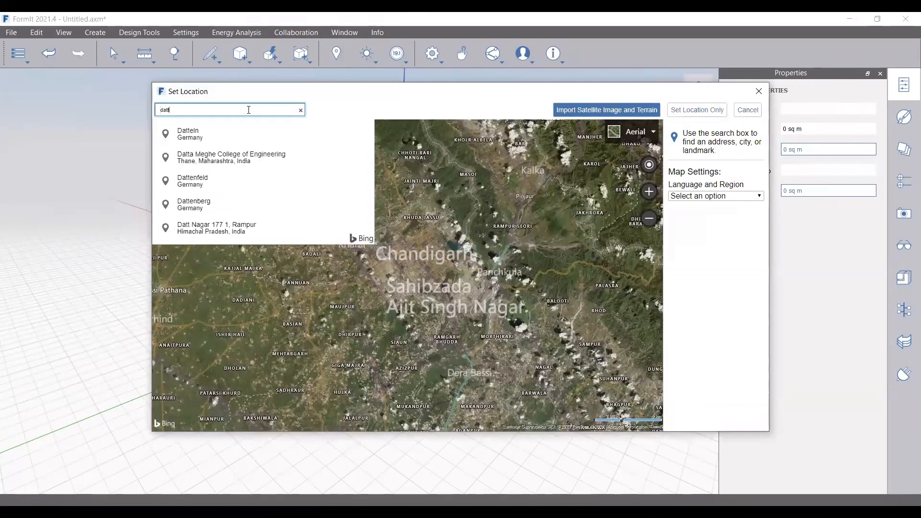
left_click(220, 136)
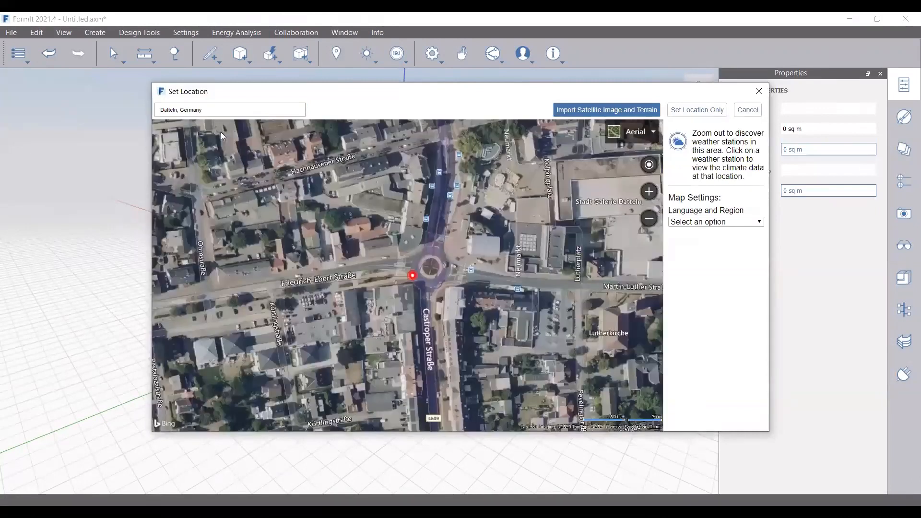
scroll(355, 244, "down", 3)
scroll(334, 222, "up", 1)
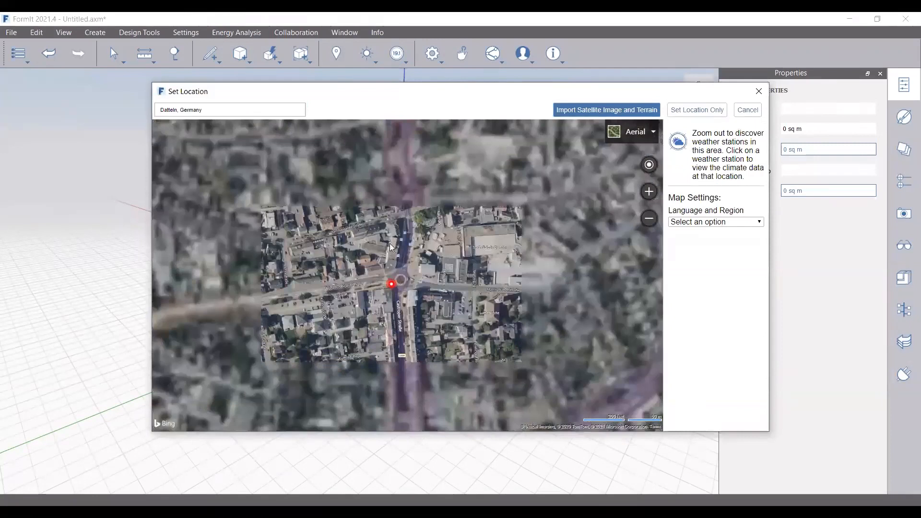
left_click_drag(398, 293, 509, 324)
left_click_drag(355, 249, 455, 341)
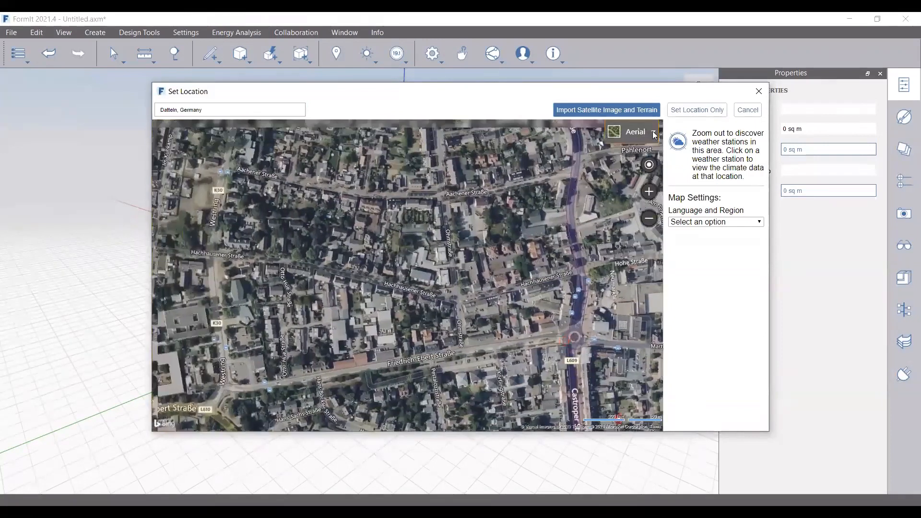
left_click_drag(485, 196, 489, 202)
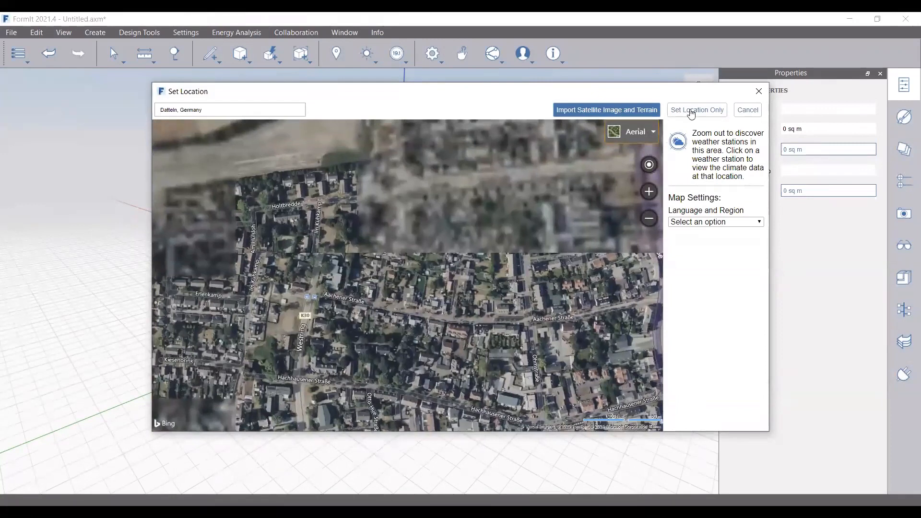
left_click(691, 111)
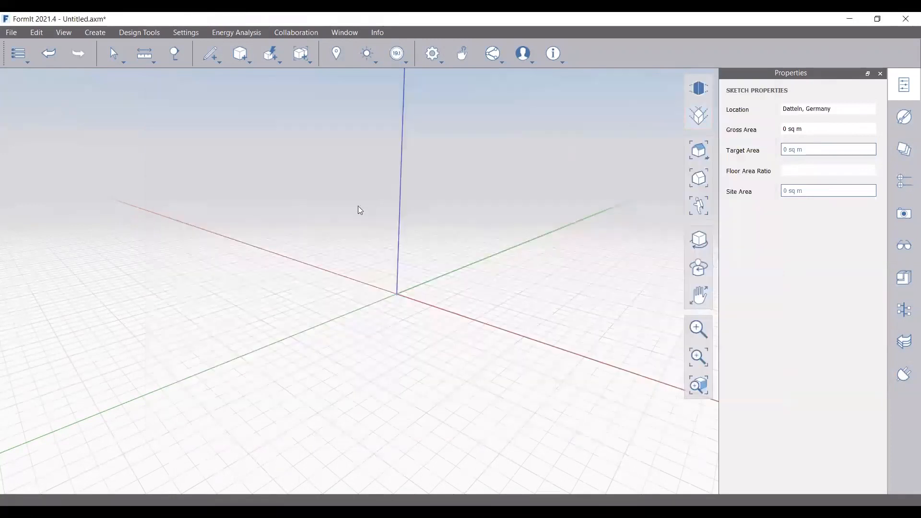
left_click(225, 61)
left_click(211, 79)
left_click(396, 294)
type("16")
key("Return")
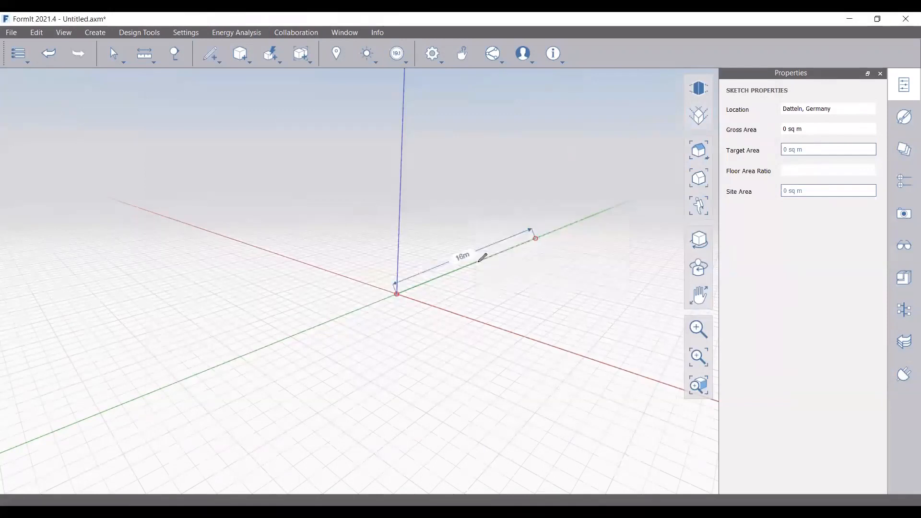
type("8m")
key("Return")
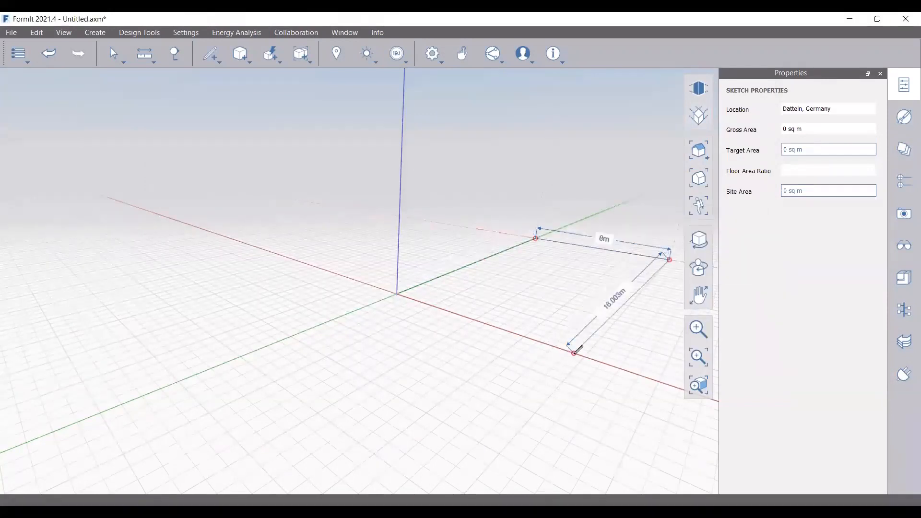
left_click(584, 356)
left_click(397, 293)
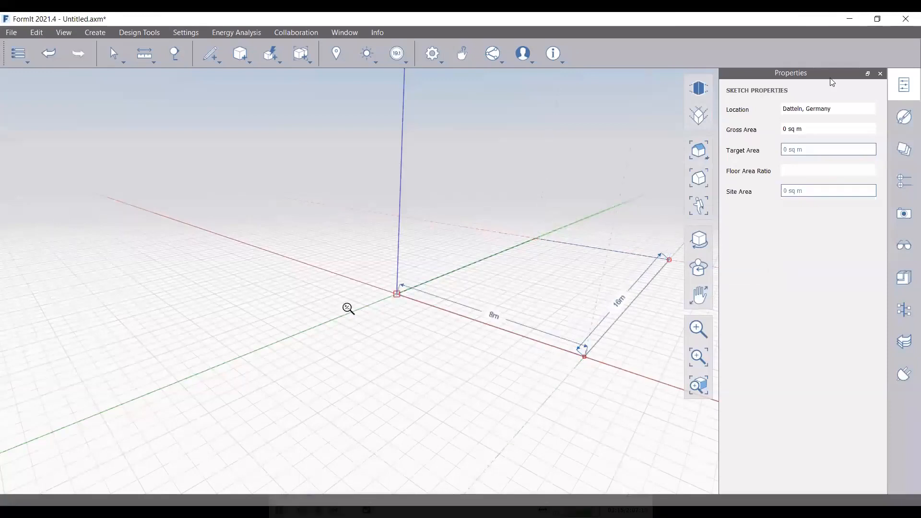
scroll(347, 308, "down", 3)
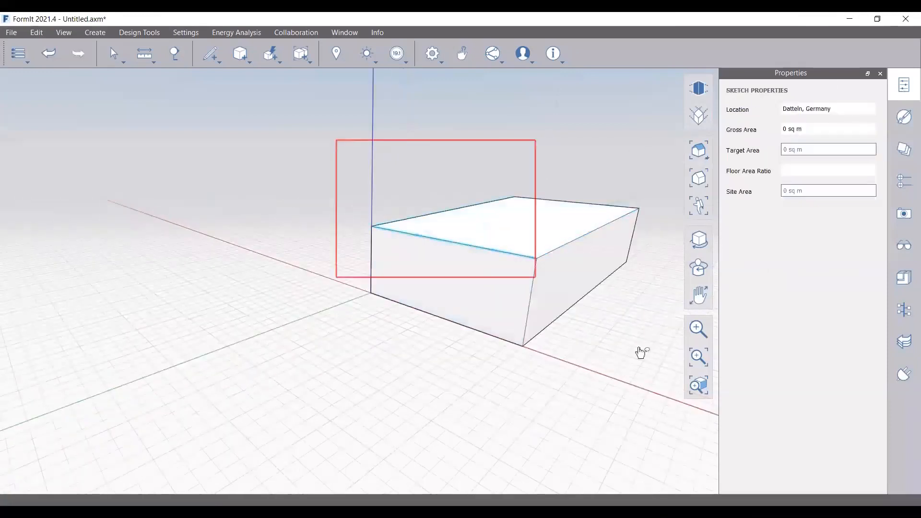
key("ctrl+a")
key("Escape")
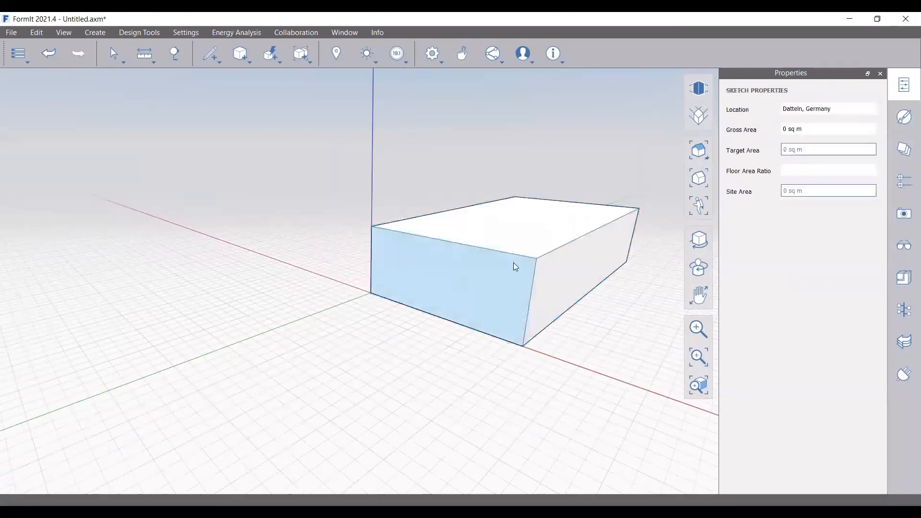
double_click(492, 295)
key("Delete")
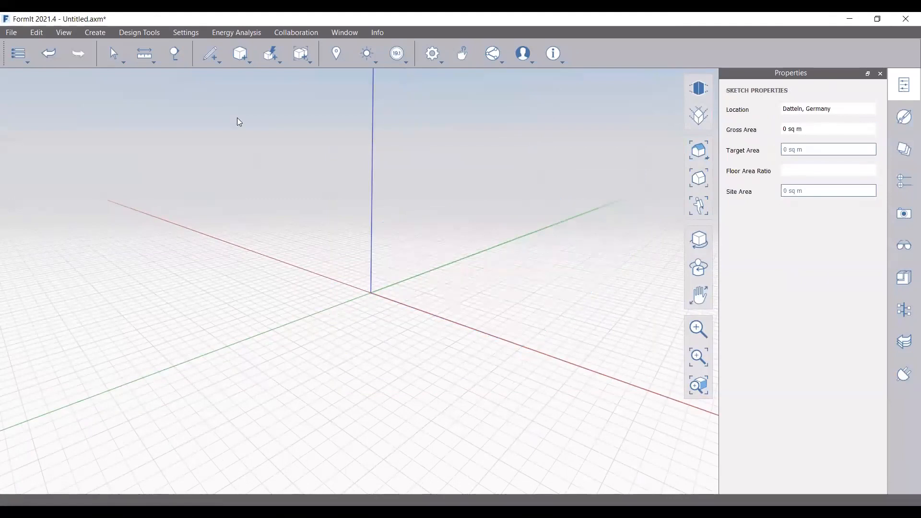
Draw a 38 m by 31.5 m rectangle with the Line tool starting at the origin
left_click(211, 54)
left_click(371, 291)
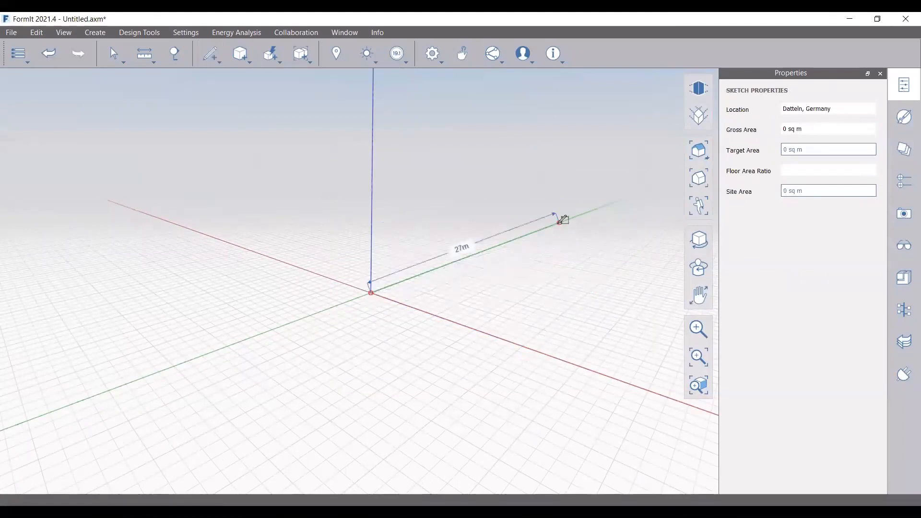
type("38")
key("Return")
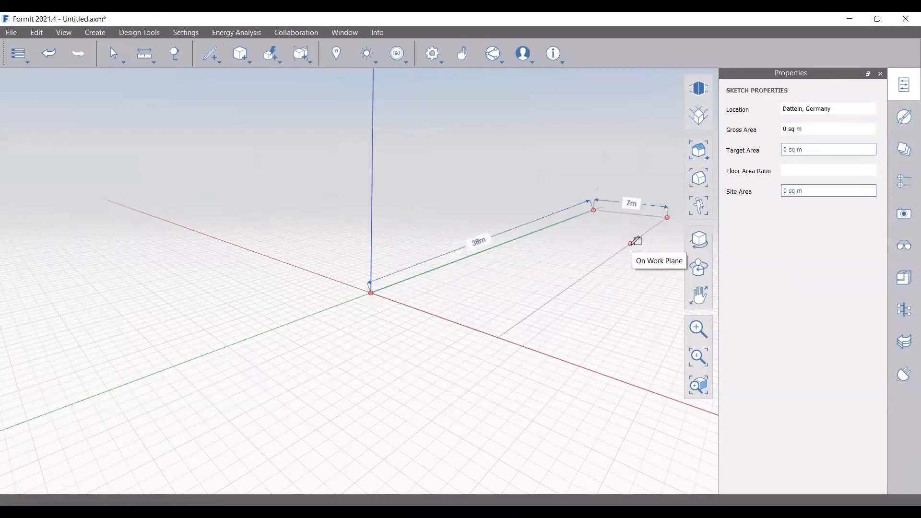
type("31.5m")
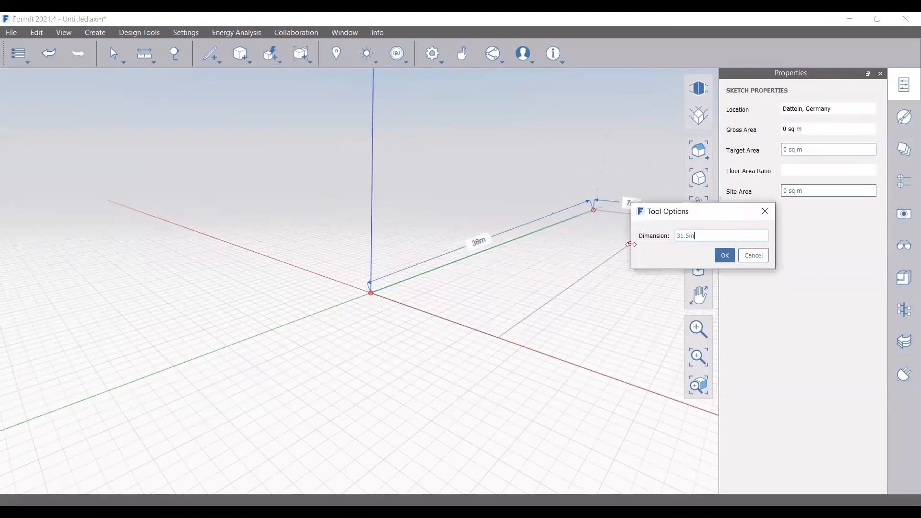
key("Return")
scroll(372, 249, "down", 5)
scroll(565, 283, "up", 1)
mouse_move(426, 321)
right_mouse_down()
mouse_move(489, 333)
mouse_move(434, 332)
right_mouse_up()
scroll(579, 268, "up", 4)
key("Escape")
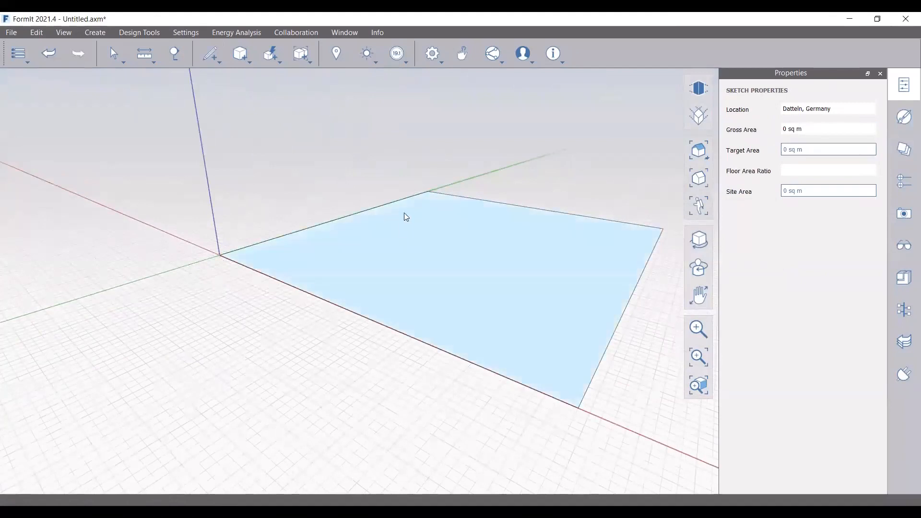
Select the rectangle's face alone to confirm its 1,197 sq m area
left_click(406, 217)
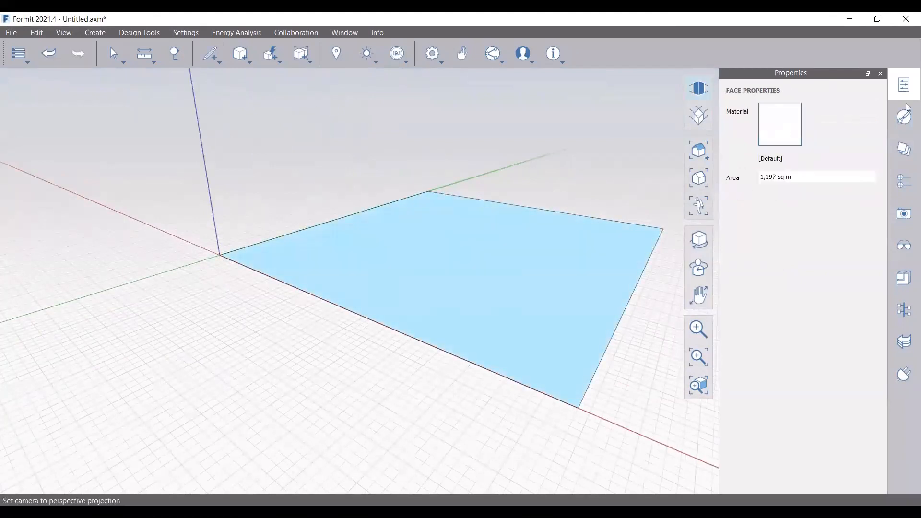
left_click_drag(188, 149, 667, 411)
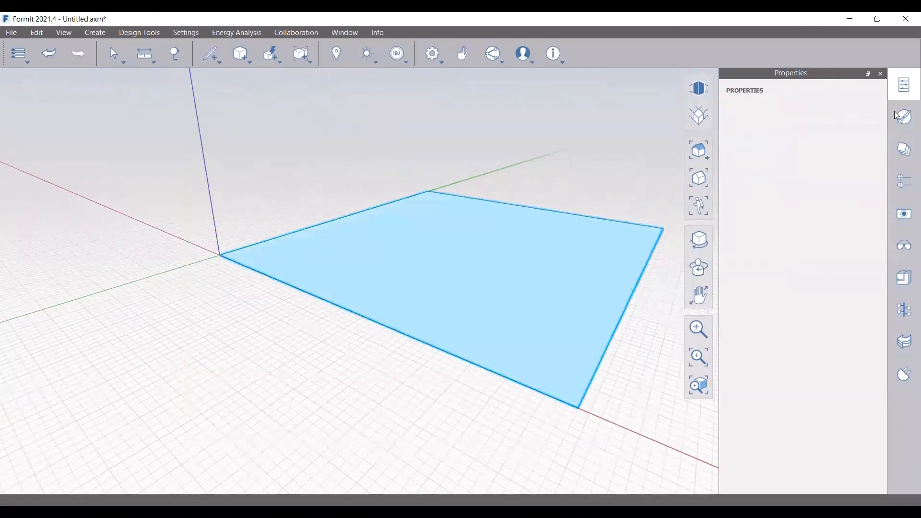
left_click(535, 255)
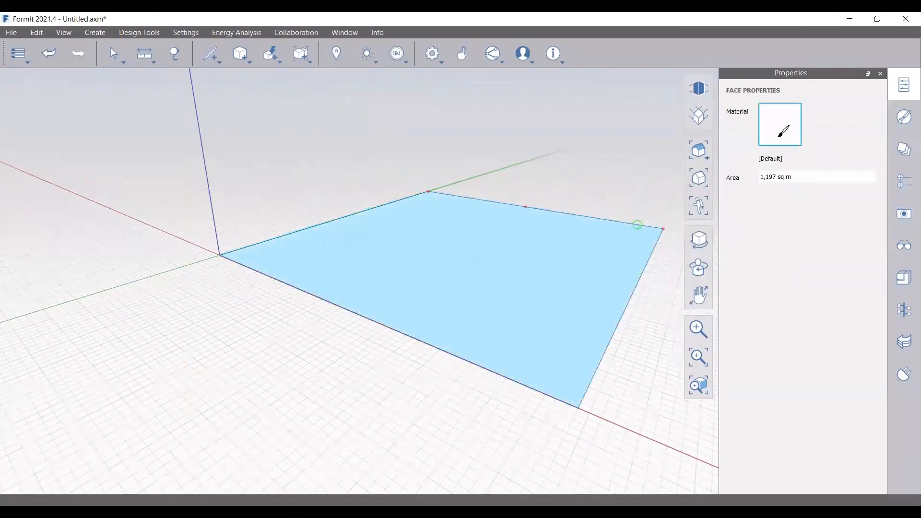
left_click(568, 159)
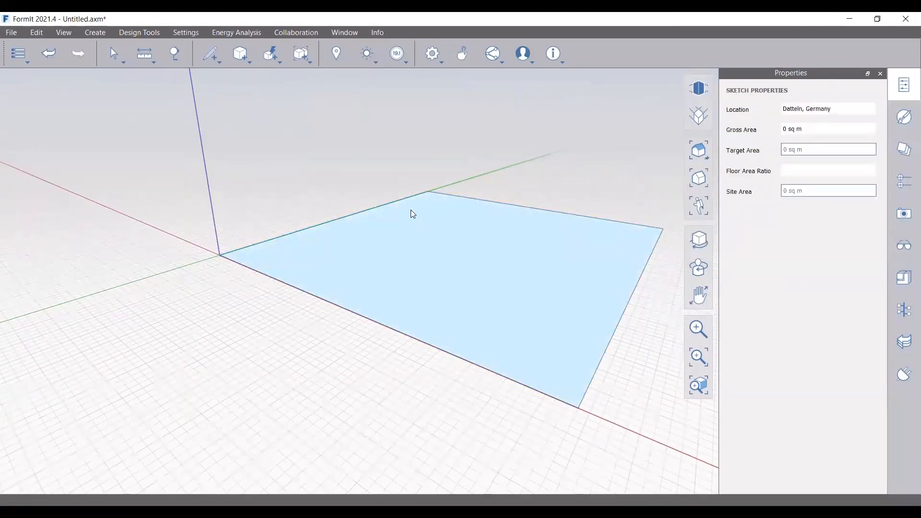
In top view, move and rotate the rectangle so one corner sits at the origin
key("v")
key("t")
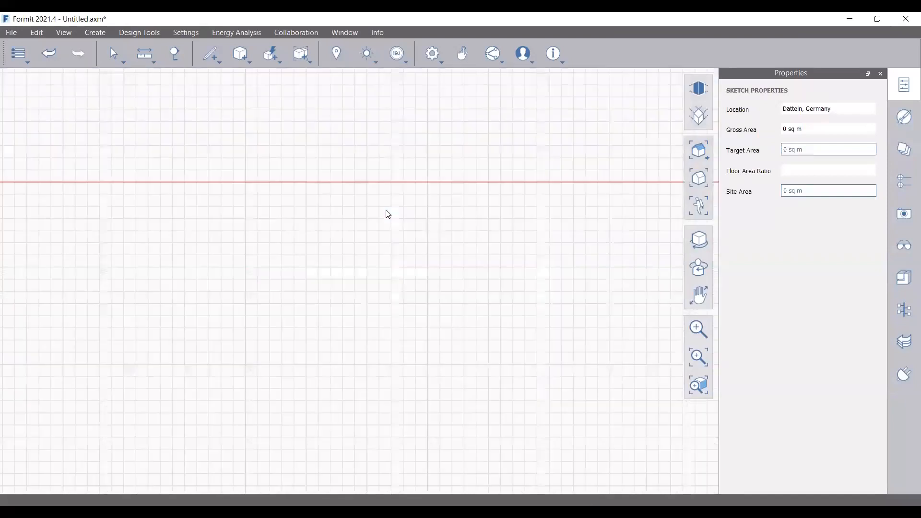
scroll(448, 241, "down", 2)
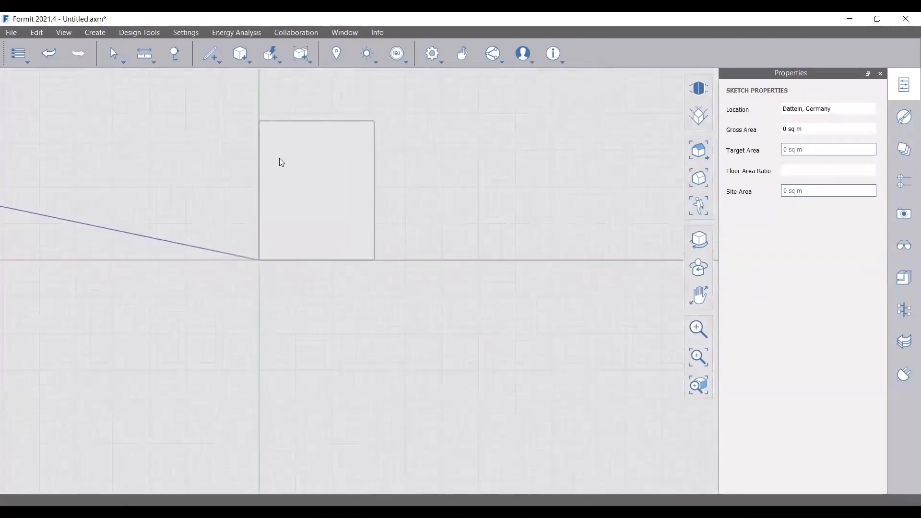
double_click(279, 158)
right_click(288, 165)
left_click(359, 165)
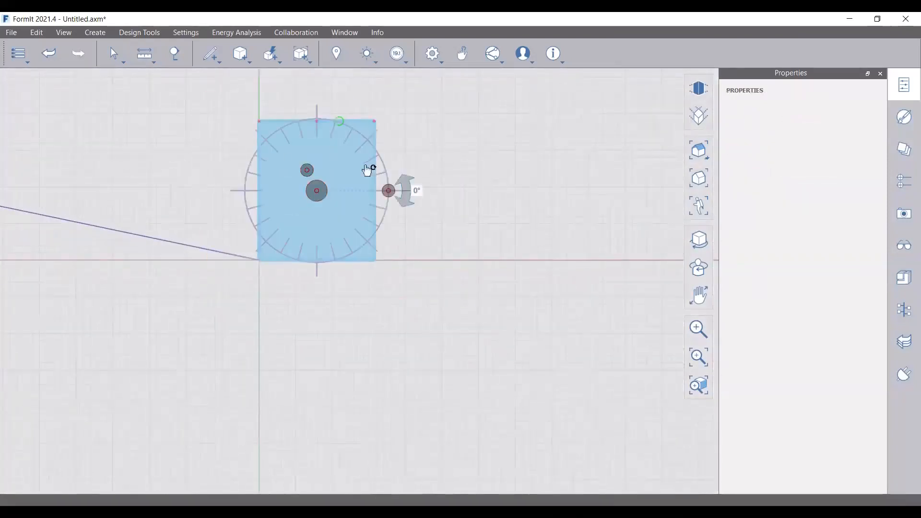
left_click_drag(316, 191, 318, 329)
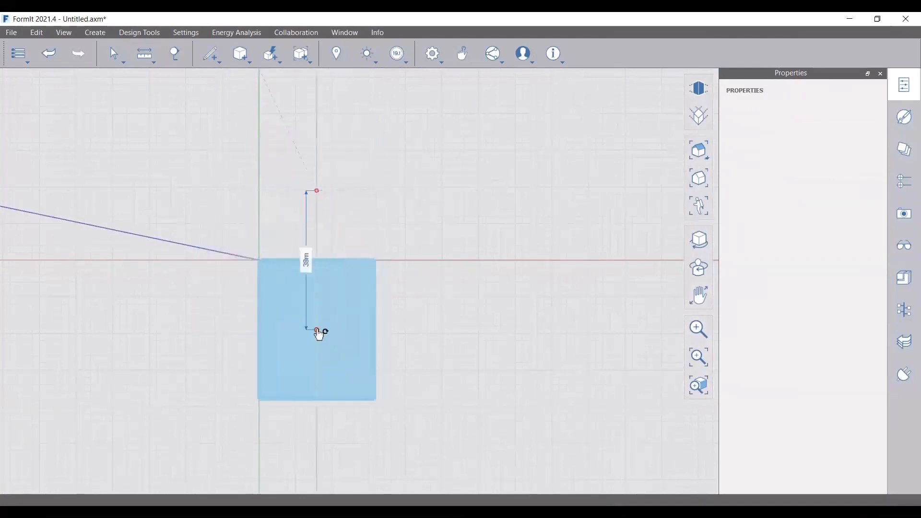
left_click_drag(407, 339, 318, 387)
left_click_drag(249, 273, 265, 272)
scroll(257, 262, "up", 3)
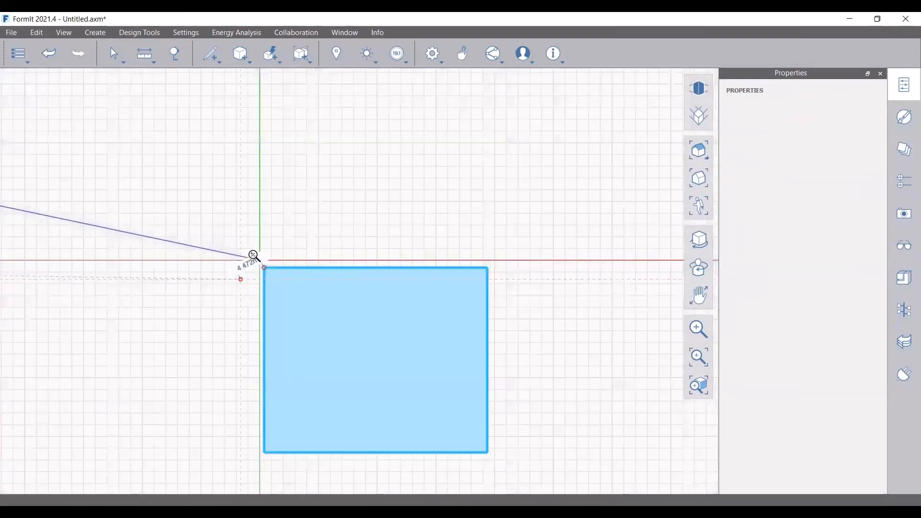
scroll(378, 235, "down", 3)
left_click(379, 235)
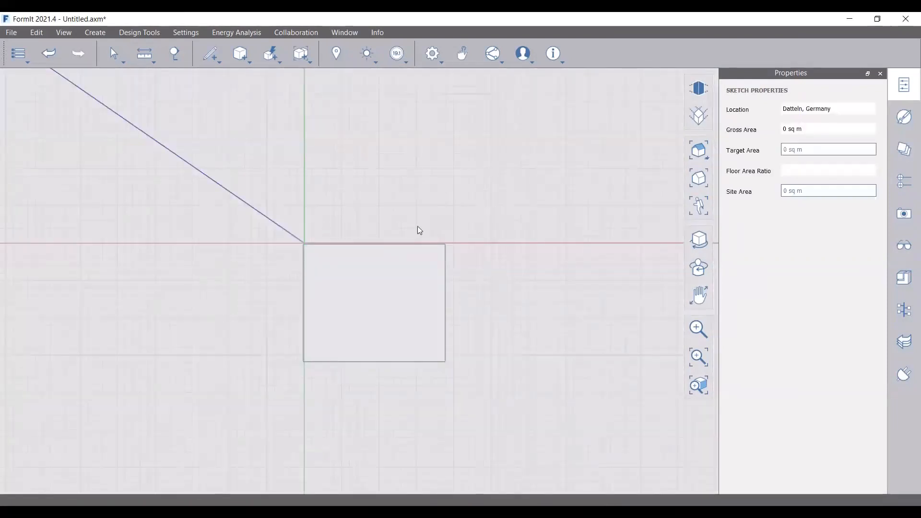
Return to the 3D home view and select the distant Group 2 shape
key("v")
key("h")
scroll(441, 231, "down", 5)
right_click_drag(401, 360, 520, 335)
left_click(637, 172)
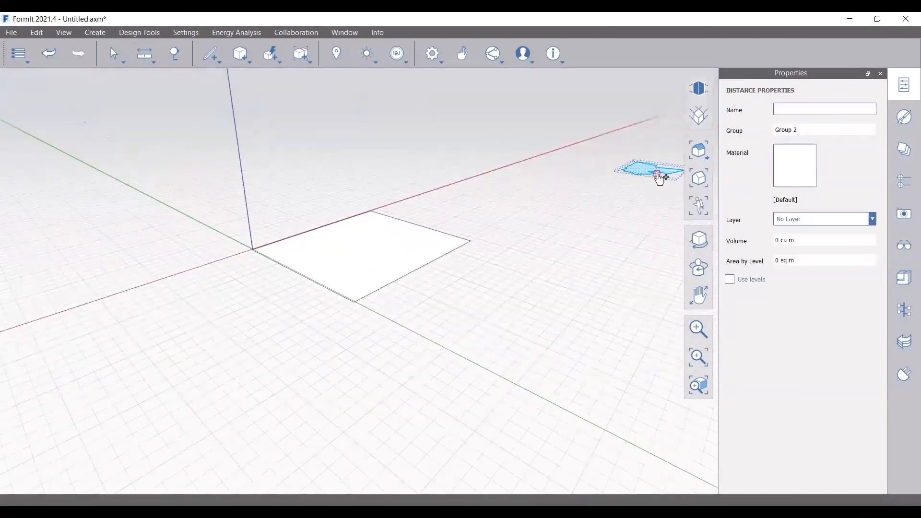
Move the arrow-shaped group next to the rectangle
left_click(657, 173)
scroll(370, 250, "up", 2)
left_click(516, 351)
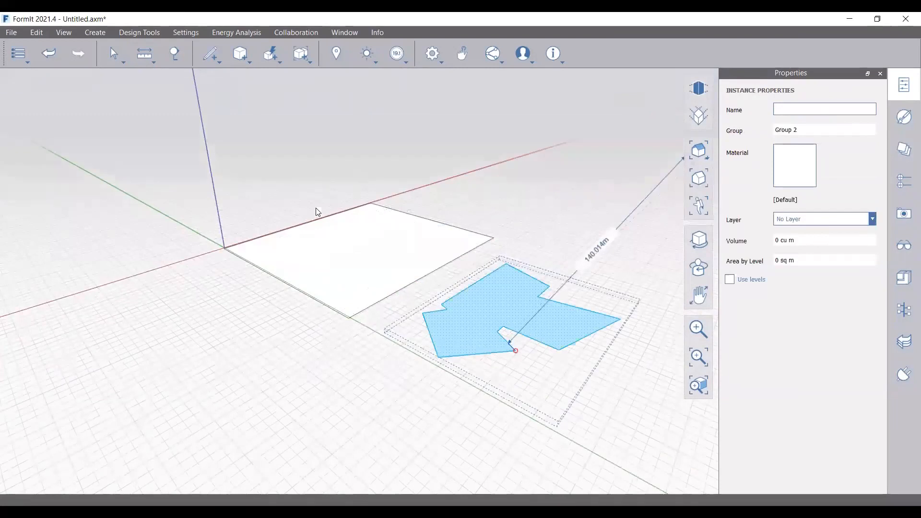
left_click(316, 209)
scroll(254, 225, "down", 4)
scroll(392, 291, "up", 3)
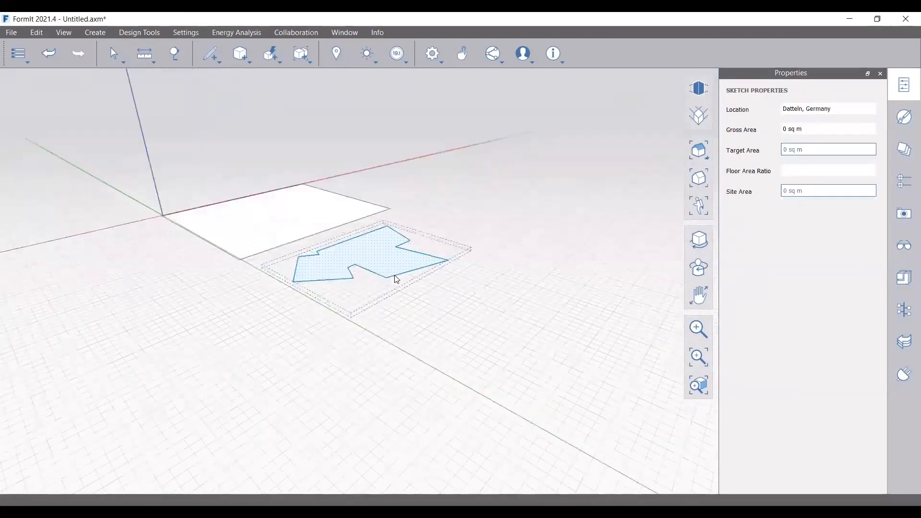
scroll(352, 249, "up", 2)
left_click(417, 300)
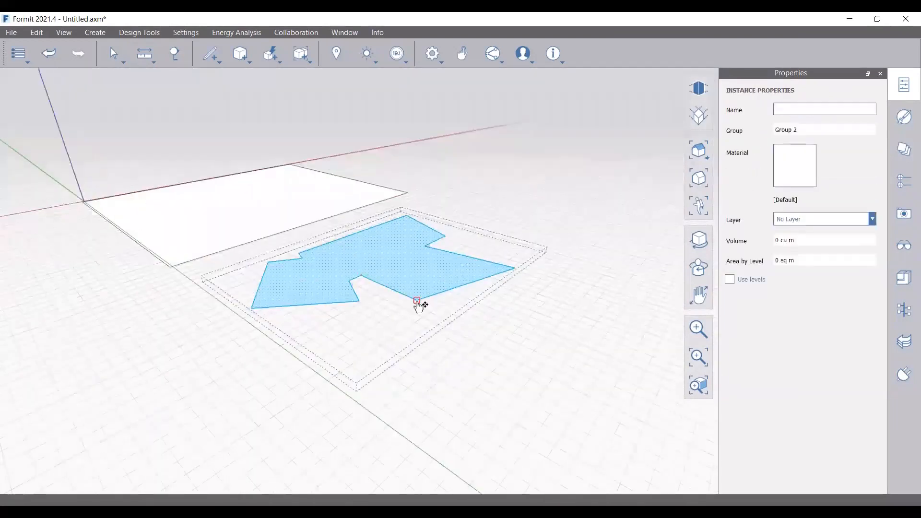
left_click(420, 302)
left_click(517, 354)
scroll(252, 202, "down", 2)
left_click(310, 242)
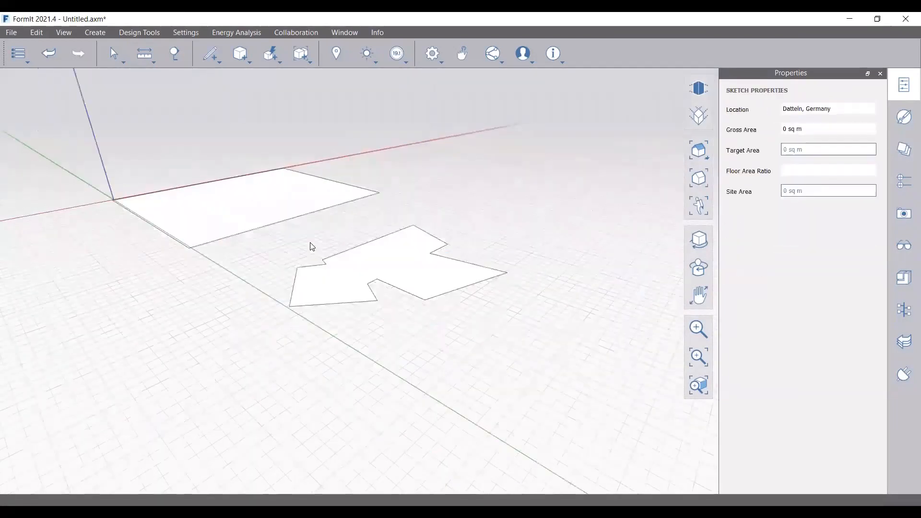
scroll(334, 257, "up", 2)
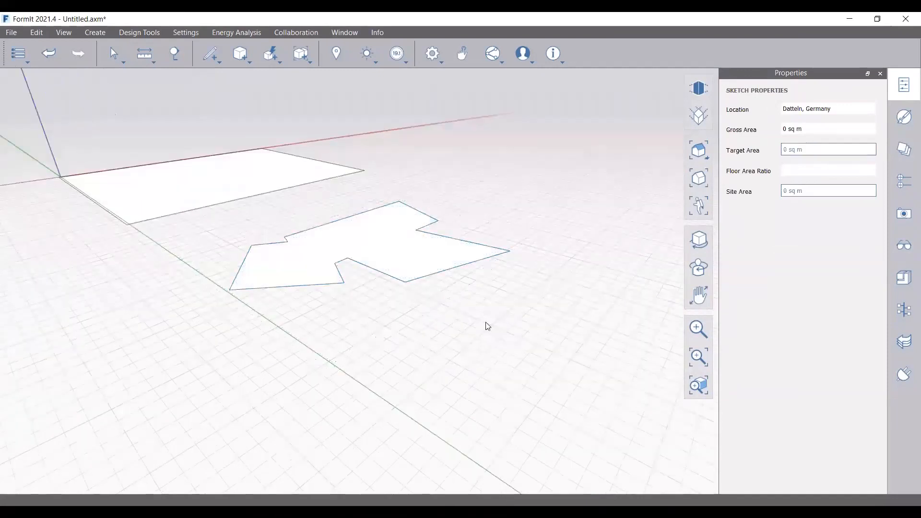
Ungroup the arrow-shaped site outline and inspect its edges
left_click(402, 267)
right_click(402, 267)
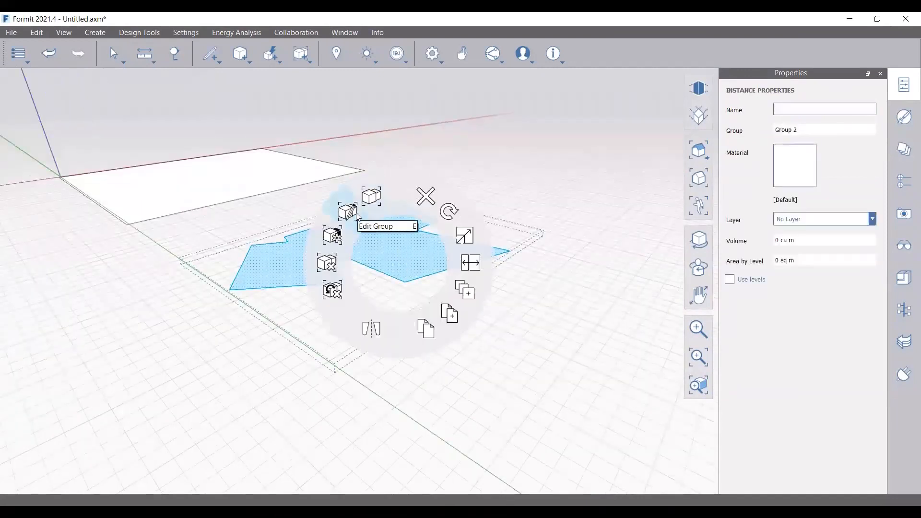
left_click(335, 265)
mouse_move(458, 290)
middle_mouse_down()
mouse_move(355, 304)
mouse_move(278, 288)
middle_mouse_up()
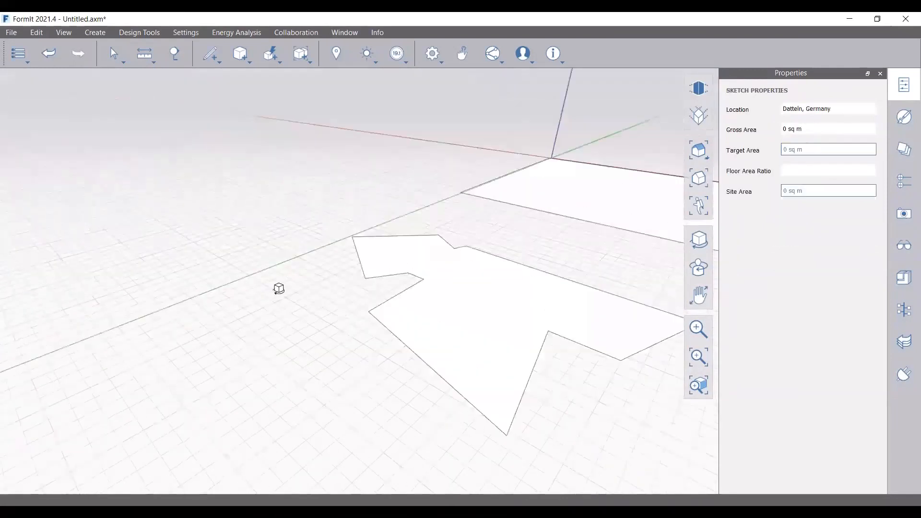
left_click(528, 383)
scroll(474, 280, "down", 3)
right_click_drag(498, 333, 560, 313)
scroll(304, 261, "up", 5)
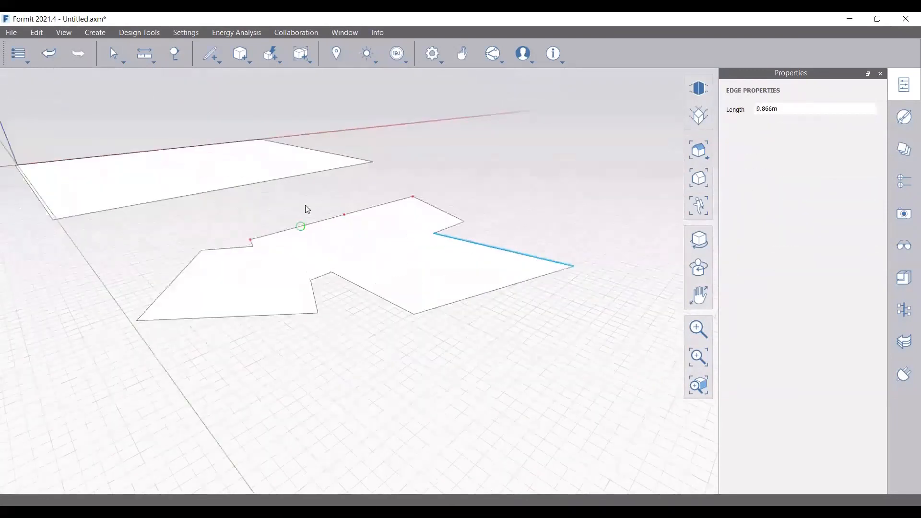
key("Escape")
Draw a 10 m line across the outline's face, splitting off a four-sided piece
left_click(211, 55)
left_click(216, 82)
left_click(331, 272)
scroll(434, 232, "up", 3)
left_click(433, 234)
Draw a 7.001 m line between opposite corners of the outline
key("l")
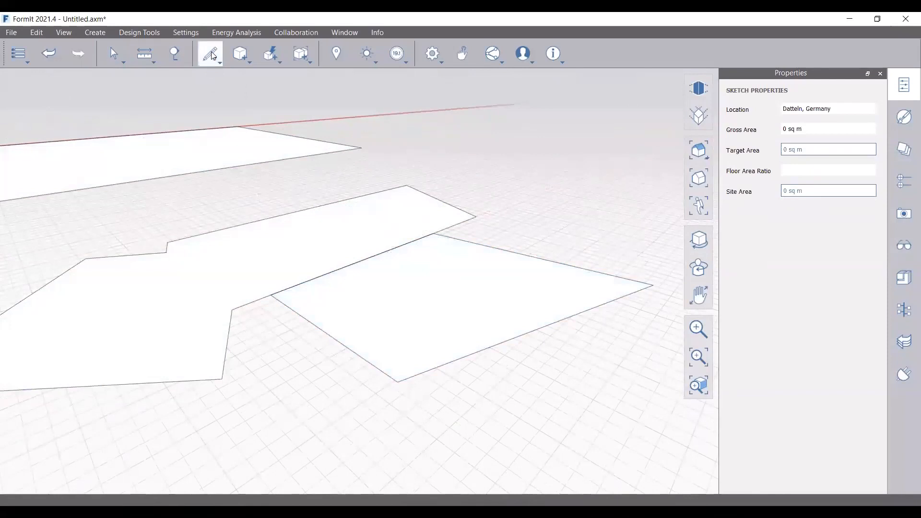
left_click(166, 252)
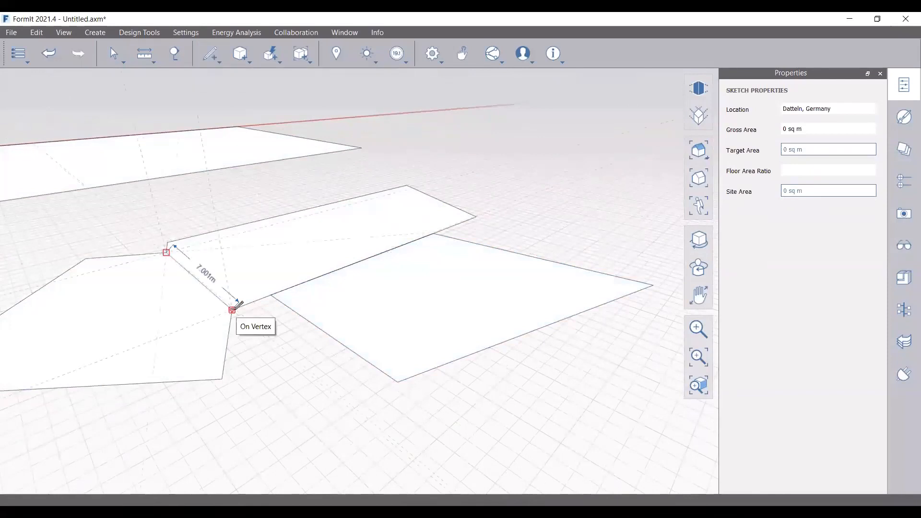
left_click(235, 308)
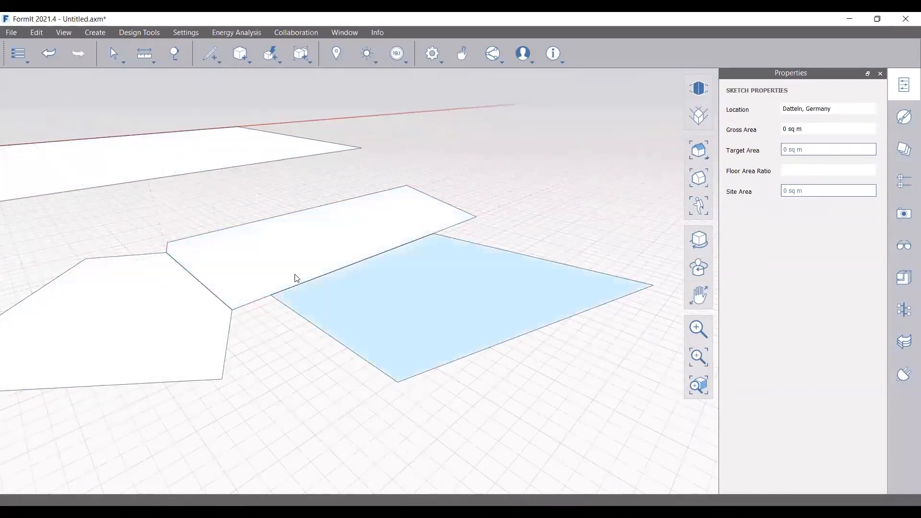
scroll(261, 298, "down", 2)
Pull the split-off face up 4 m and lower top corners 2 m and 1.5 m to slope it
left_click_drag(435, 308, 403, 191)
scroll(272, 264, "down", 3)
right_click_drag(476, 292, 462, 280)
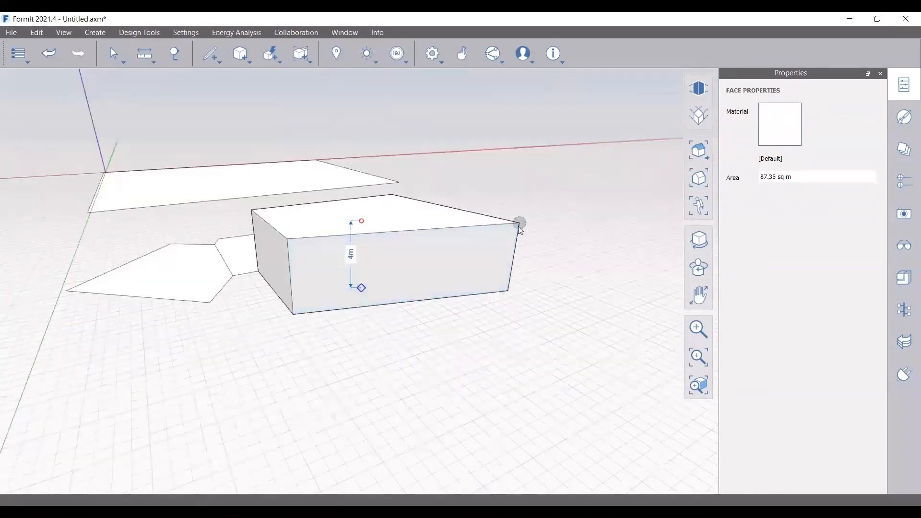
left_click_drag(520, 226, 528, 185)
right_click_drag(468, 322, 341, 204)
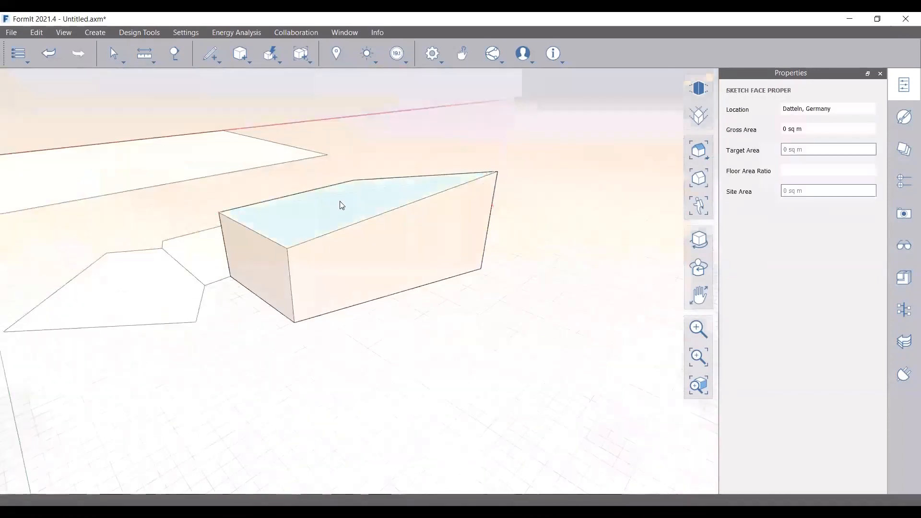
mouse_move(217, 213)
left_mouse_down()
mouse_move(226, 246)
mouse_move(222, 230)
left_mouse_up()
right_click_drag(430, 266, 259, 228)
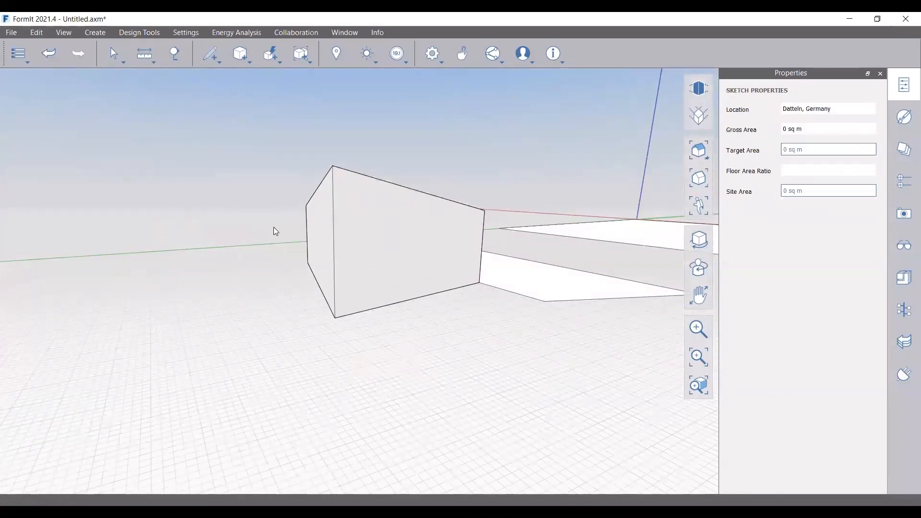
right_click_drag(433, 212, 401, 257)
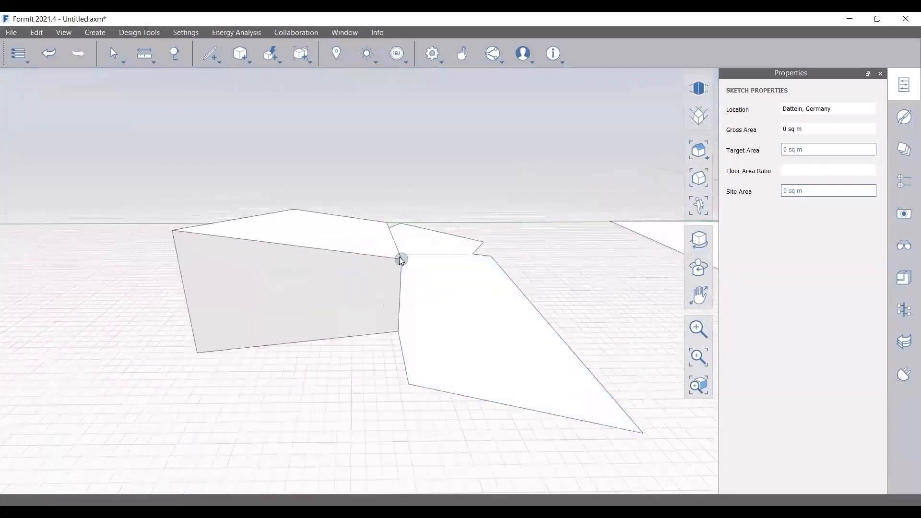
Lower the first block's right top corner
right_click_drag(402, 293, 536, 277)
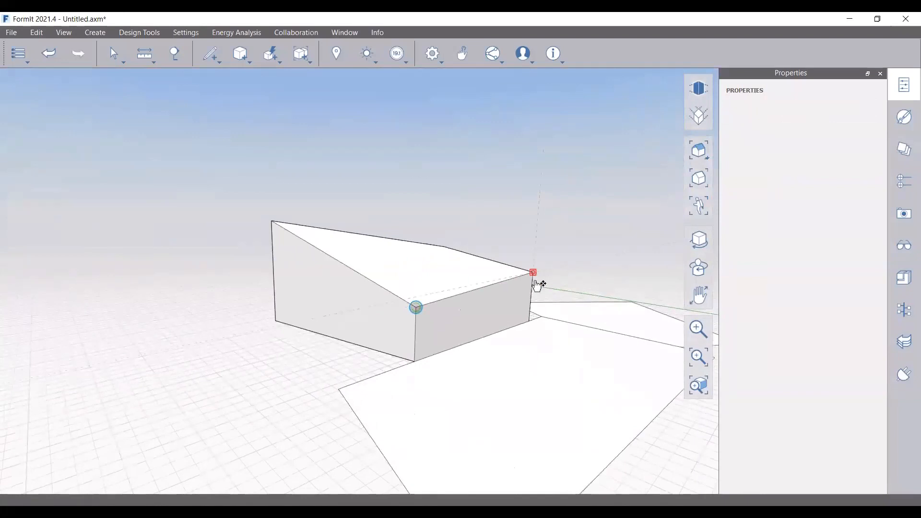
left_click_drag(534, 273, 533, 288)
mouse_move(433, 315)
right_mouse_down()
mouse_move(516, 303)
mouse_move(482, 308)
right_mouse_up()
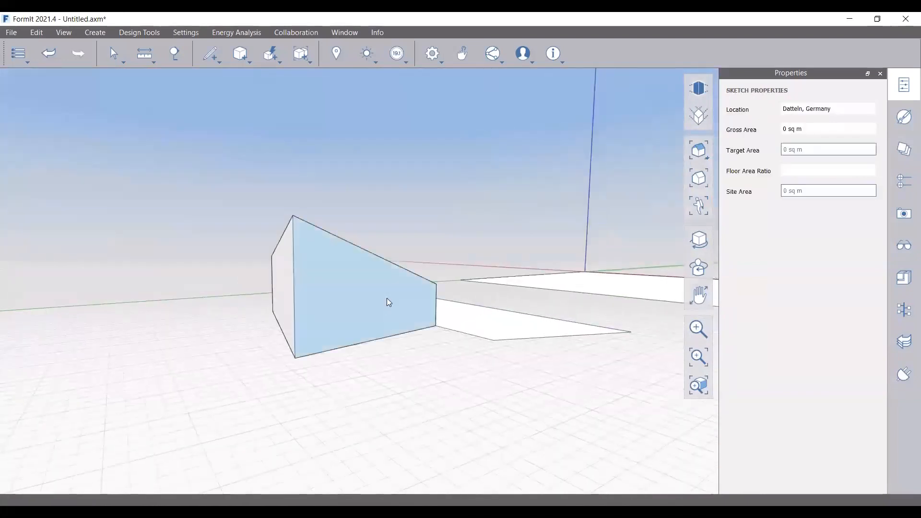
Extrude the neighbouring floor face into a 4 m tall volume
right_click_drag(343, 302, 497, 329)
left_click(490, 327)
left_click_drag(490, 328, 492, 230)
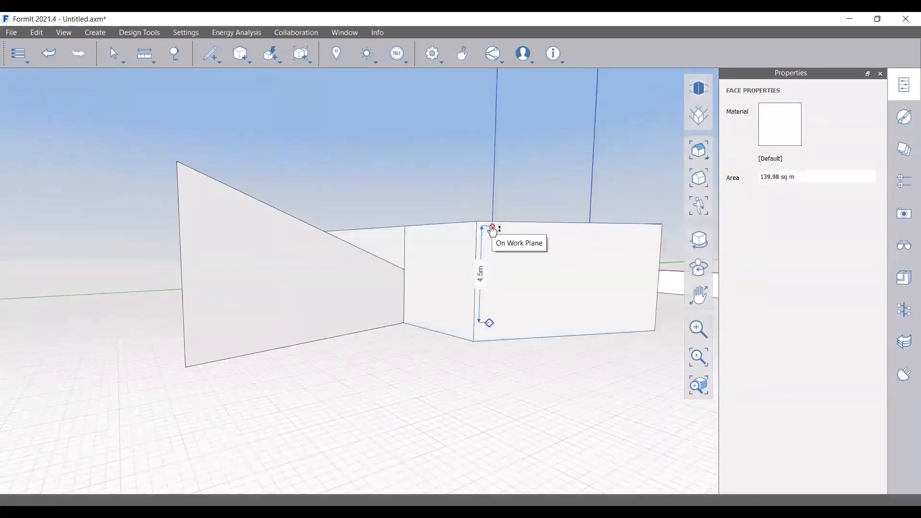
left_click_drag(492, 231, 484, 252)
type("4m")
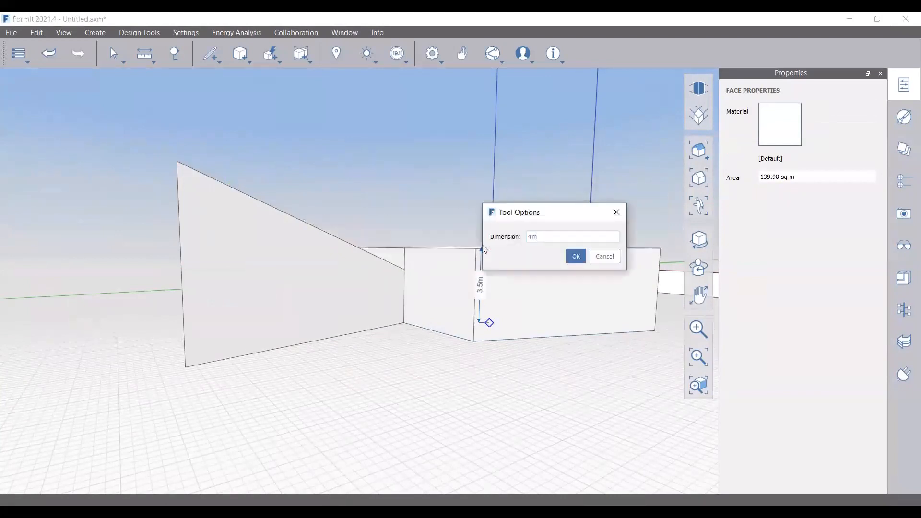
key("Return")
Pull the new volume's upper-left wall corner down
middle_click_drag(393, 350, 380, 381)
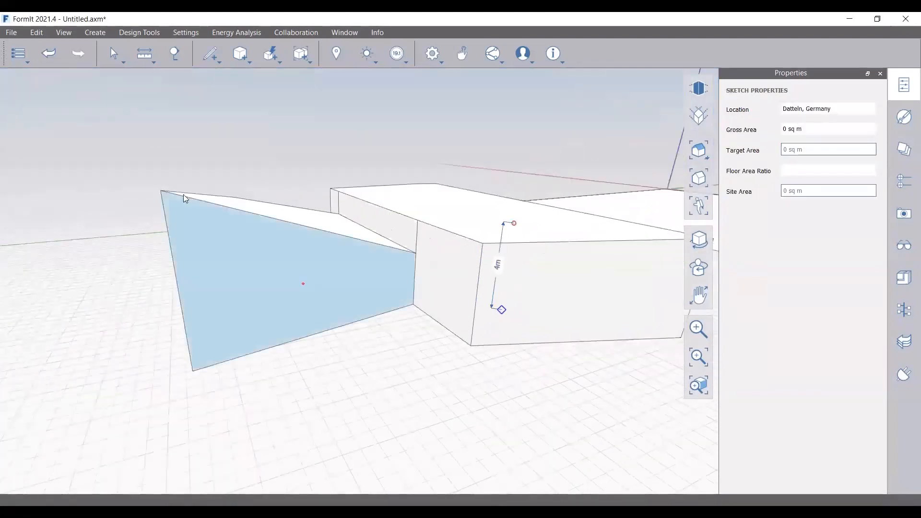
left_click_drag(162, 192, 174, 239)
middle_click_drag(303, 259, 220, 294)
left_click_drag(215, 290, 216, 290)
left_click_drag(216, 290, 218, 310)
Measure the wall top and raise its top corner by 0.5 m
middle_click_drag(318, 309, 107, 277)
key("m")
key("d")
left_click(338, 245)
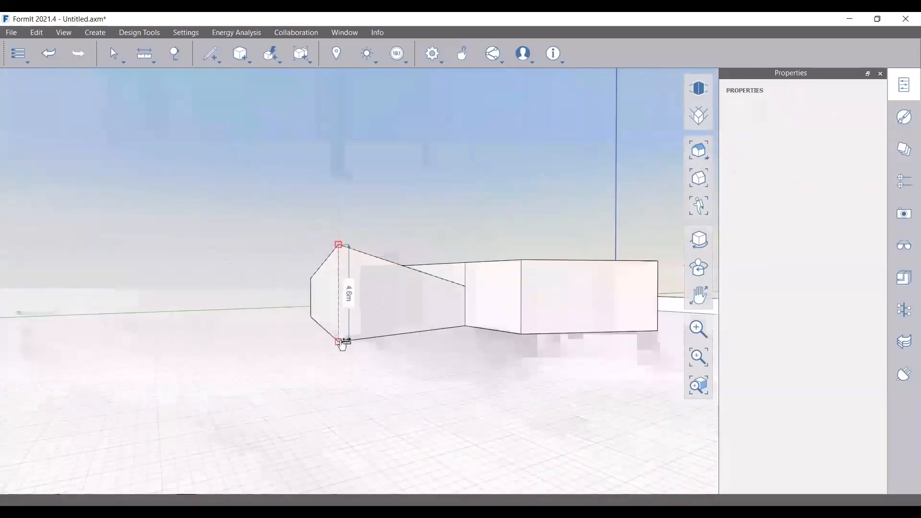
key("Escape")
scroll(307, 287, "down", 3)
scroll(318, 282, "up", 4)
left_click_drag(319, 249, 320, 249)
middle_click_drag(320, 249, 536, 272)
Check the wall edge length and raise another top corner to 2.5 m
left_click_drag(537, 267, 545, 236)
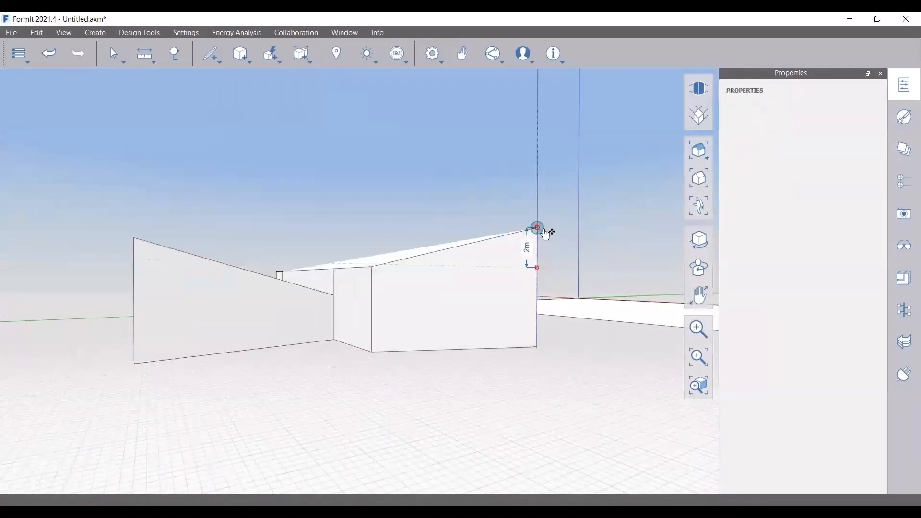
key("Escape")
left_click(145, 53)
left_click(157, 75)
left_click(537, 267)
key("Escape")
left_click_drag(537, 267, 535, 221)
Move a roof corner 2 m up-left and shift the ridge corner 2 m along X
mouse_move(534, 312)
middle_mouse_down()
mouse_move(384, 315)
mouse_move(402, 324)
middle_mouse_up()
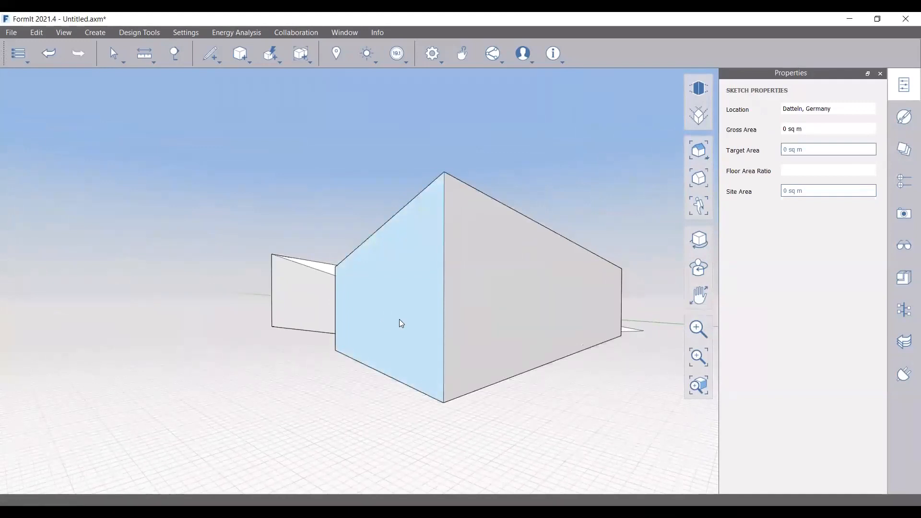
middle_click_drag(356, 346, 369, 312)
mouse_move(341, 281)
left_mouse_down()
mouse_move(309, 251)
mouse_move(321, 263)
left_mouse_up()
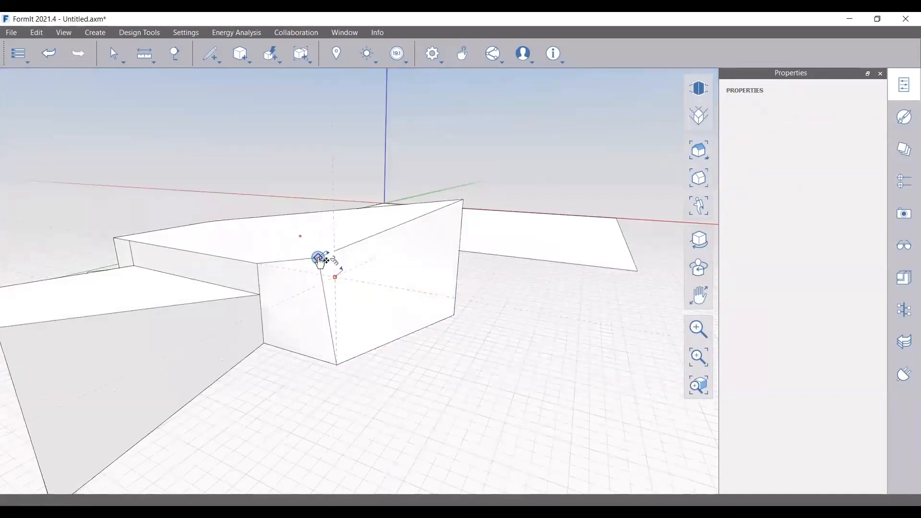
left_click(318, 259)
left_click_drag(464, 201, 419, 191)
middle_click_drag(462, 269, 356, 249)
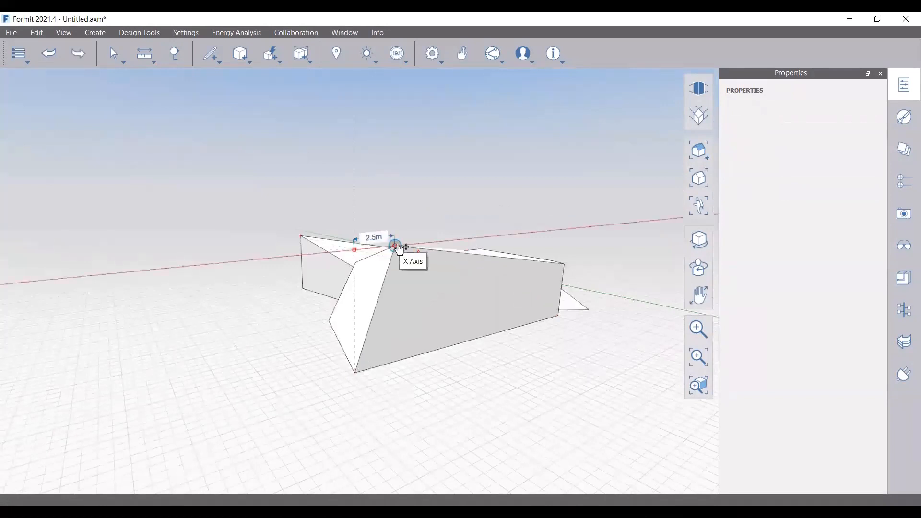
left_click_drag(399, 250, 391, 250)
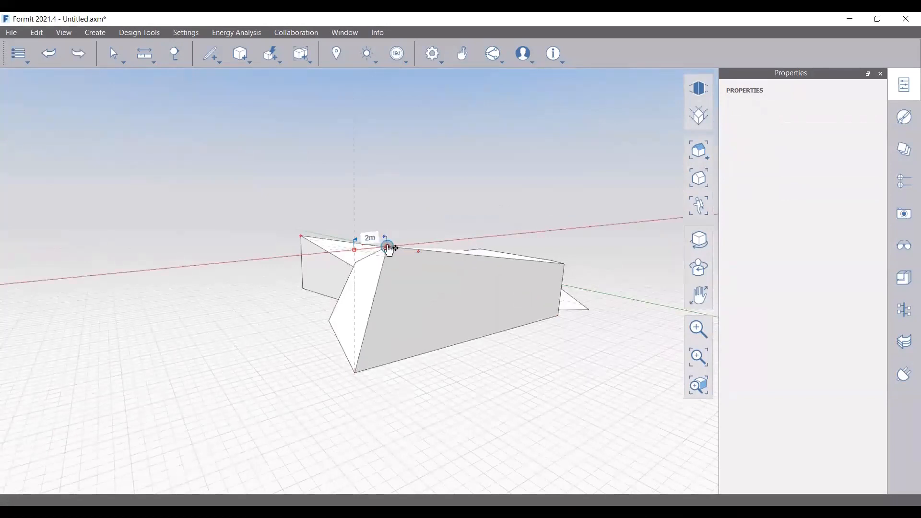
Lower the front top corner by 1.5 m
middle_click_drag(329, 352, 529, 387)
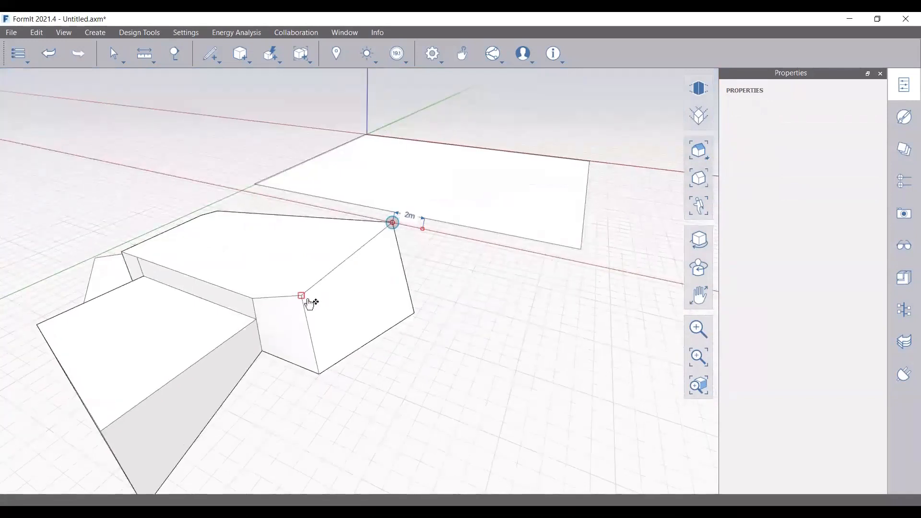
mouse_move(301, 296)
left_mouse_down()
mouse_move(300, 320)
mouse_move(304, 281)
mouse_move(309, 326)
left_mouse_up()
mouse_move(358, 350)
middle_mouse_down()
mouse_move(356, 284)
mouse_move(353, 298)
mouse_move(263, 316)
mouse_move(331, 310)
mouse_move(318, 308)
mouse_move(299, 277)
mouse_move(222, 265)
mouse_move(347, 246)
middle_mouse_up()
mouse_move(330, 280)
middle_mouse_down()
mouse_move(428, 255)
mouse_move(393, 296)
mouse_move(324, 264)
middle_mouse_up()
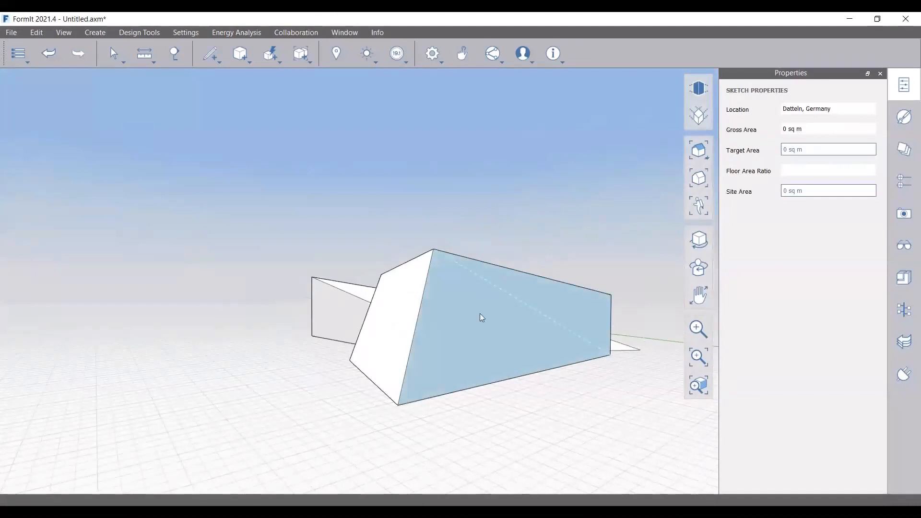
Measure the slanted block's top corner, confirming the 4 m corner edge height
left_click(612, 297)
left_click(146, 63)
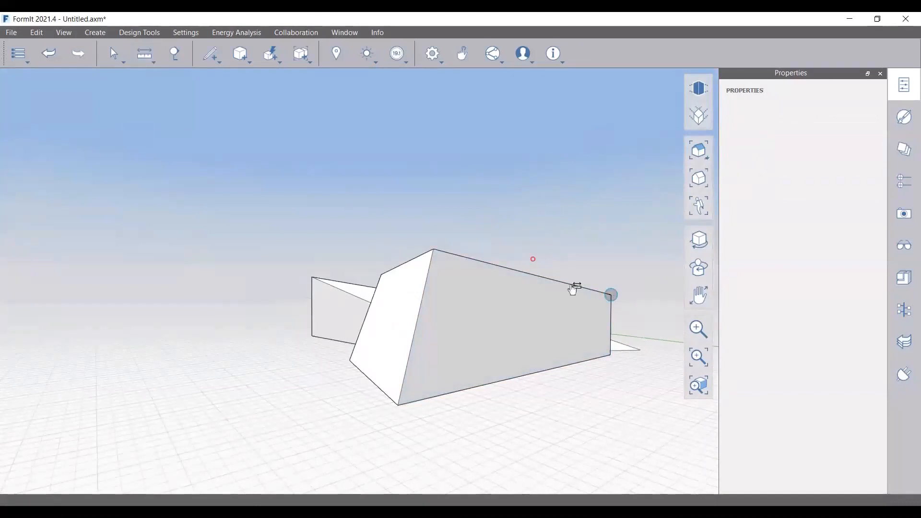
left_click(611, 295)
left_click(612, 356)
left_click(434, 250)
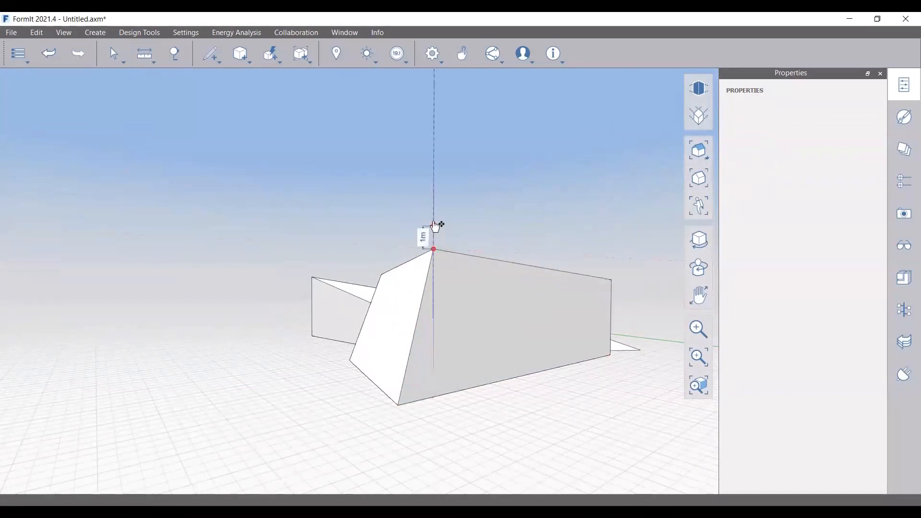
key("Escape")
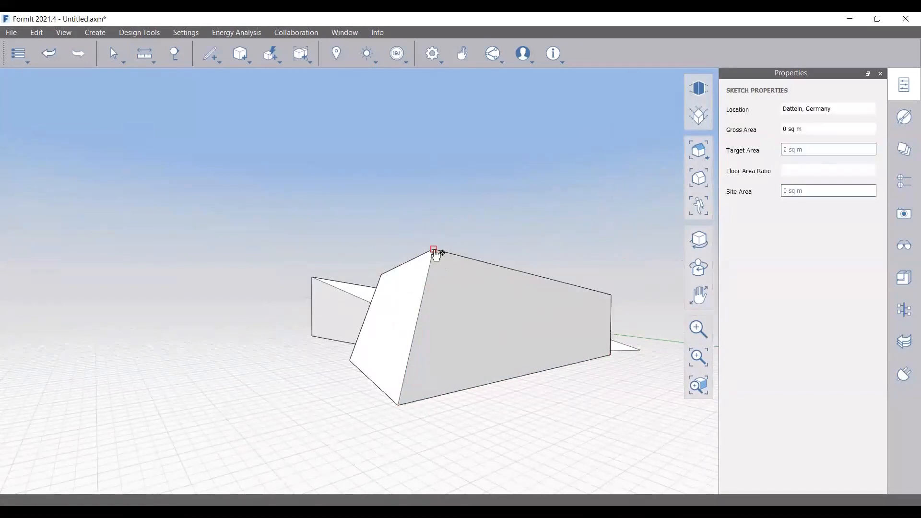
Return to Select mode and lift the top corner 1.5 m
left_click(433, 249)
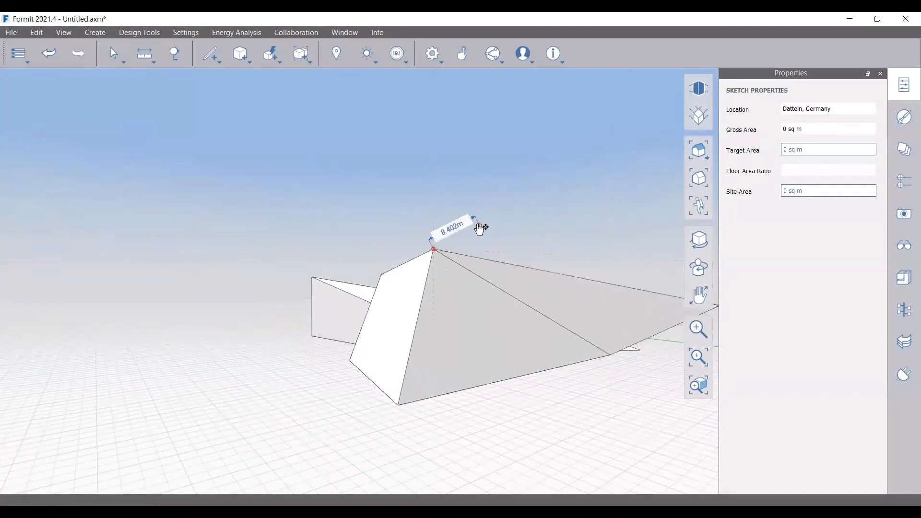
middle_click_drag(479, 334, 499, 369)
left_click(114, 53)
left_click(125, 80)
left_click_drag(433, 245, 430, 215)
Lower the right top corner down its face to reshape the top surface, about 1.2 m
right_click_drag(476, 319, 471, 310)
left_click_drag(594, 296, 595, 297)
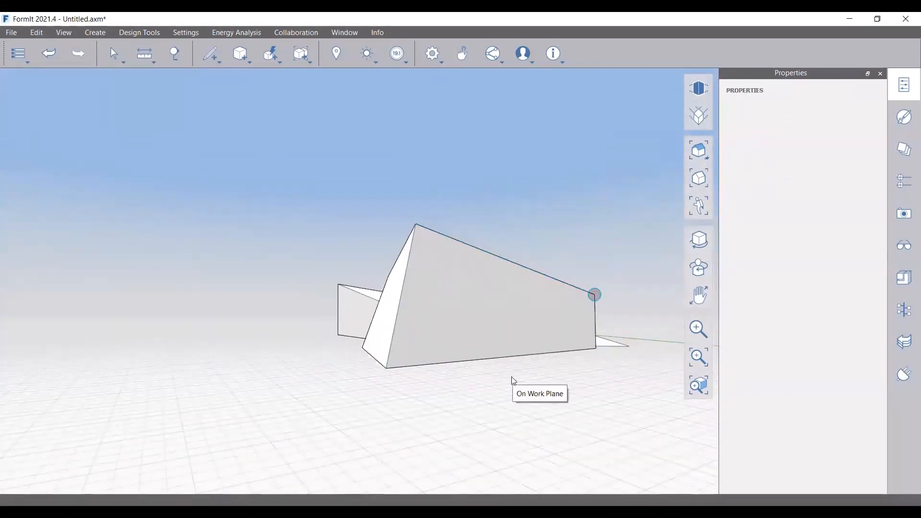
left_click(425, 381)
mouse_move(426, 380)
right_mouse_down()
mouse_move(436, 382)
mouse_move(378, 382)
right_mouse_up()
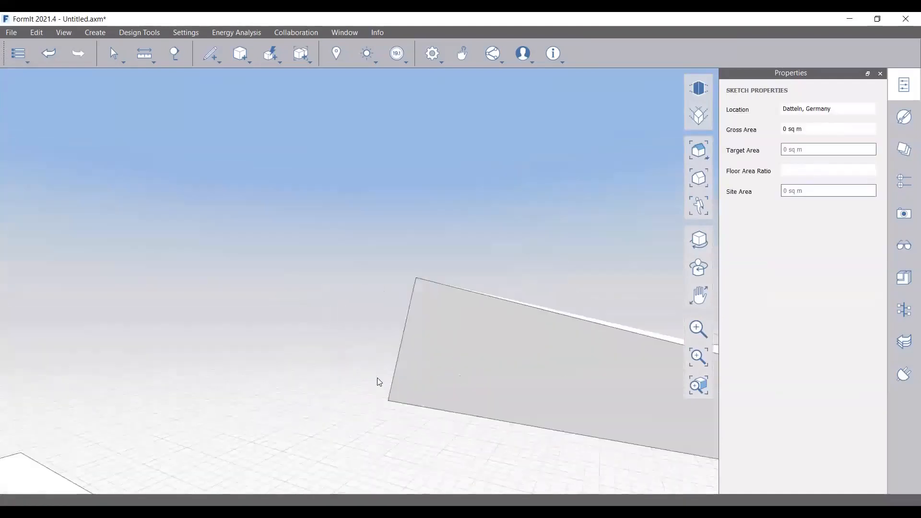
scroll(378, 383, "down", 4)
right_click_drag(585, 434, 551, 438)
scroll(556, 388, "up", 5)
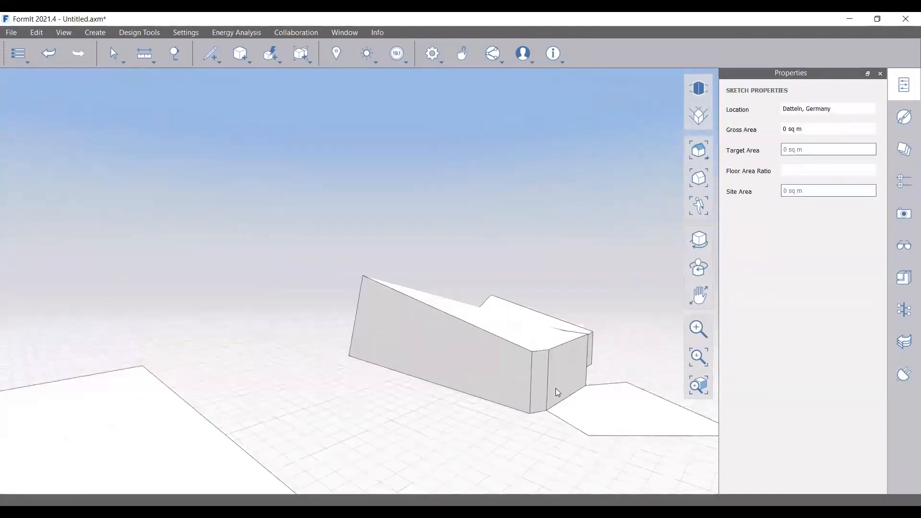
scroll(539, 401, "down", 2)
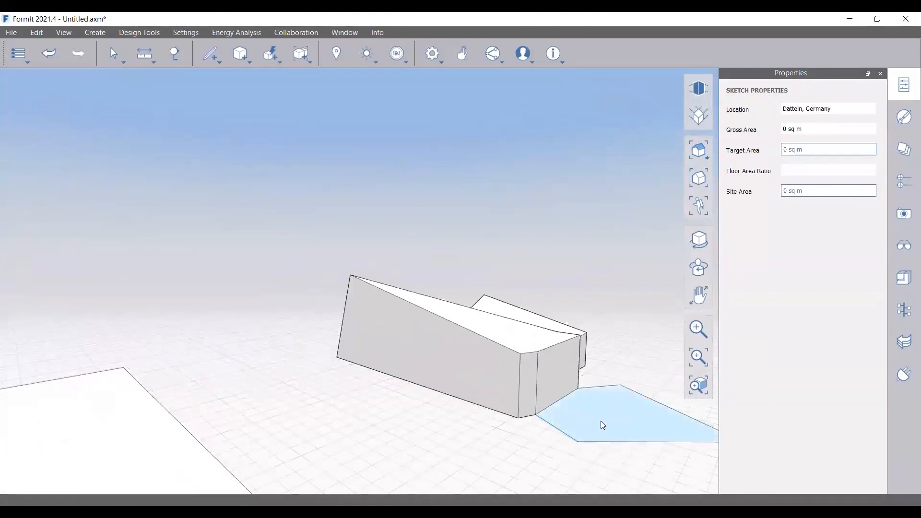
scroll(528, 349, "up", 6)
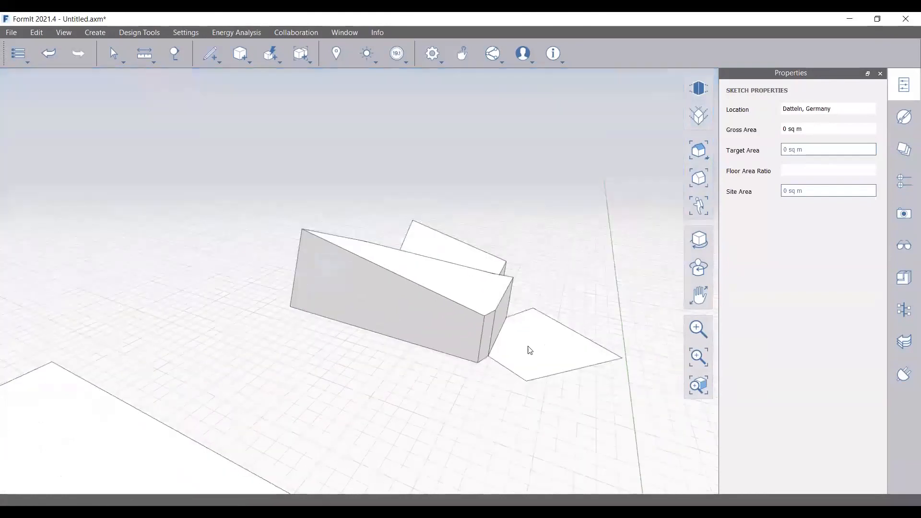
left_click_drag(460, 335, 452, 359)
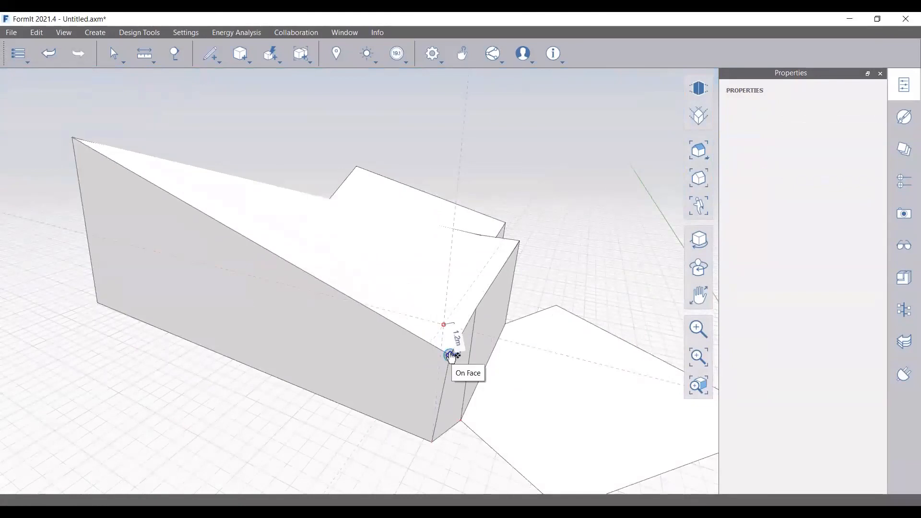
Undo the vertex move and Push/Pull the ground polygon into a 2 m, then 4 m volume
key("Escape")
scroll(452, 357, "down", 2)
right_click_drag(533, 419, 532, 364)
left_click_drag(536, 365, 421, 288)
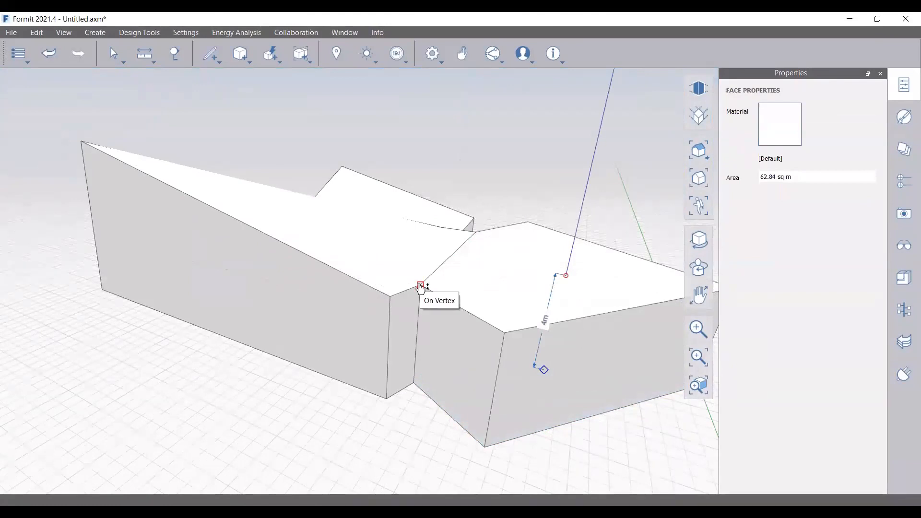
left_click_drag(421, 288, 420, 288)
Move the building's corner vertex 2 m, then raise it slightly
scroll(353, 293, "down", 5)
right_click_drag(431, 348, 285, 393)
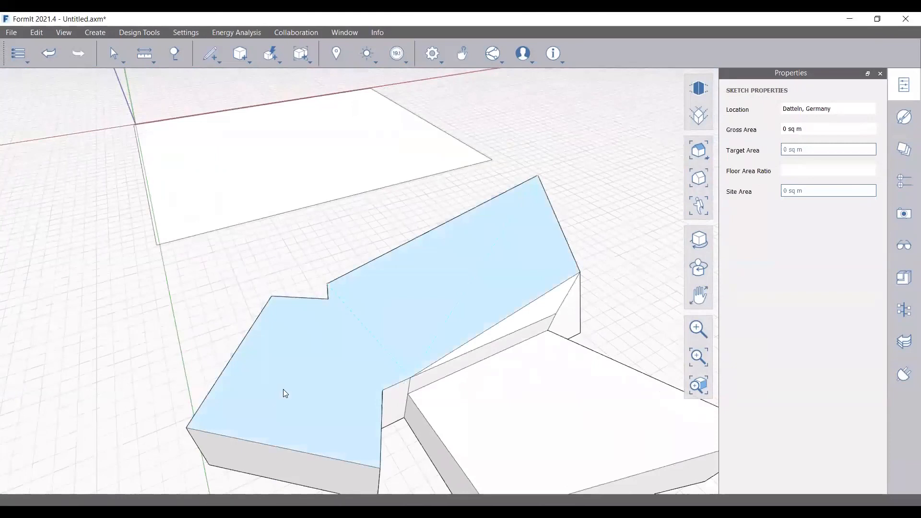
right_click_drag(319, 319, 424, 337)
scroll(424, 336, "down", 2)
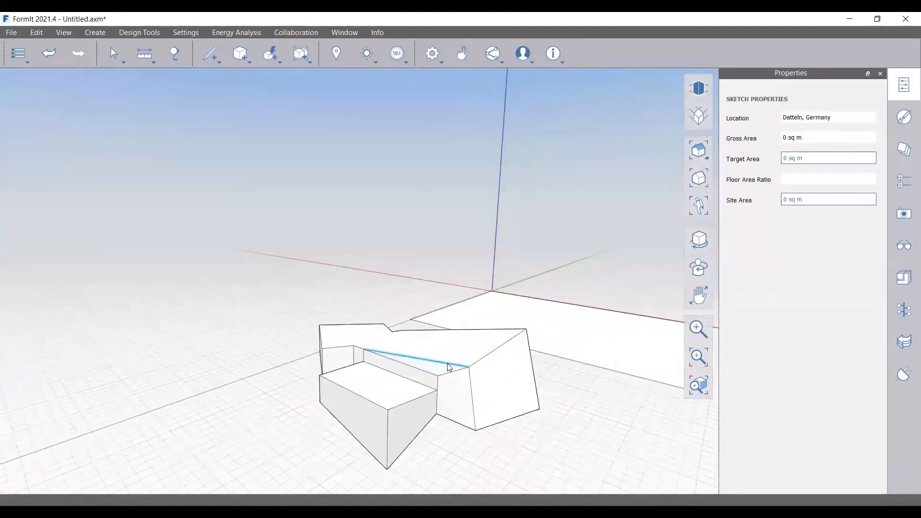
scroll(474, 379, "up", 2)
right_click_drag(475, 378, 470, 366)
scroll(460, 324, "up", 2)
left_click_drag(458, 323, 459, 360)
mouse_move(474, 325)
right_mouse_down()
mouse_move(464, 309)
mouse_move(504, 353)
mouse_move(481, 349)
right_mouse_up()
mouse_move(449, 354)
left_mouse_down()
mouse_move(449, 344)
mouse_move(450, 366)
mouse_move(450, 358)
left_mouse_up()
Undo the recent geometry changes and flatten the selected roof face
scroll(449, 350, "up", 2)
scroll(401, 339, "down", 2)
middle_click_drag(497, 364, 350, 325)
left_click(379, 330)
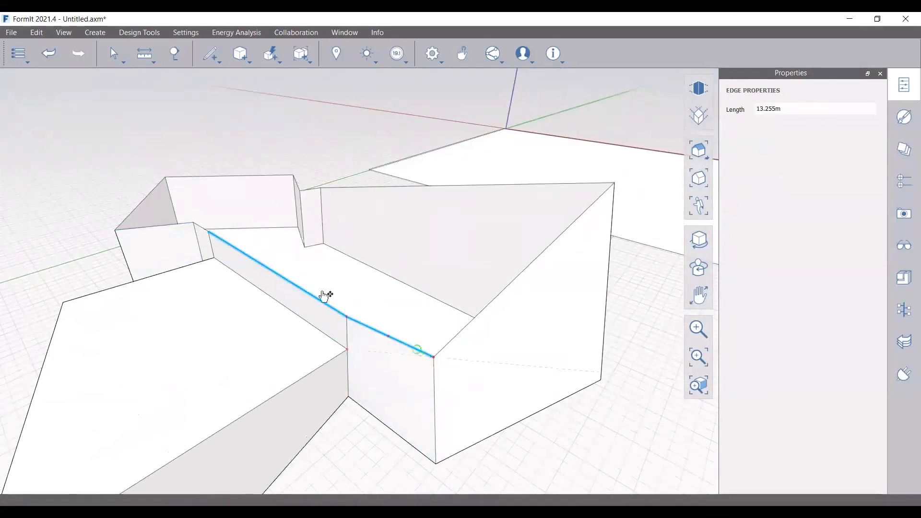
key("ctrl+z")
key("ctrl+z")
scroll(391, 351, "down", 2)
mouse_move(390, 351)
middle_mouse_down()
mouse_move(435, 392)
mouse_move(376, 450)
mouse_move(206, 460)
middle_mouse_up()
left_click(207, 460)
mouse_move(532, 350)
middle_mouse_down()
mouse_move(420, 389)
mouse_move(430, 391)
middle_mouse_up()
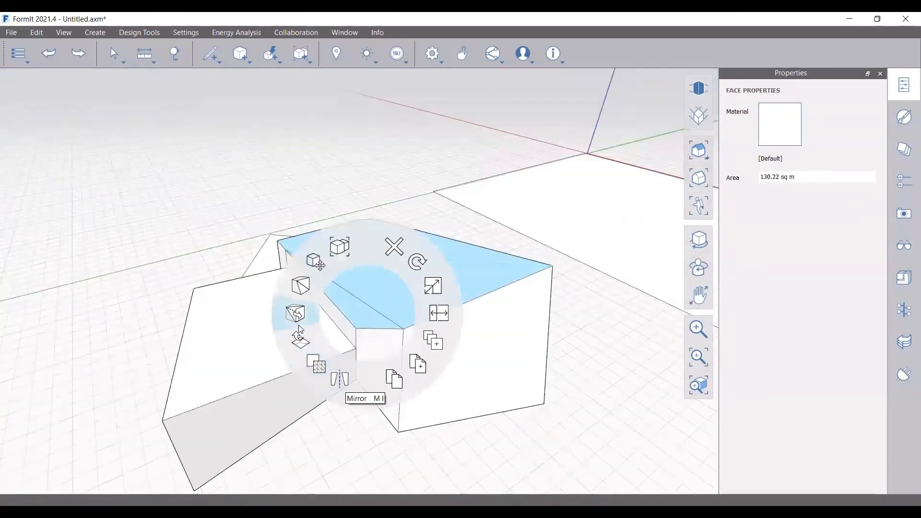
left_click(296, 314)
Push/Pull the flat ground face up 4 m into the building
right_click_drag(426, 379, 534, 386)
scroll(556, 262, "up", 1)
scroll(556, 262, "down", 1)
key("Escape")
mouse_move(421, 312)
right_mouse_down()
mouse_move(463, 300)
mouse_move(513, 323)
mouse_move(484, 319)
right_mouse_up()
right_click_drag(417, 336, 518, 296)
left_click(368, 405)
left_click_drag(368, 405, 367, 352)
mouse_move(344, 382)
right_mouse_down()
mouse_move(270, 385)
mouse_move(254, 259)
mouse_move(275, 251)
mouse_move(366, 294)
right_mouse_up()
key("Escape")
Start a line on the roof edge with the Line tool (L)
scroll(366, 294, "up", 4)
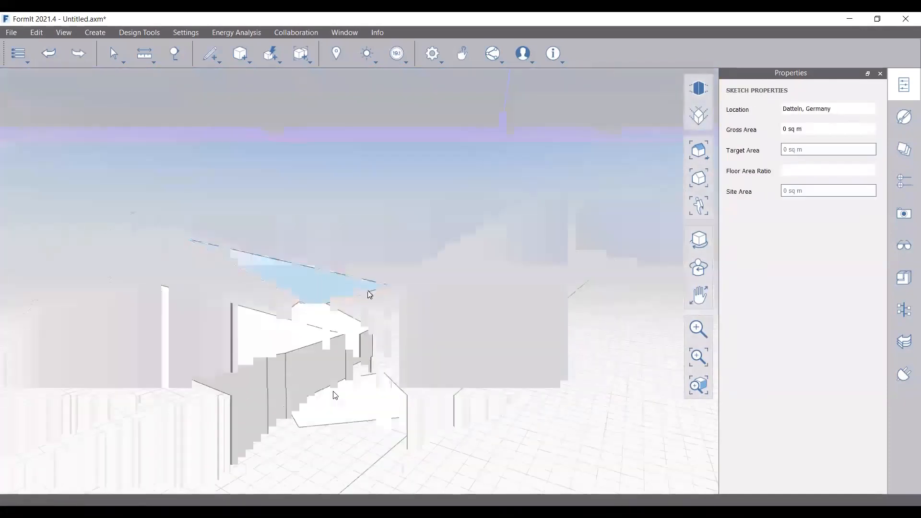
key("l")
left_click(312, 307)
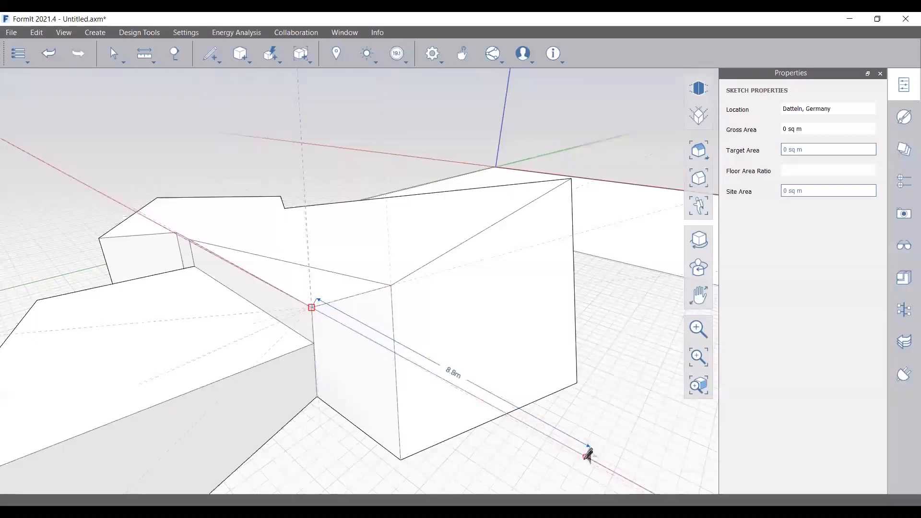
Cancel the line and delete the vertical wall seam, merging the wall faces
scroll(588, 455, "up", 2)
scroll(429, 323, "down", 3)
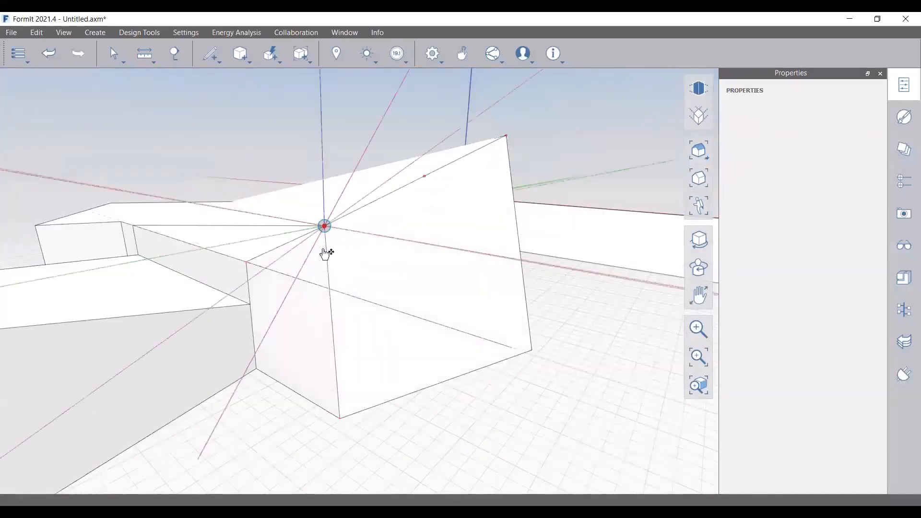
key("Escape")
scroll(385, 306, "down", 1)
mouse_move(385, 307)
right_mouse_down()
mouse_move(535, 356)
mouse_move(255, 306)
mouse_move(204, 316)
mouse_move(177, 267)
mouse_move(324, 307)
mouse_move(300, 340)
mouse_move(281, 341)
right_mouse_up()
scroll(327, 288, "up", 3)
scroll(267, 306, "down", 3)
left_click(267, 307)
key("Delete")
Select the long top edge, left vertical edge and bottom edge, then clear the selection
scroll(166, 341, "up", 3)
right_click_drag(191, 344, 115, 315)
left_click(165, 339)
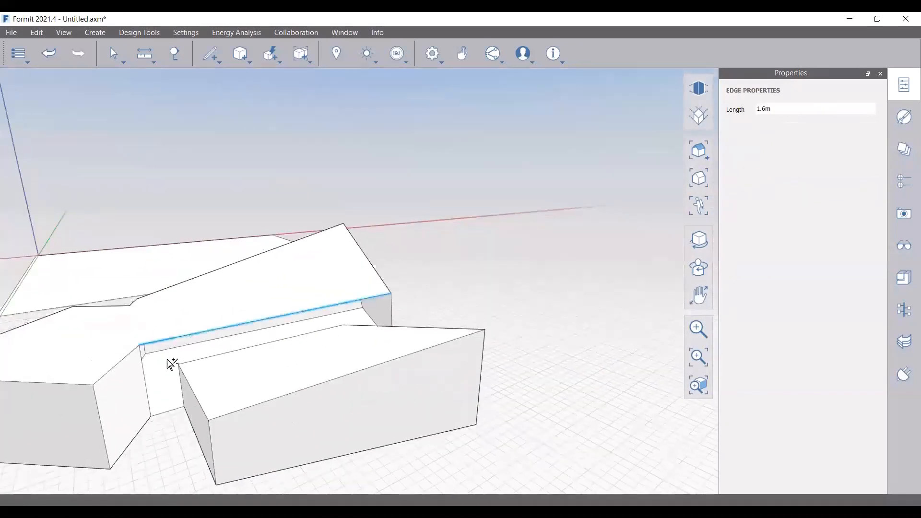
left_click(146, 383, "ctrl")
left_click(166, 411, "ctrl")
mouse_move(458, 316)
right_mouse_down()
mouse_move(337, 320)
mouse_move(333, 345)
right_mouse_up()
key("Escape")
Move a roof corner vertex down to the 1 m point
right_click_drag(217, 323, 337, 308)
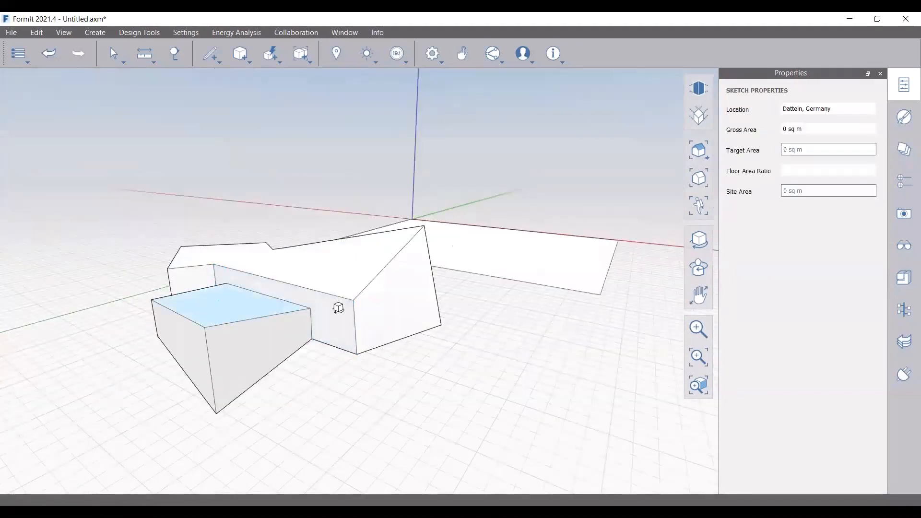
scroll(251, 314, "down", 2)
mouse_move(197, 362)
right_mouse_down()
mouse_move(265, 325)
mouse_move(319, 315)
mouse_move(314, 305)
mouse_move(316, 345)
right_mouse_up()
scroll(168, 296, "up", 3)
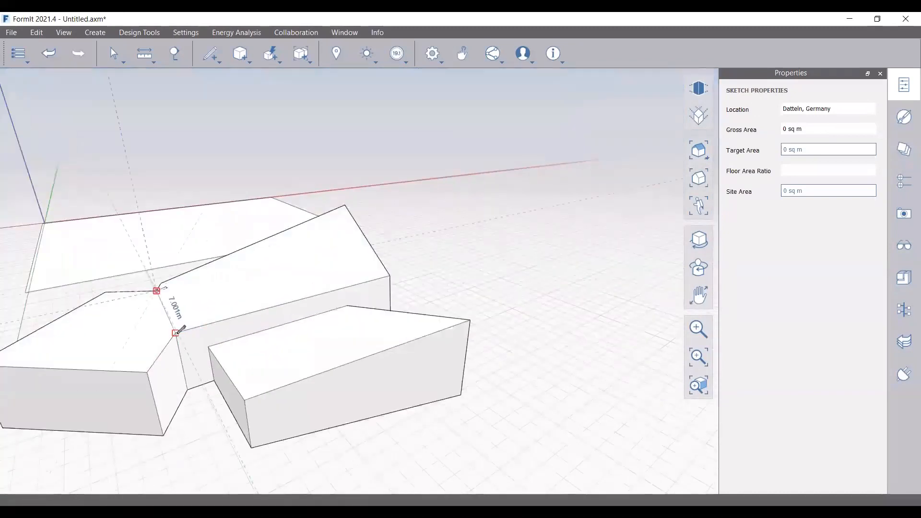
scroll(176, 333, "up", 2)
scroll(178, 331, "down", 2)
right_click_drag(182, 329, 208, 261)
scroll(198, 329, "down", 1)
right_click_drag(198, 330, 188, 312)
scroll(187, 312, "down", 1)
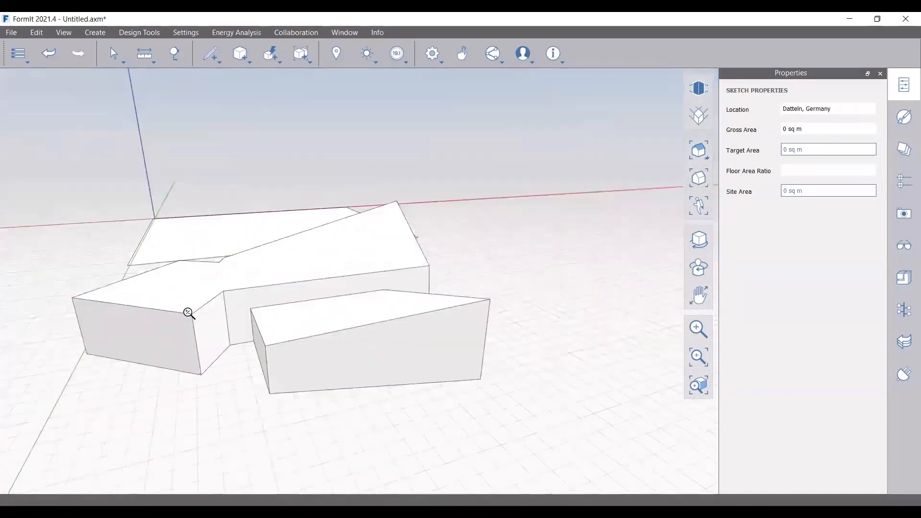
scroll(189, 313, "up", 1)
left_click(191, 314)
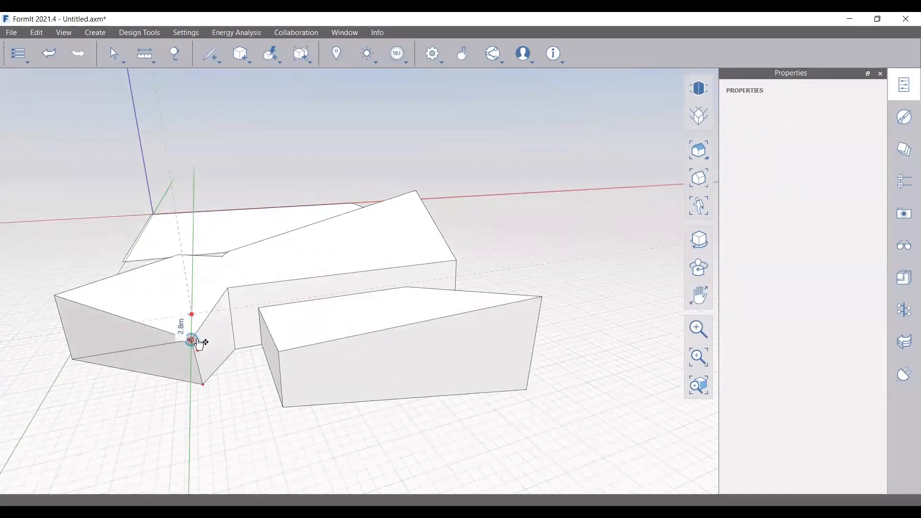
left_click(195, 332)
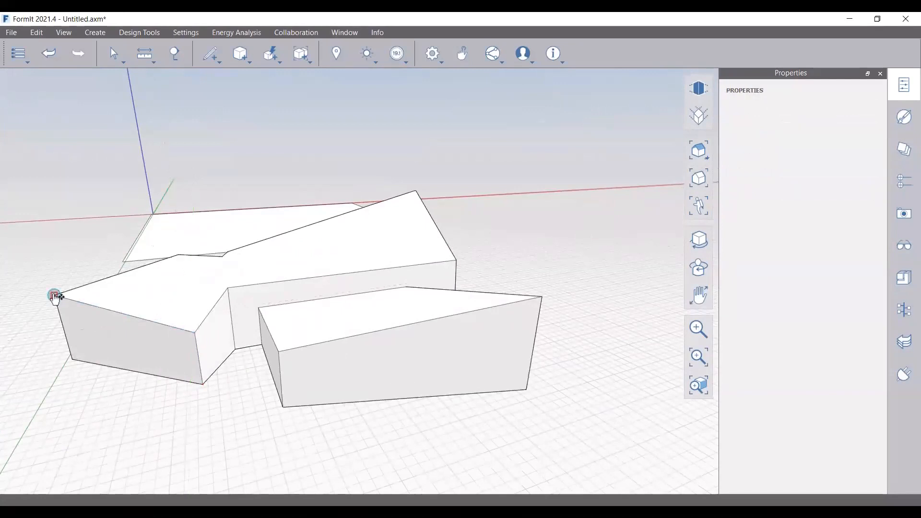
Drop the left roof corner onto the lower edge and lower another roof vertex 0.5 m
left_click(61, 319)
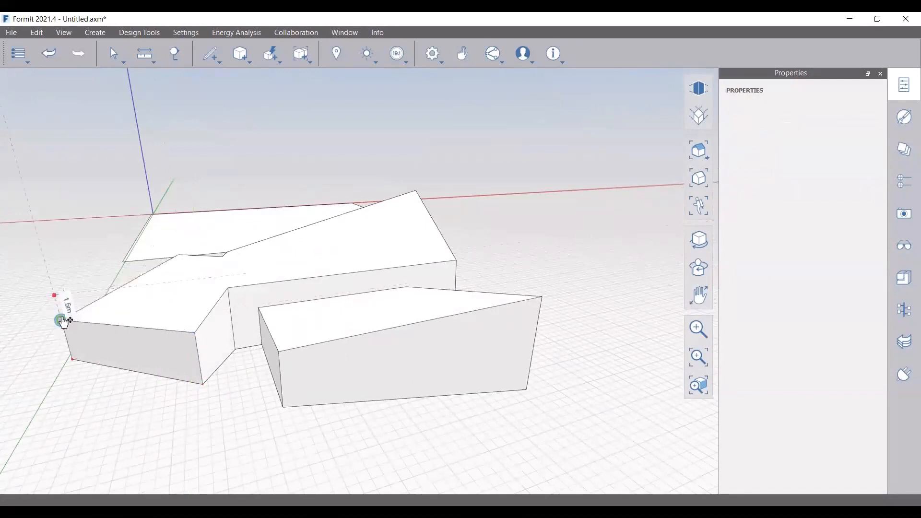
left_click(61, 319)
mouse_move(441, 294)
middle_mouse_down()
mouse_move(323, 304)
mouse_move(372, 302)
mouse_move(407, 321)
middle_mouse_up()
scroll(408, 320, "up", 3)
left_click(304, 268)
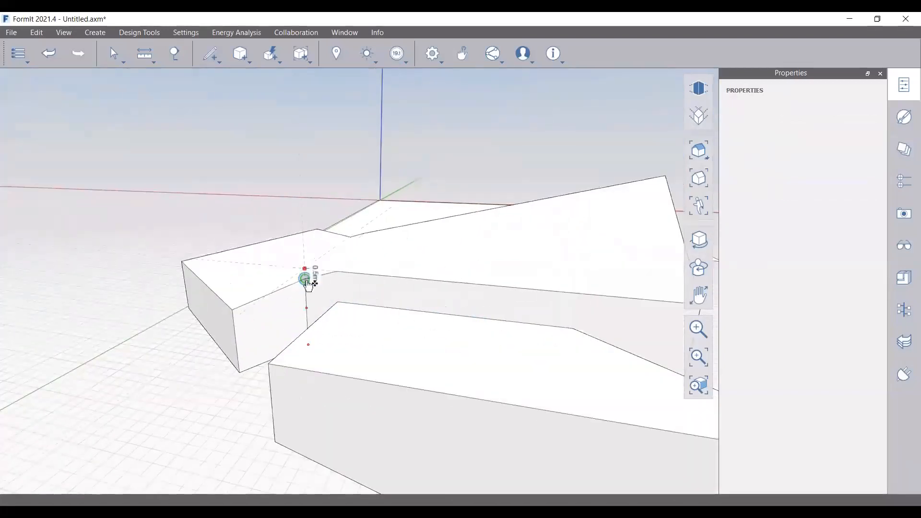
left_click(243, 283)
scroll(365, 272, "down", 5)
right_click_drag(508, 331, 379, 283)
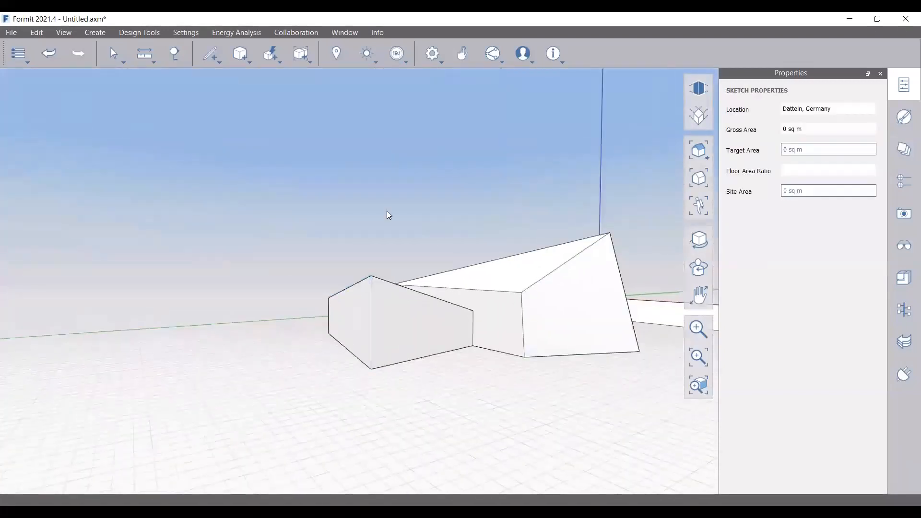
scroll(456, 365, "up", 1)
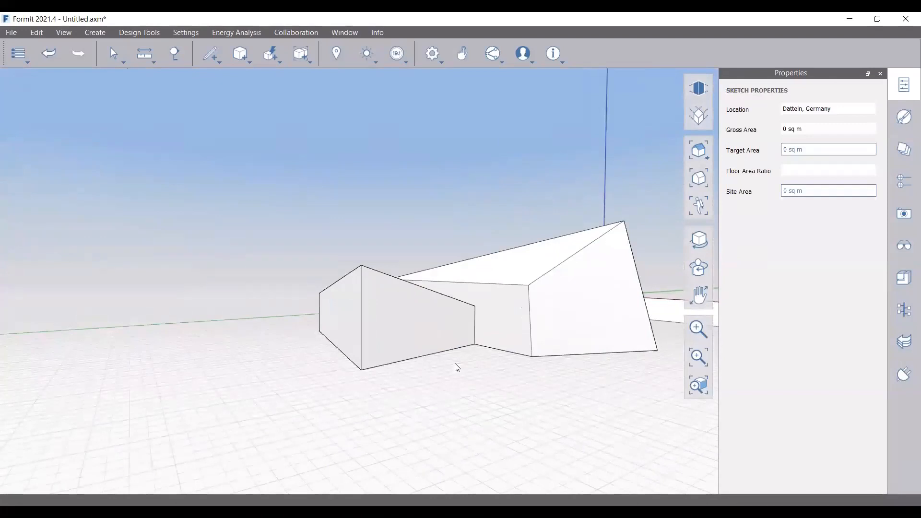
Start a line at the wall's corner vertex, then cancel it
scroll(434, 327, "up", 3)
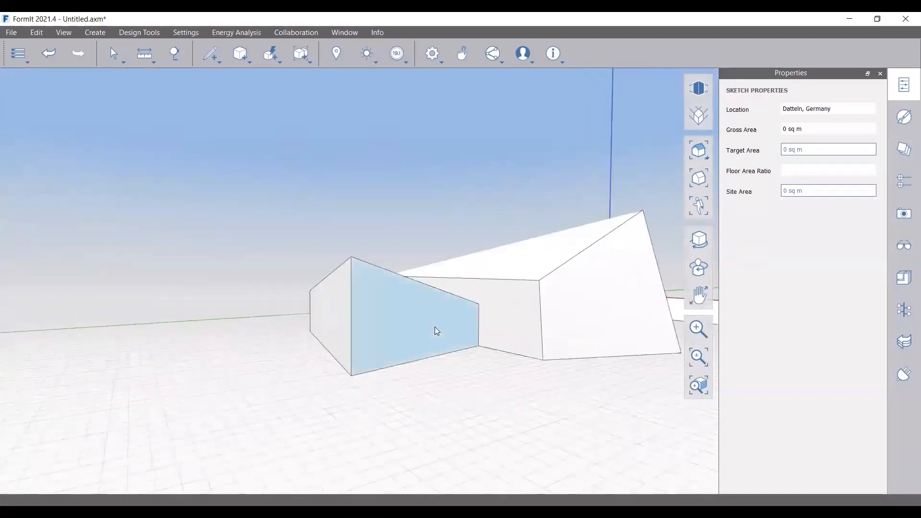
mouse_move(214, 61)
left_click(211, 78)
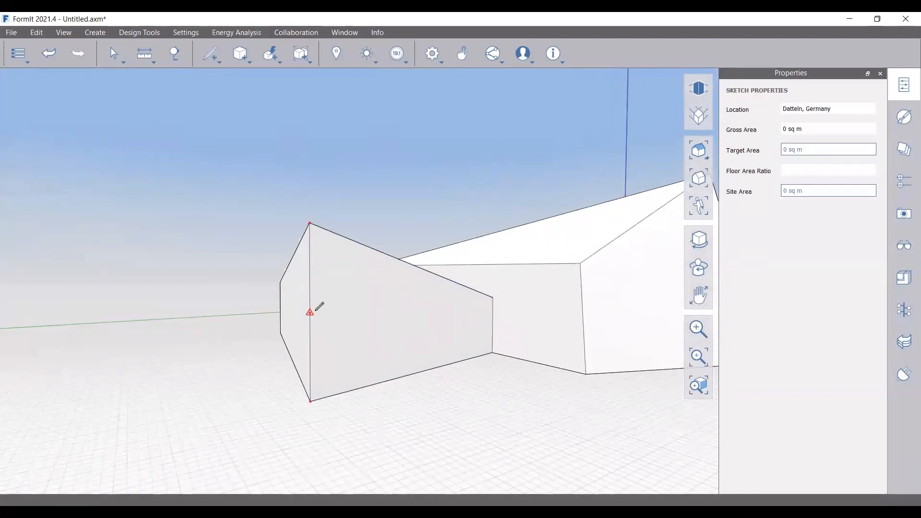
left_click(310, 312)
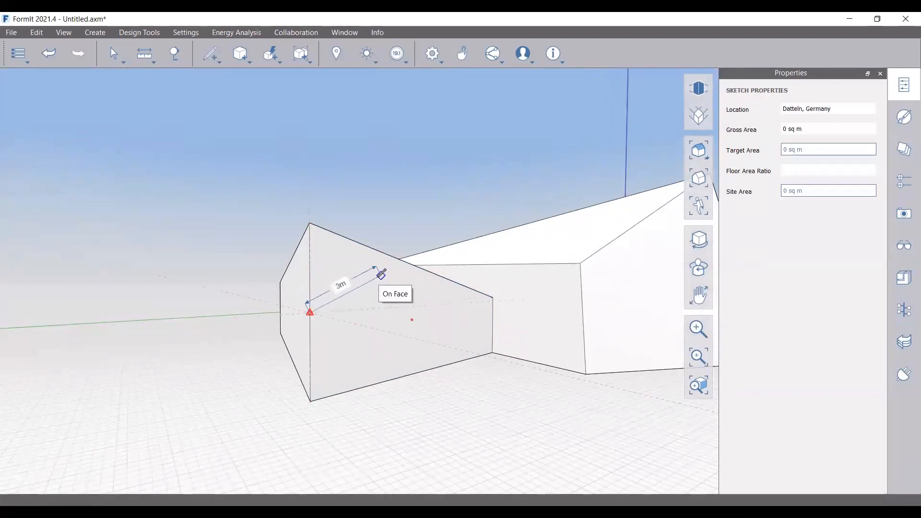
key("Escape")
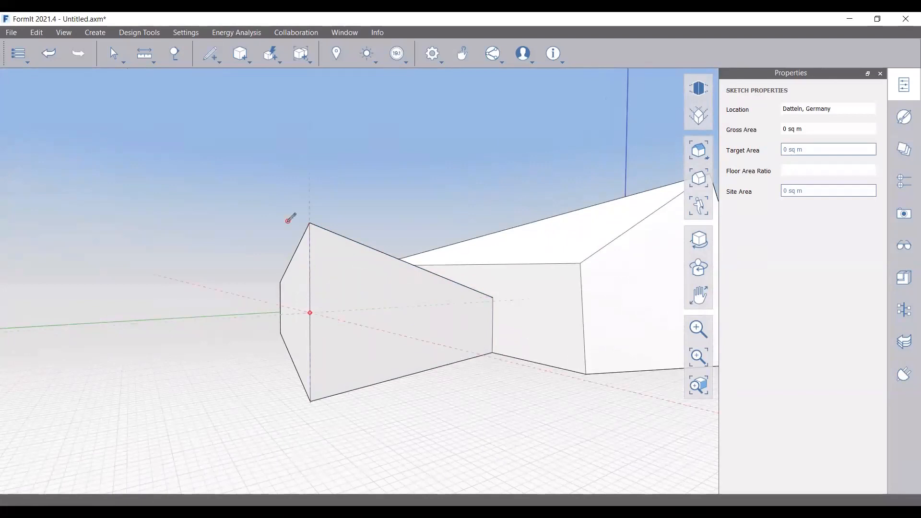
Offset the left wall face outline inward by 0.3 m
left_click(331, 261)
right_click(331, 262)
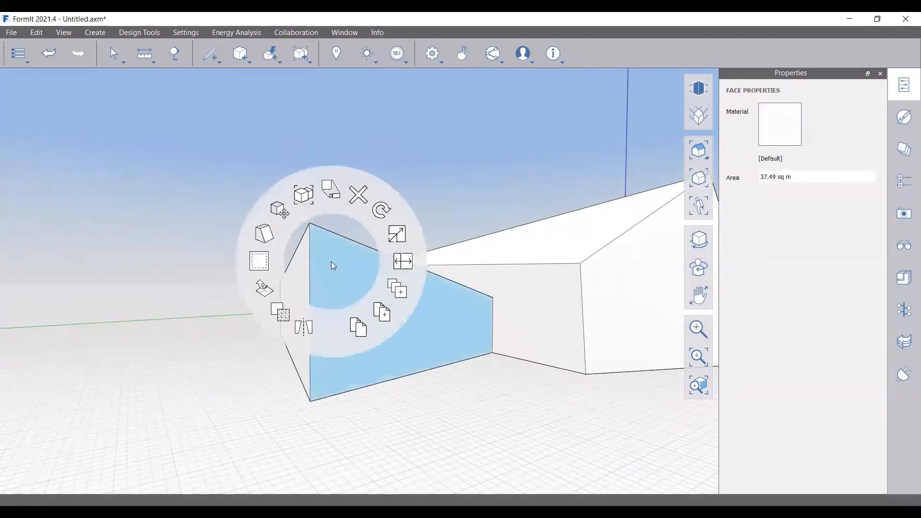
left_click(280, 313)
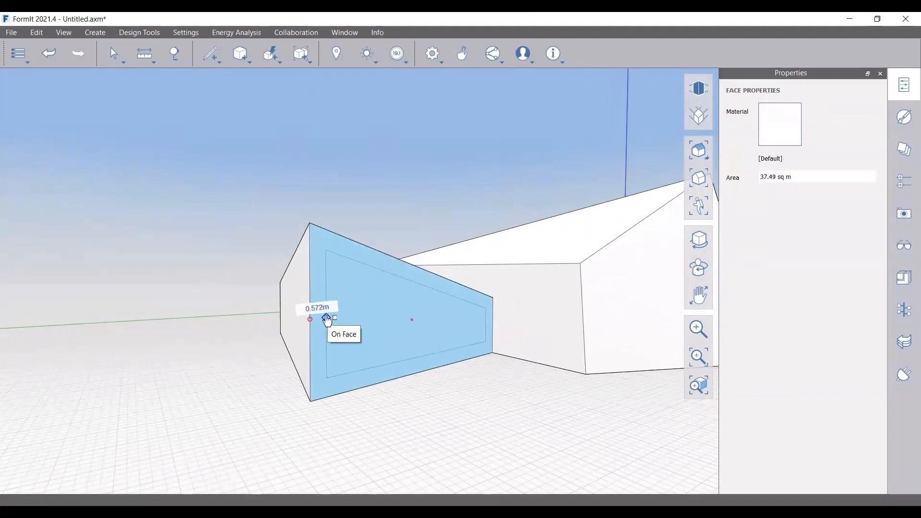
type("0.3")
key("Return")
key("ctrl+z")
right_click(343, 295)
left_click(276, 315)
type("0.3")
key("Return")
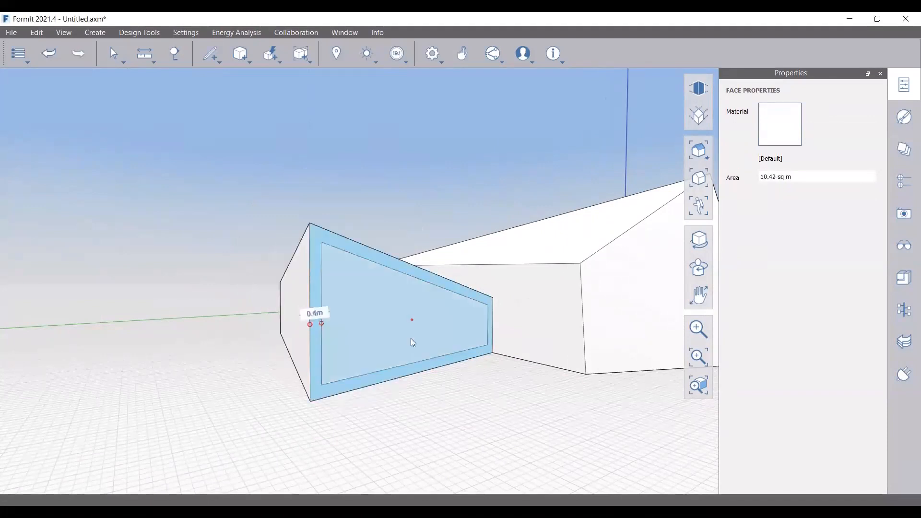
Delete the offset's bottom and right edges and split off the L-shaped border with a short edge
left_click(376, 373)
key("Delete")
left_click(487, 326)
key("Delete")
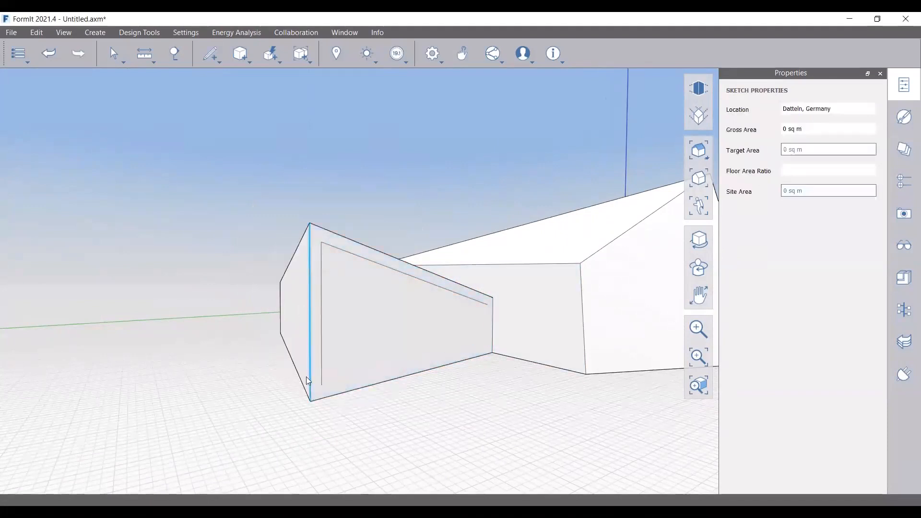
scroll(310, 383, "up", 3)
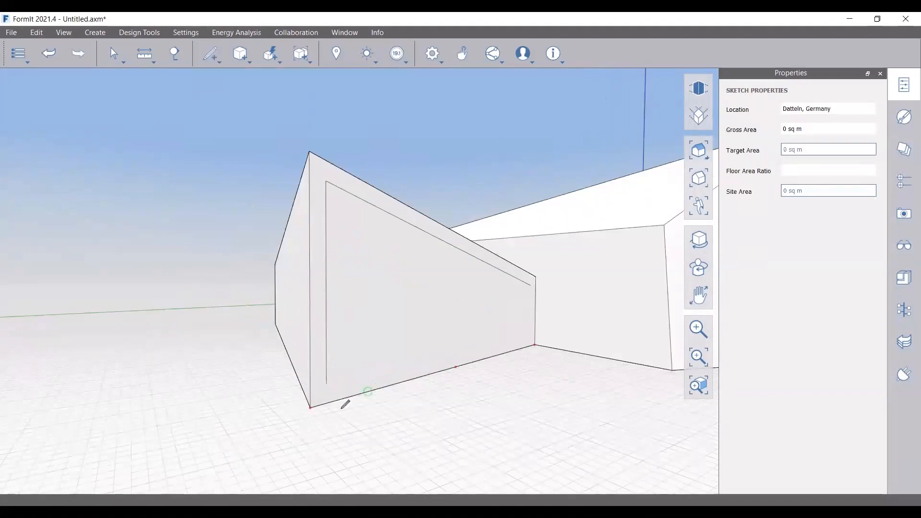
left_click(530, 285)
scroll(530, 285, "up", 5)
left_click(546, 291)
scroll(512, 278, "down", 6)
left_click(316, 319)
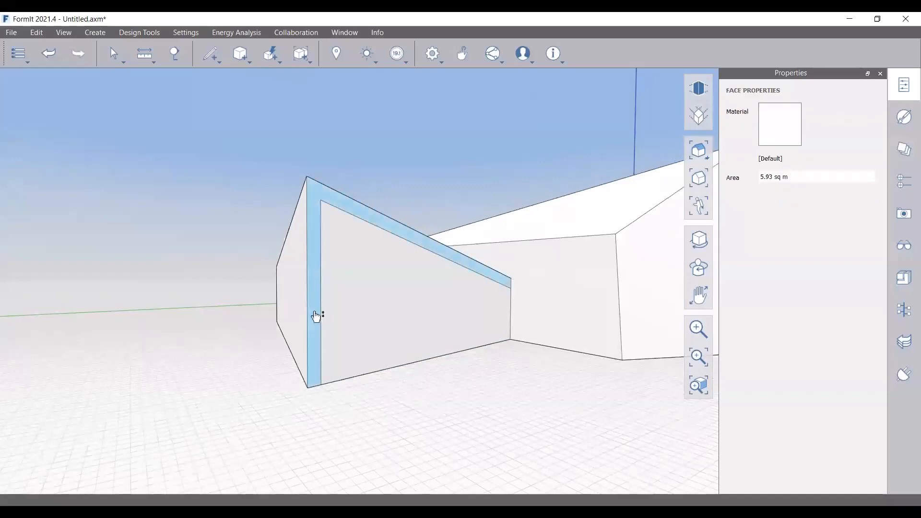
key("Escape")
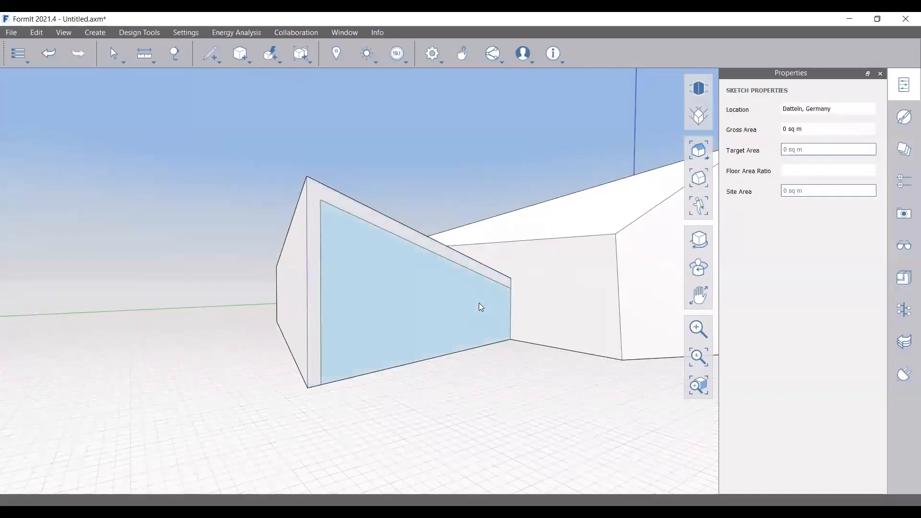
Group the border face and push/pull it -10, replacing a too-deep 8, to form the frame
middle_click_drag(411, 302, 312, 240)
right_click(312, 238)
left_click(286, 182)
scroll(309, 251, "up", 1)
double_click(311, 261)
left_click_drag(313, 275, 718, 435)
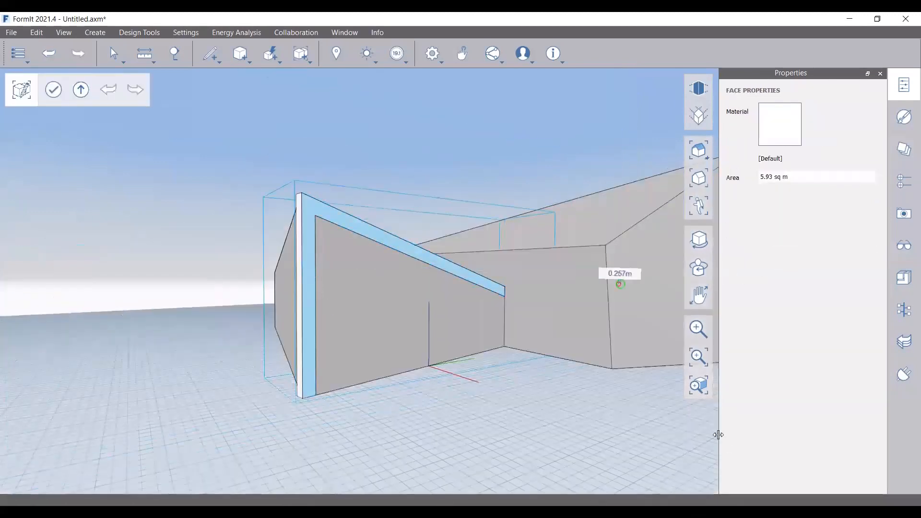
type("8")
key("Return")
key("ctrl+z")
scroll(406, 377, "down", 3)
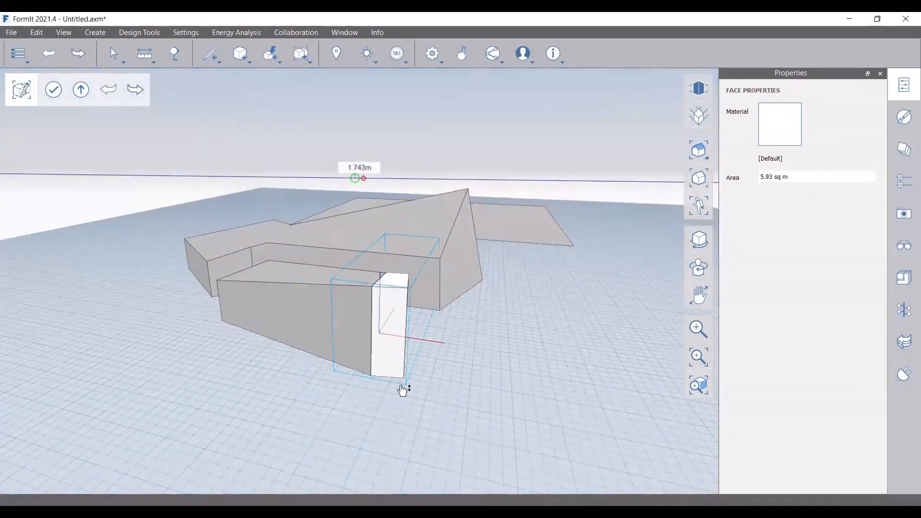
type("-10")
key("Return")
Orbit to inspect the post and sloped beam, then exit group editing
right_click_drag(376, 372, 356, 223)
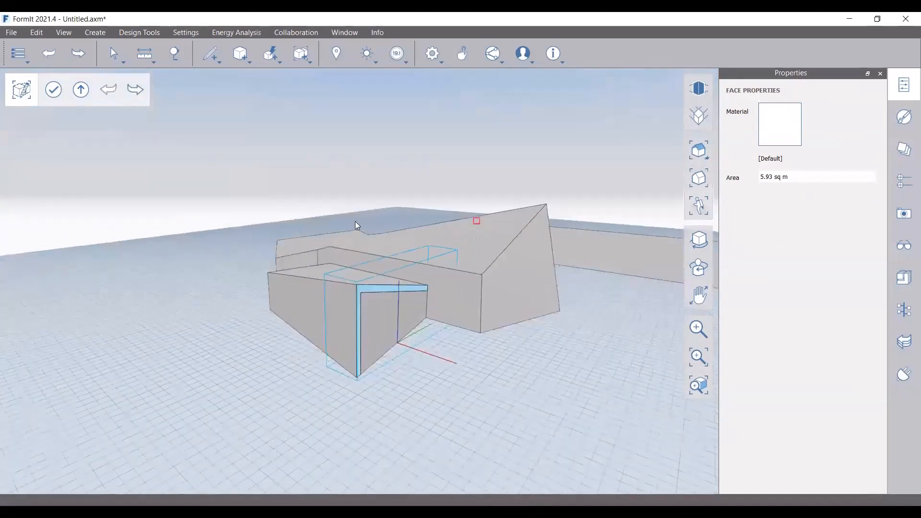
scroll(358, 309, "up", 3)
right_click_drag(358, 309, 368, 250)
scroll(370, 324, "up", 4)
right_click_drag(372, 362, 362, 362)
scroll(415, 382, "down", 4)
scroll(437, 342, "up", 2)
scroll(438, 342, "up", 2)
double_click(421, 172)
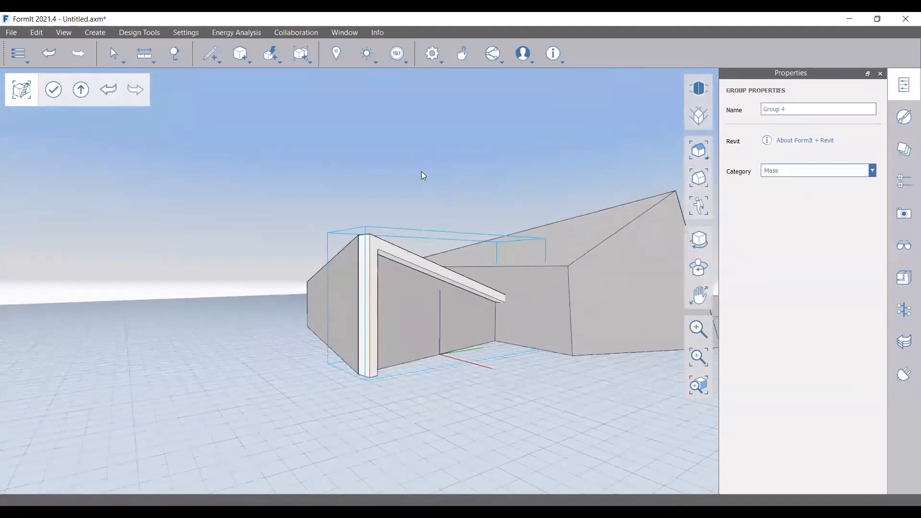
scroll(408, 359, "down", 1)
right_click_drag(540, 362, 293, 350)
Draw the first 2.8 m zigzag line from the wall's left edge
key("l")
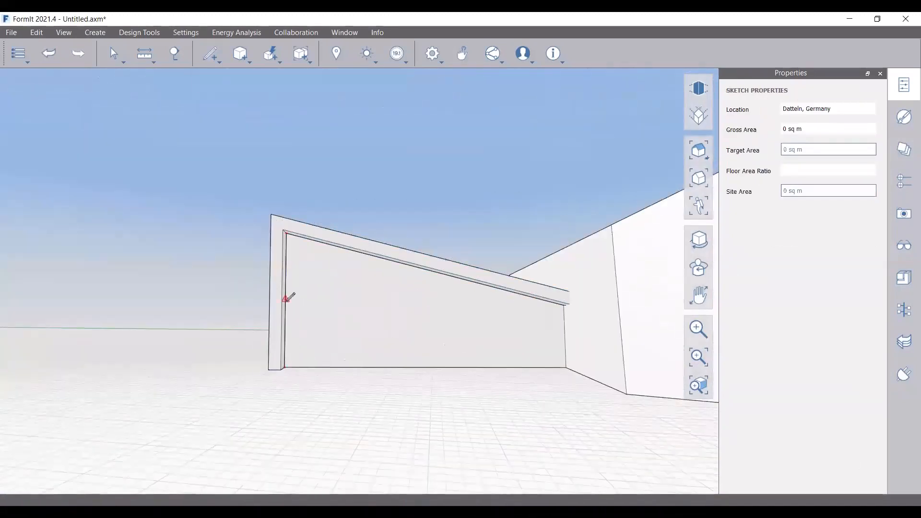
left_click(285, 292)
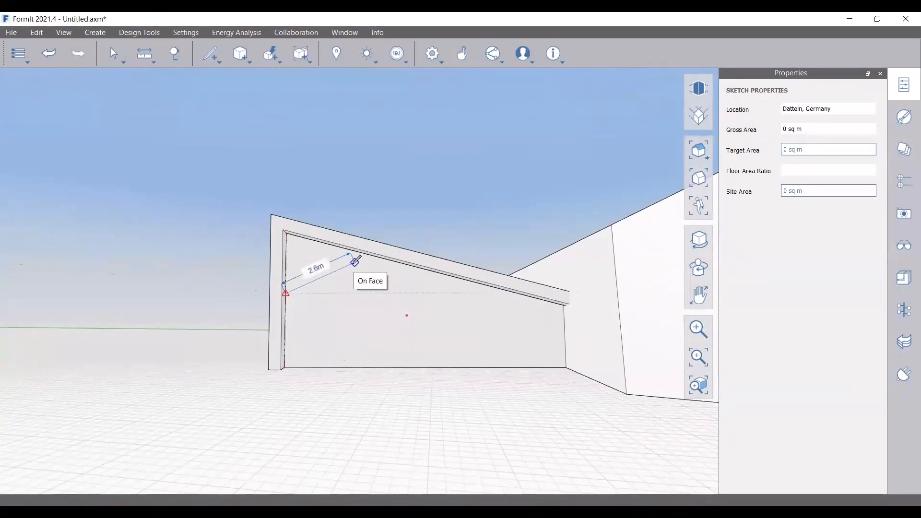
left_click(362, 263)
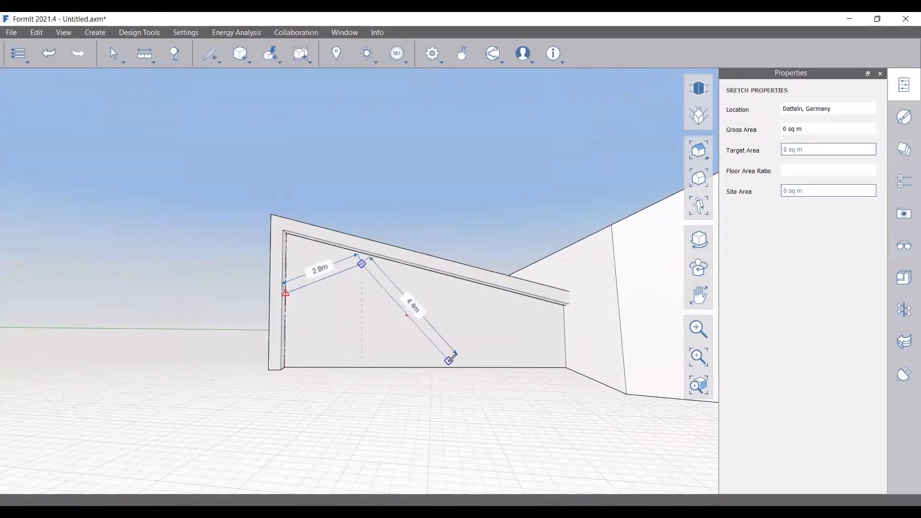
right_click_drag(355, 346, 438, 401)
scroll(345, 262, "up", 2)
right_click_drag(362, 326, 303, 308)
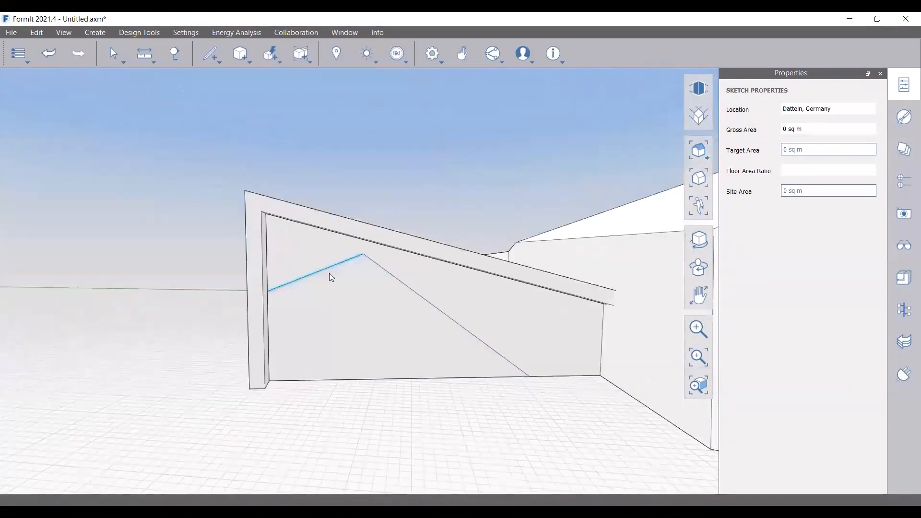
Offset the wall face inward 0.3 and delete the inner left and bottom offset edges
right_click(340, 296)
left_click(290, 245)
type("0.3")
key("Return")
key("Escape")
left_click(279, 335)
key("Delete")
left_click(332, 369)
key("Delete")
Draw two short lines closing the zigzag band to the wall's left and bottom edges
key("l")
scroll(278, 300, "up", 4)
left_click(278, 298)
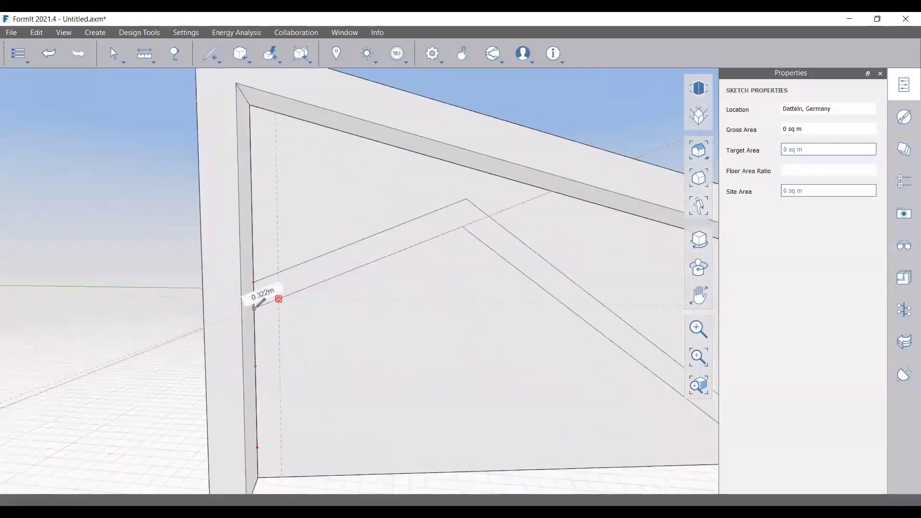
left_click(253, 308)
scroll(201, 226, "down", 2)
left_click(581, 377)
left_click(600, 391)
key("Escape")
scroll(347, 422, "down", 1)
right_click_drag(347, 428, 404, 425)
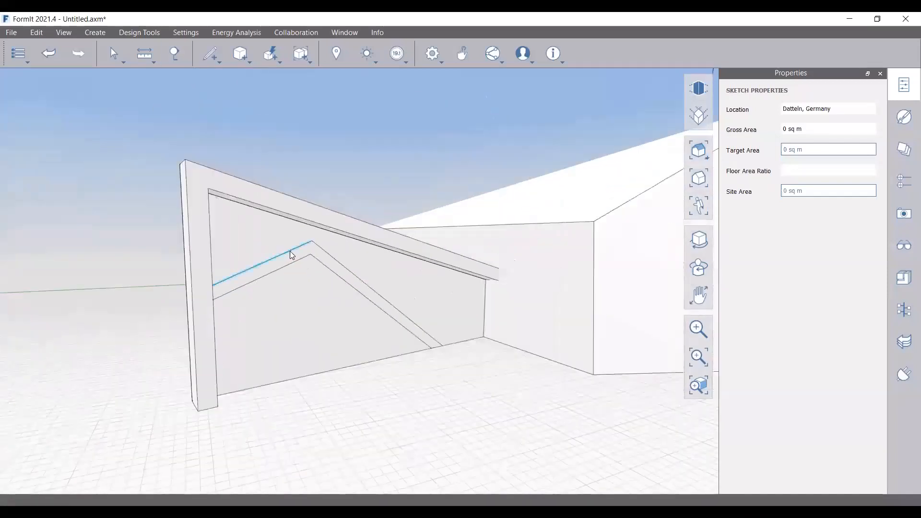
Group the zigzag band and push/pull its face out .05
right_click(290, 258)
left_click(282, 213)
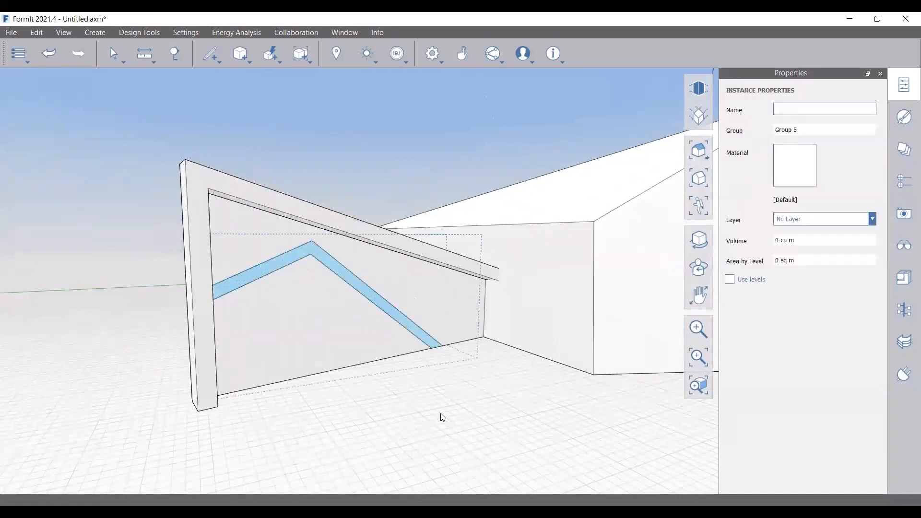
key("Escape")
scroll(313, 312, "down", 3)
scroll(284, 287, "up", 3)
double_click(285, 285)
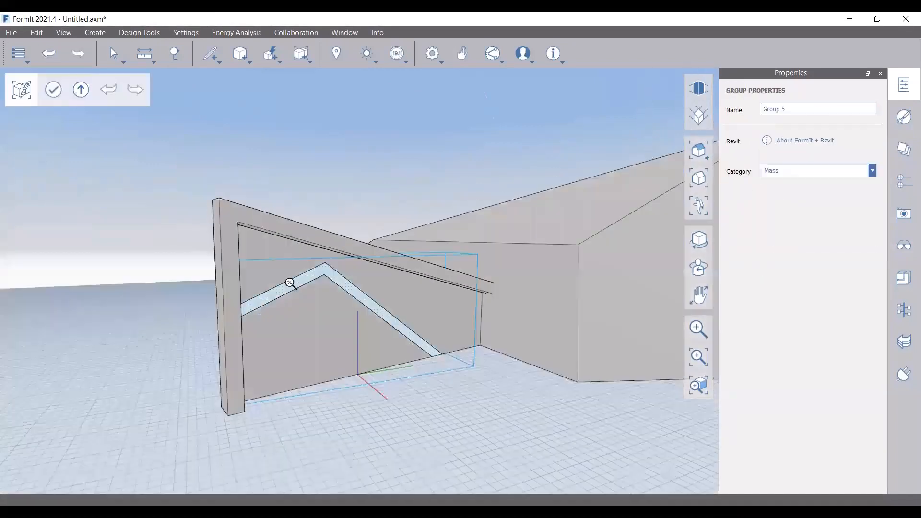
scroll(288, 283, "up", 2)
left_click(298, 282)
scroll(509, 389, "down", 1)
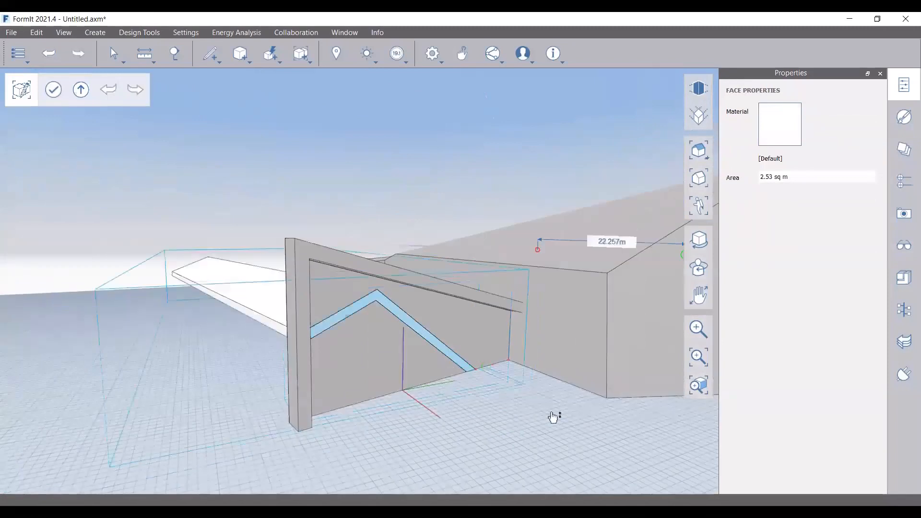
type(".05")
key("Return")
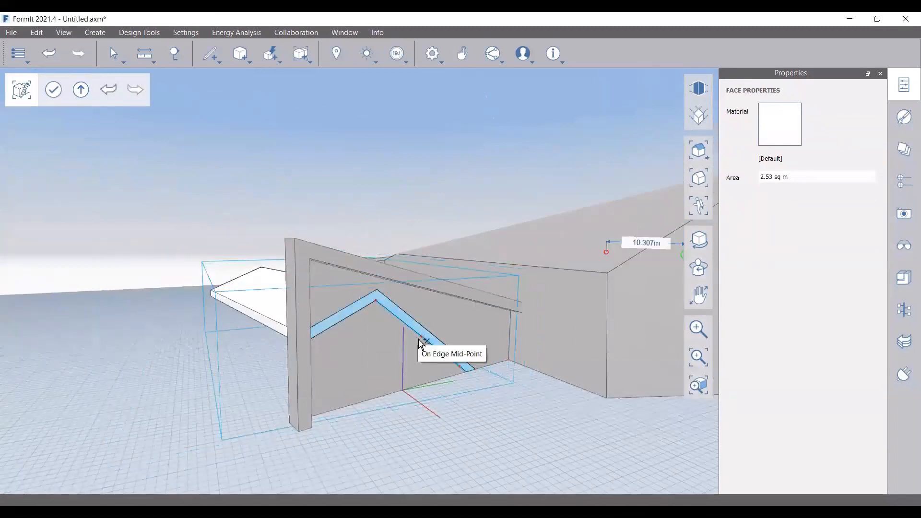
Orbit around the model to face the gable and leave group editing
middle_click_drag(236, 390, 441, 416)
scroll(453, 336, "up", 5)
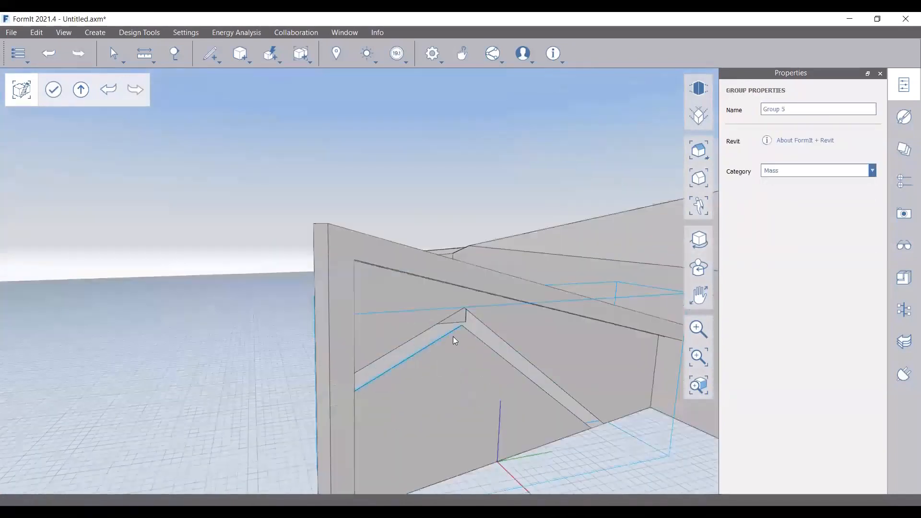
scroll(457, 334, "down", 6)
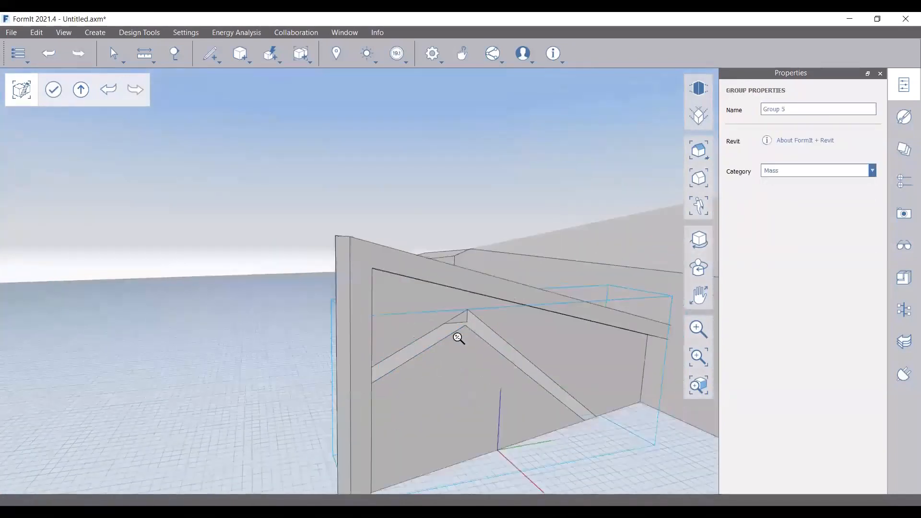
mouse_move(517, 399)
right_mouse_down()
mouse_move(459, 387)
mouse_move(458, 369)
right_mouse_up()
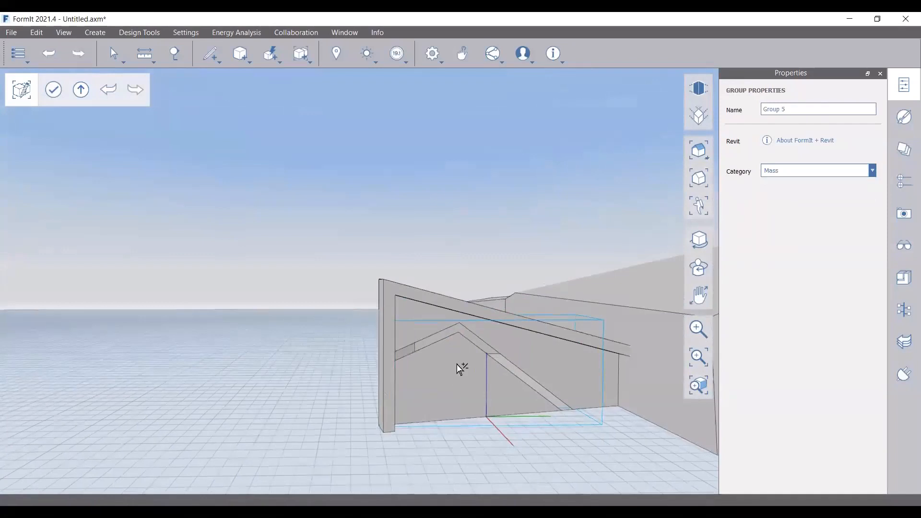
double_click(526, 385)
Push/pull the chevron face outward, replacing a 0.3 depth with a shallower .0 value
scroll(438, 334, "up", 3)
scroll(439, 333, "up", 2)
left_click(453, 323)
mouse_move(453, 323)
left_mouse_down()
mouse_move(486, 331)
mouse_move(470, 330)
left_mouse_up()
type("0.3")
key("Return")
scroll(461, 327, "down", 1)
key("ctrl+z")
left_click_drag(452, 326, 475, 334)
type(".05")
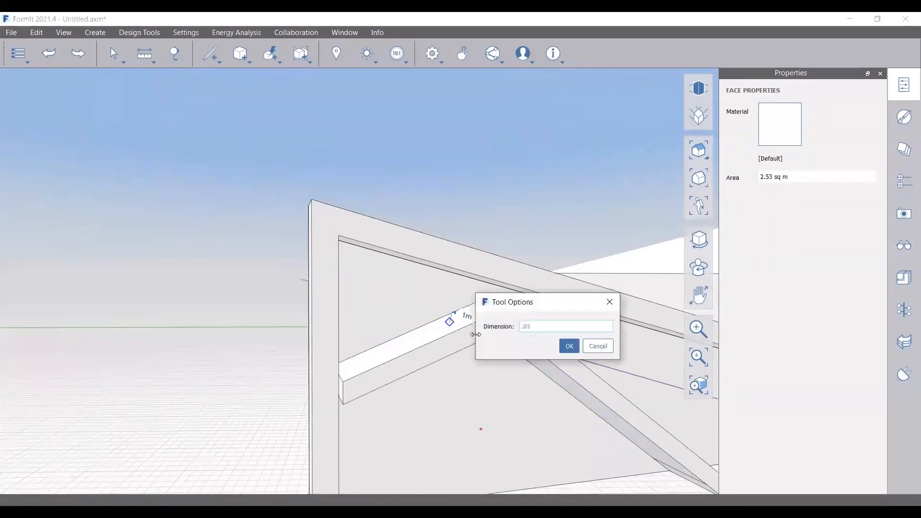
key("Return")
scroll(483, 374, "down", 5)
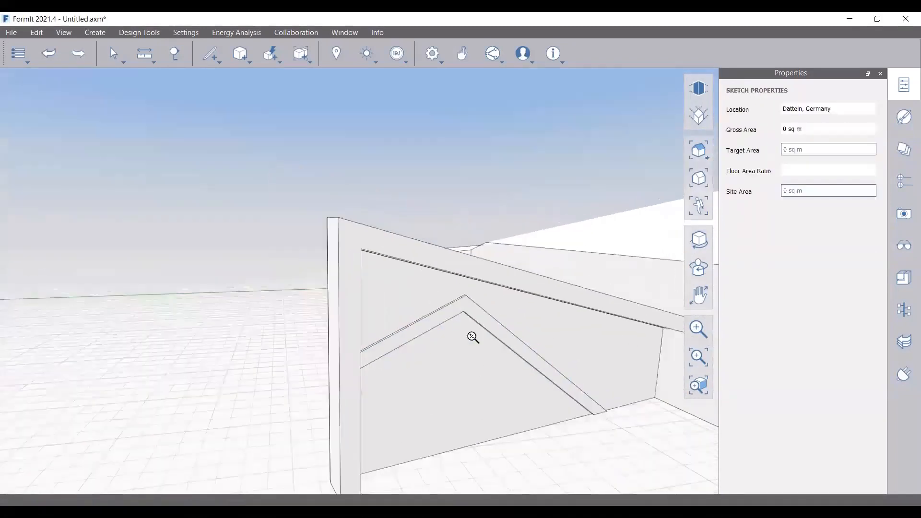
middle_click_drag(581, 439, 468, 387)
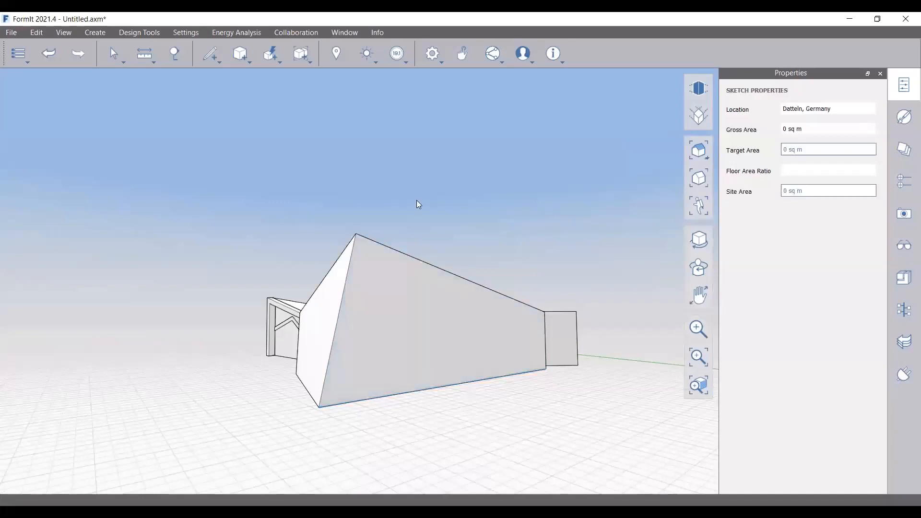
Make the diagonal across the large front face a solid edge
left_click(448, 318)
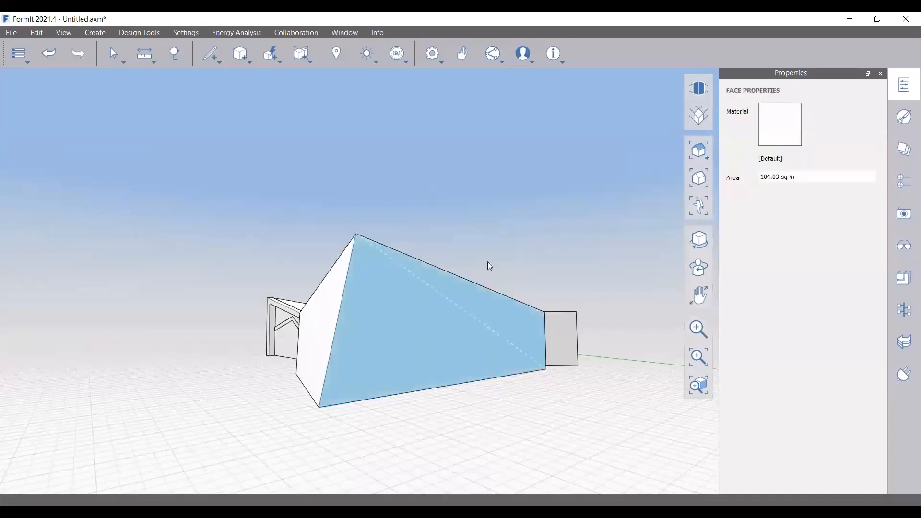
right_click(415, 312)
key("Escape")
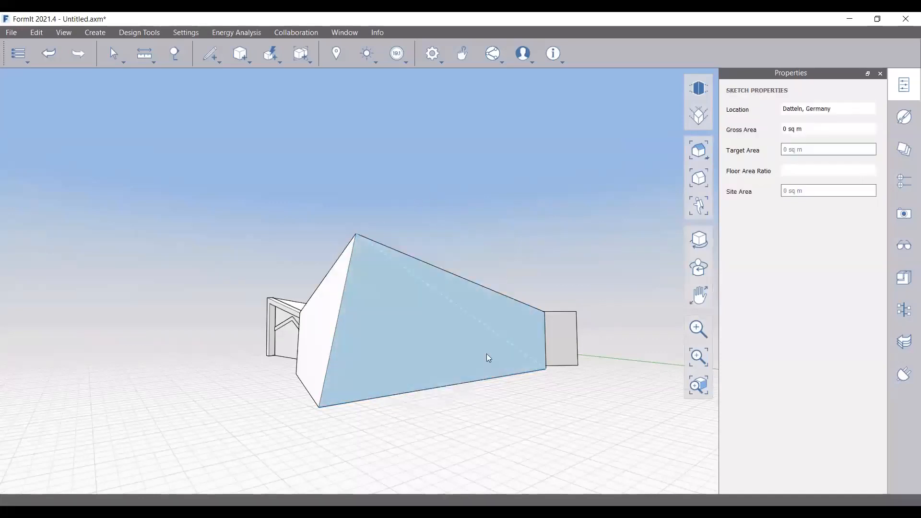
right_click(384, 313)
left_click(320, 296)
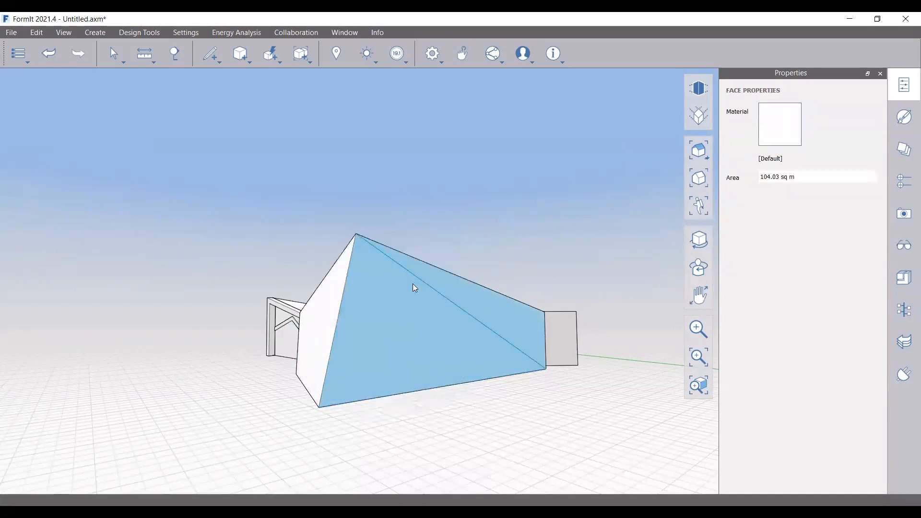
Copy the wall's top edge 0.5m down the wall
middle_click_drag(520, 430, 485, 394)
middle_click_drag(475, 302, 496, 337)
left_click(399, 259)
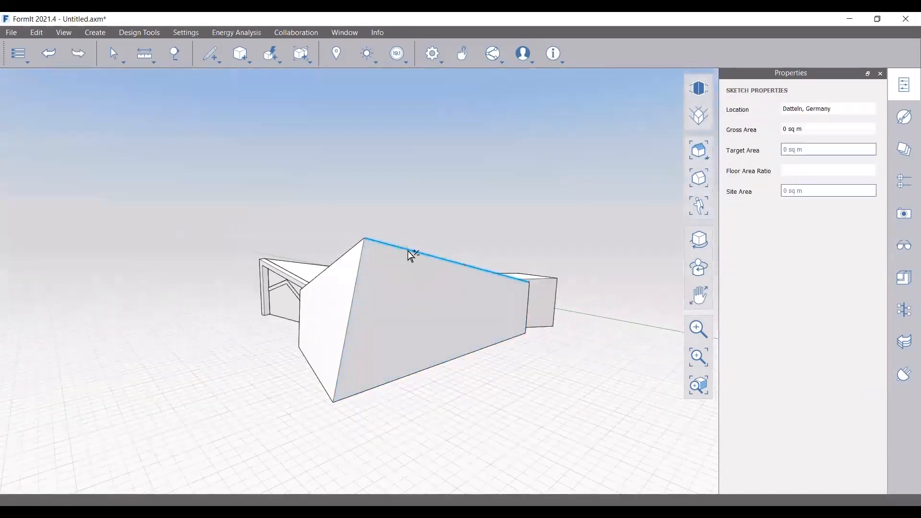
mouse_move(418, 253)
left_mouse_down()
mouse_move(419, 283)
mouse_move(420, 262)
left_mouse_up()
left_click(458, 225)
Start a closing line at the wall corner, viewing the block from above
scroll(466, 278, "up", 5)
left_click(221, 58)
scroll(503, 283, "up", 5)
left_click(503, 286)
scroll(473, 228, "down", 10)
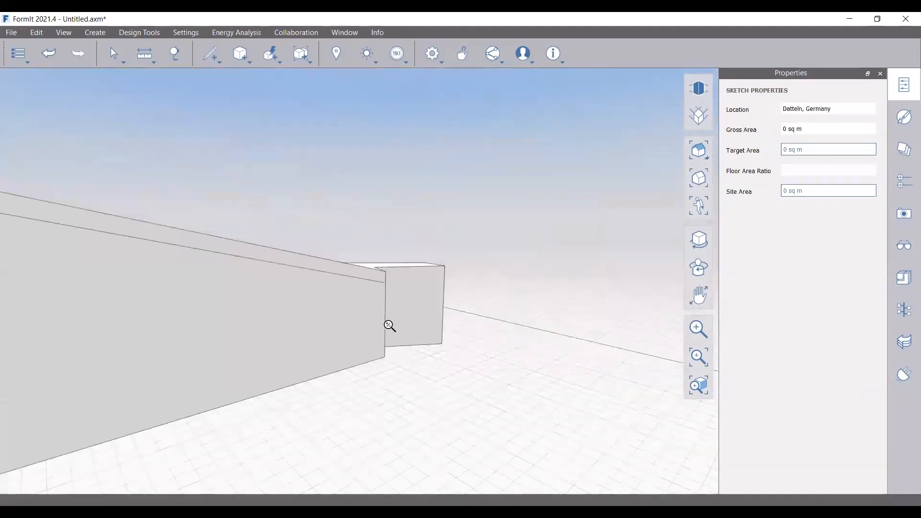
scroll(390, 326, "down", 5)
middle_click_drag(267, 335, 384, 310)
scroll(458, 339, "up", 8)
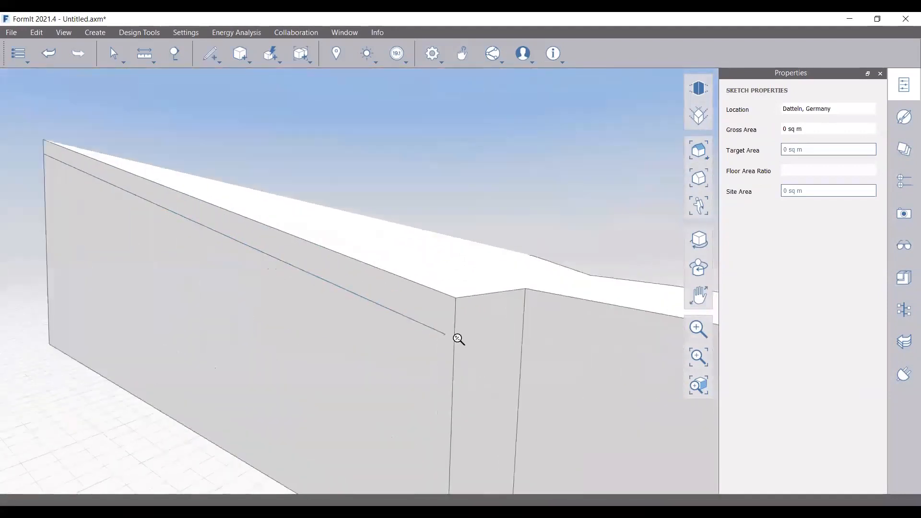
scroll(442, 330, "up", 3)
Connect the offset line's end to the vertical corner edge with closing lines
left_click(212, 56)
left_click(214, 75)
mouse_move(459, 332)
middle_mouse_down()
mouse_move(408, 367)
mouse_move(382, 372)
middle_mouse_up()
scroll(444, 329, "up", 2)
left_click(444, 329)
left_click(462, 342)
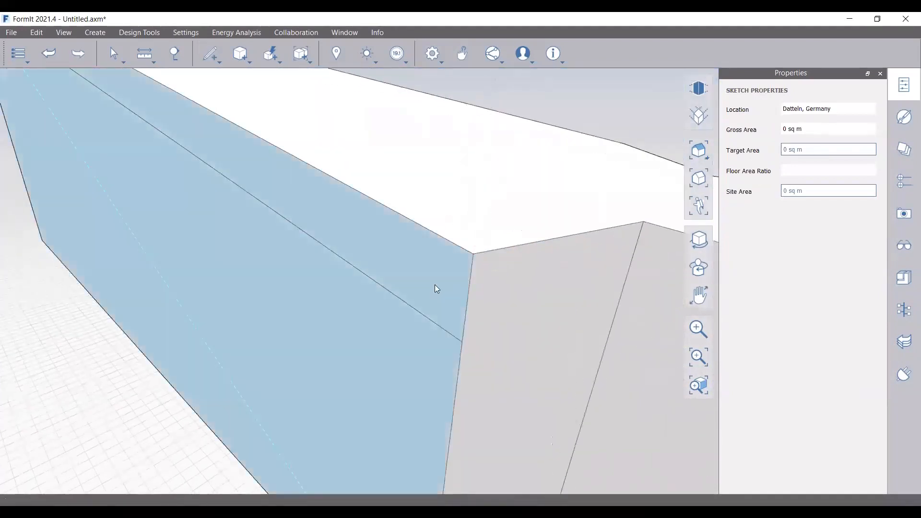
scroll(485, 338, "up", 3)
scroll(491, 335, "down", 5)
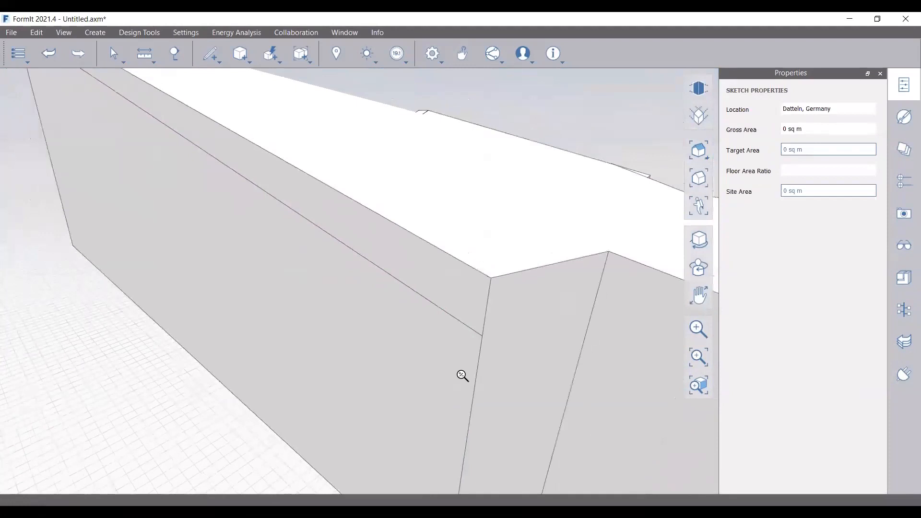
scroll(462, 375, "down", 4)
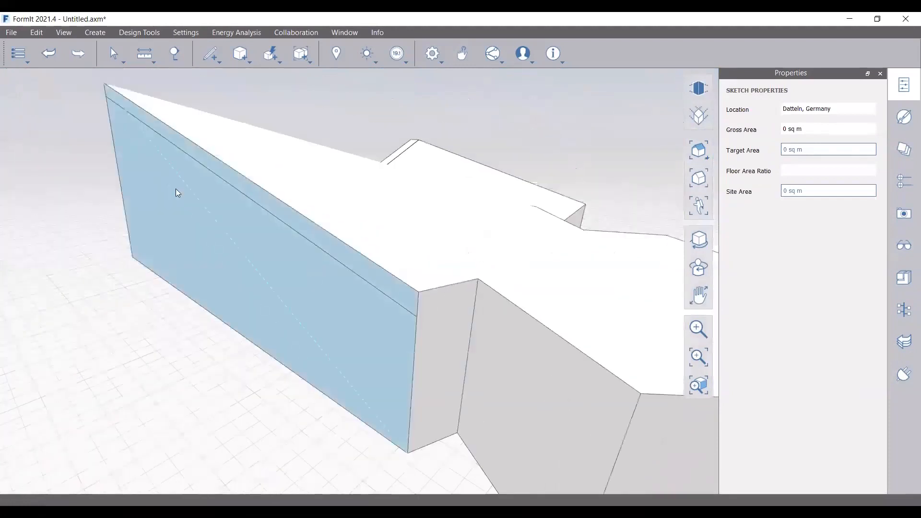
scroll(175, 188, "up", 3)
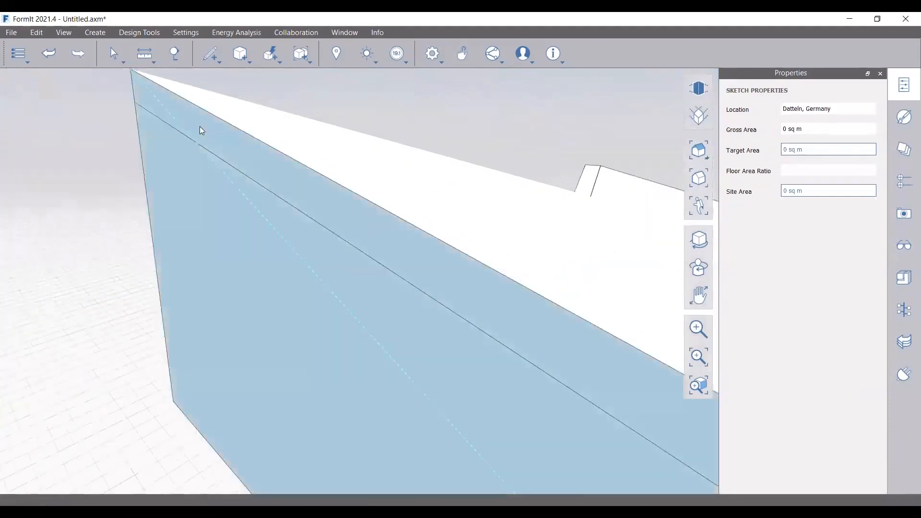
scroll(202, 131, "down", 5)
Flatten the large triangular side wall into one planar 104.04 sq m face
left_click_drag(174, 154, 317, 197)
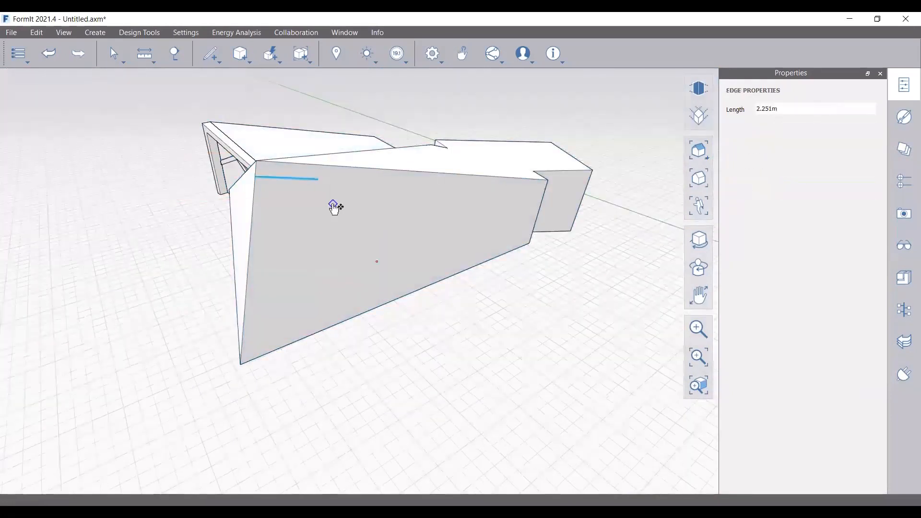
left_click(464, 306)
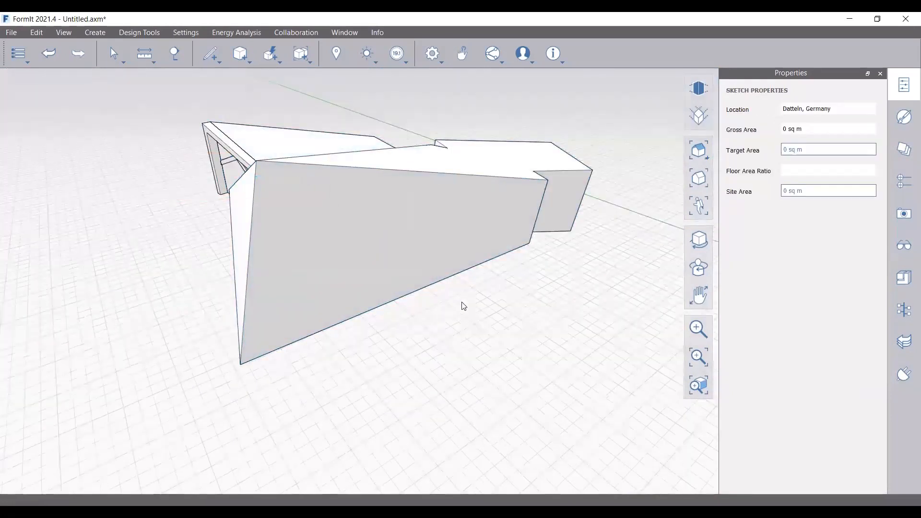
left_click(277, 252)
middle_click_drag(276, 251, 262, 232)
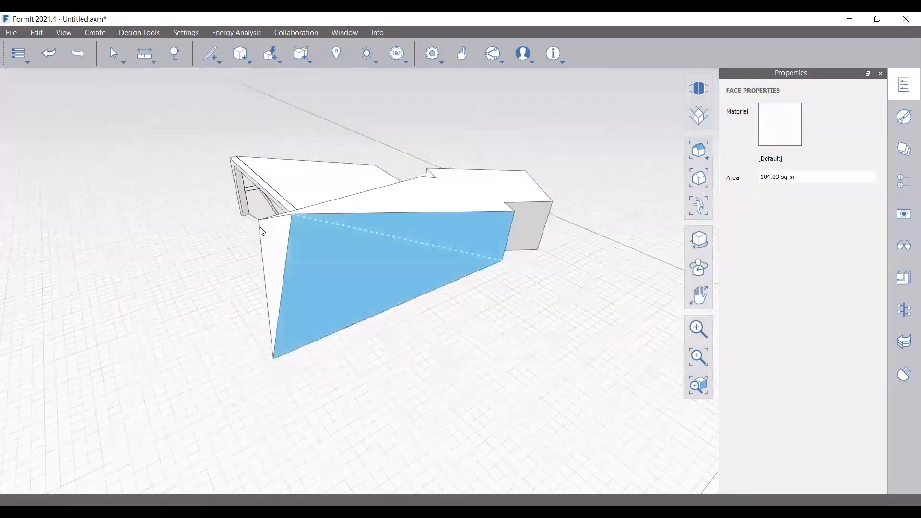
key("Escape")
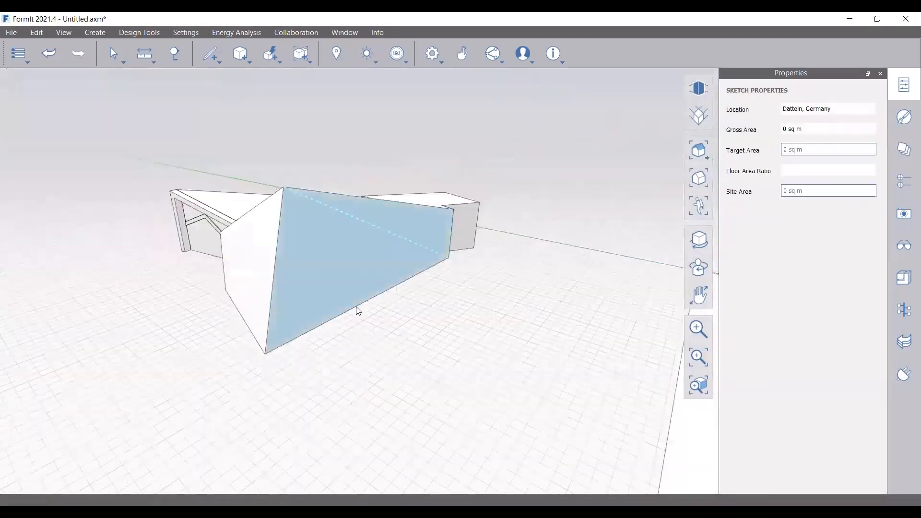
right_click(318, 242)
left_click(259, 272)
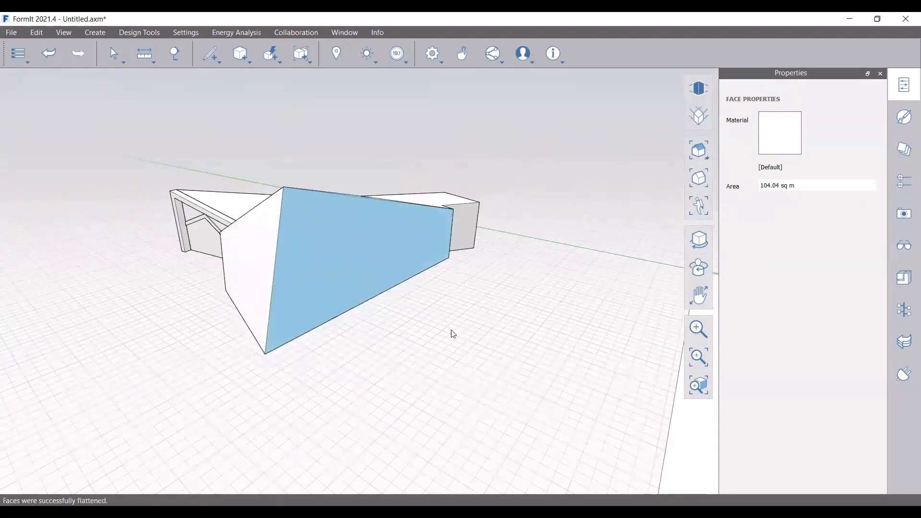
middle_click_drag(458, 335, 420, 311)
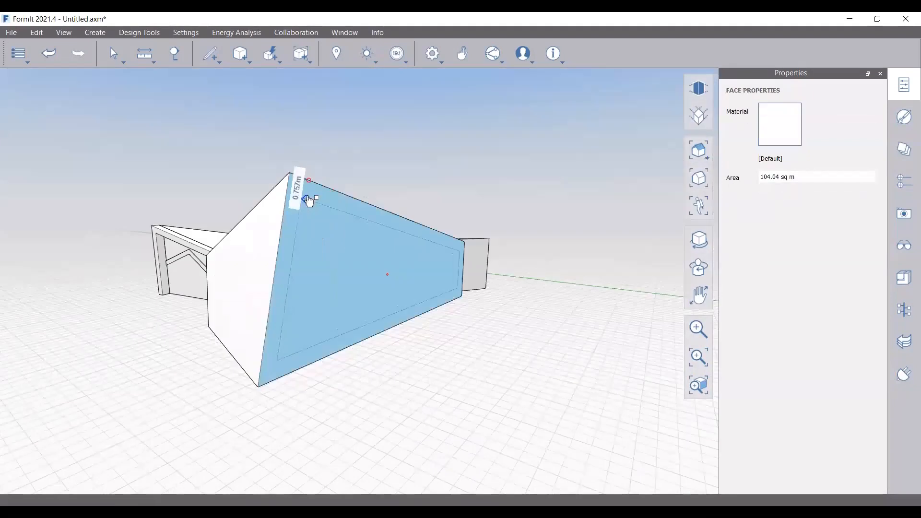
Offset the wall face by 0.6, draw a 0.6 m corner line, and delete the extra inner edge
type(".6")
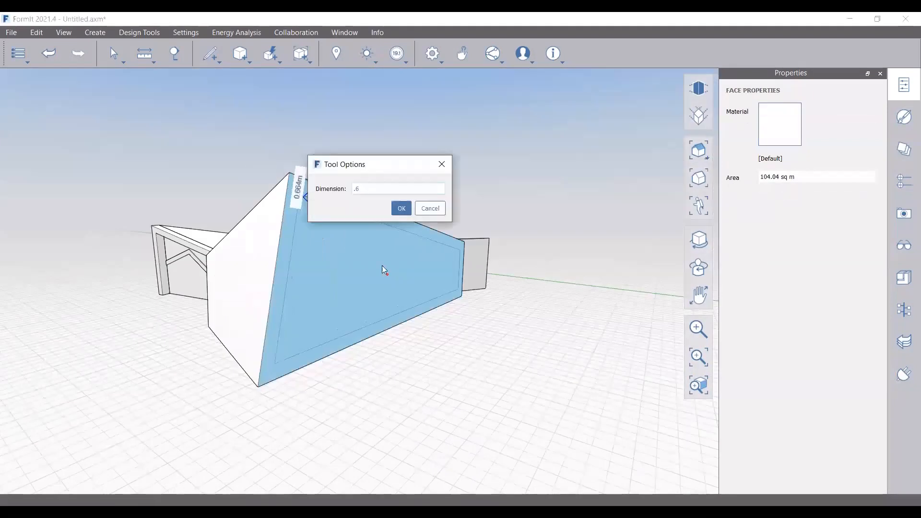
key("Return")
scroll(268, 370, "up", 2)
left_click(211, 53)
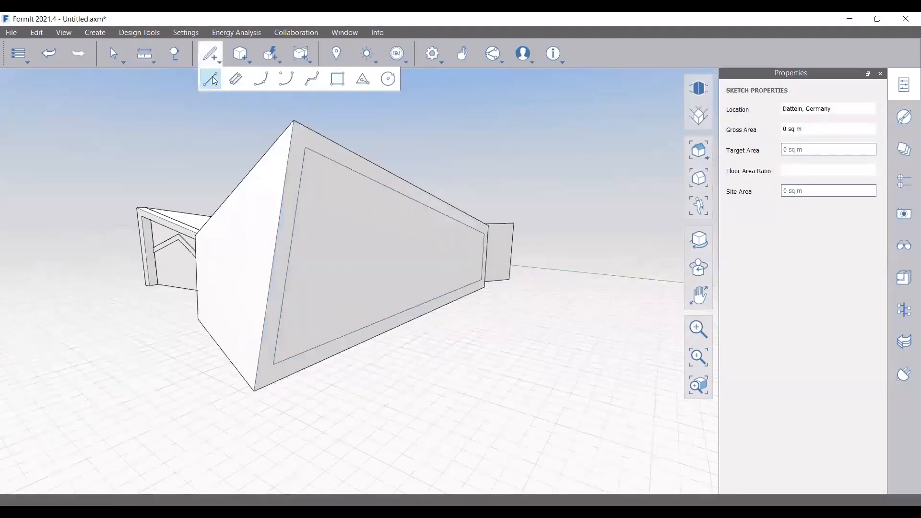
left_click(212, 76)
scroll(273, 382, "up", 2)
left_click(274, 382)
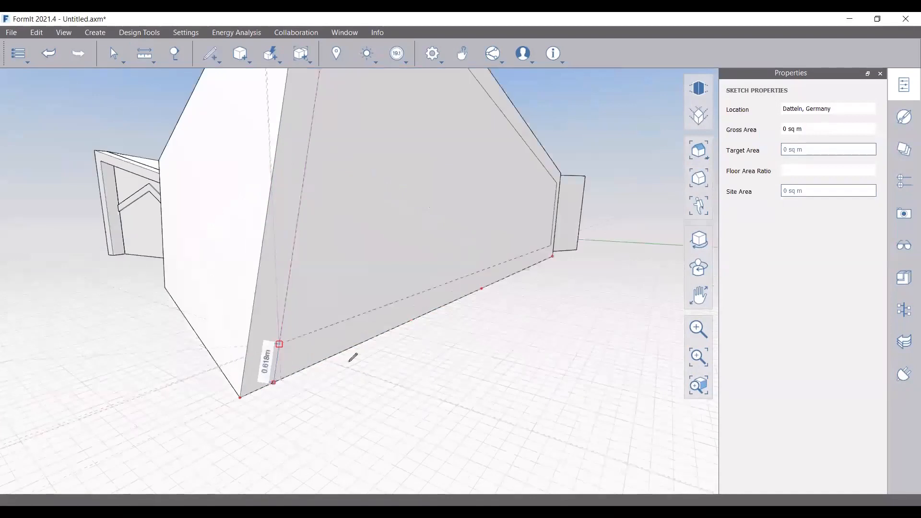
scroll(479, 306, "down", 2)
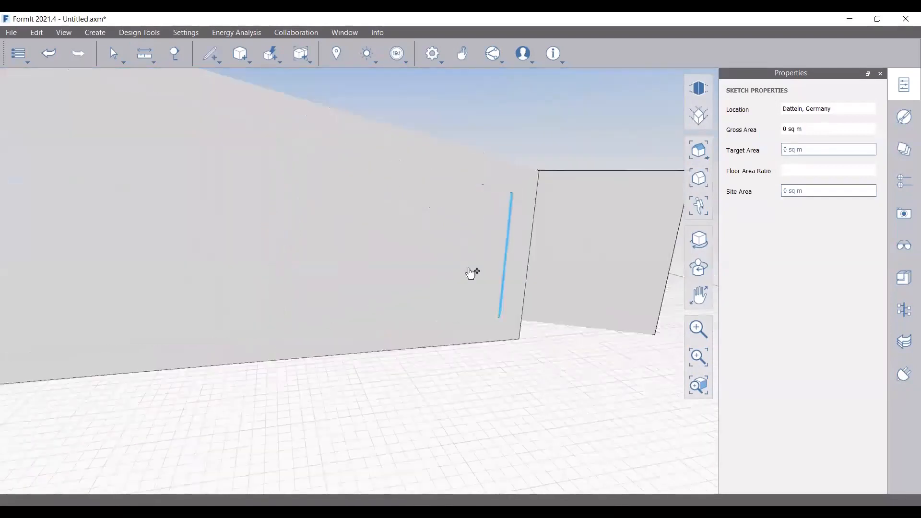
scroll(474, 268, "down", 2)
key("Delete")
scroll(482, 311, "down", 4)
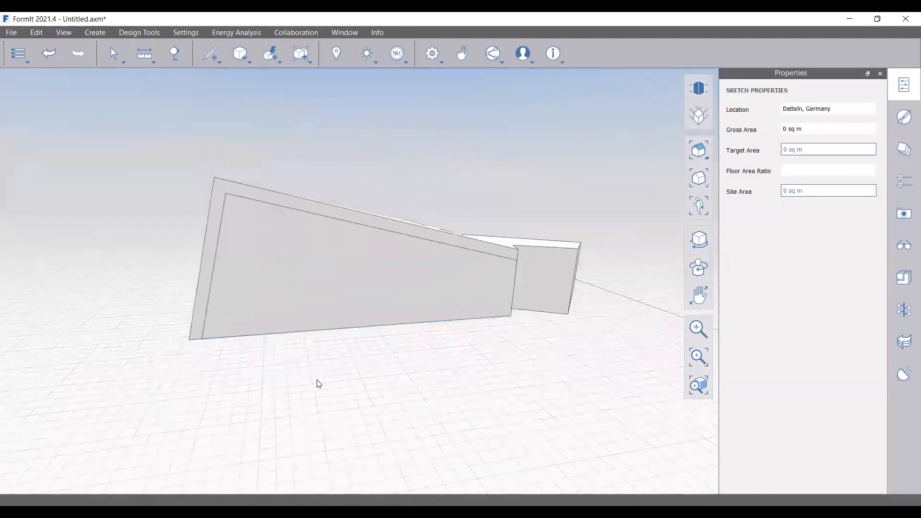
Group the border frame and push it 0.6 m outward from the wall
middle_click_drag(318, 383, 171, 205)
right_click(171, 206)
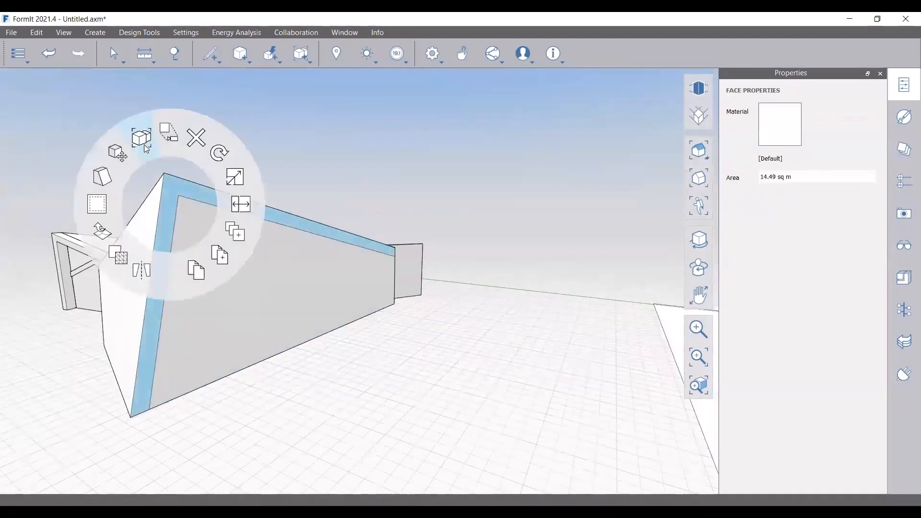
left_click(145, 148)
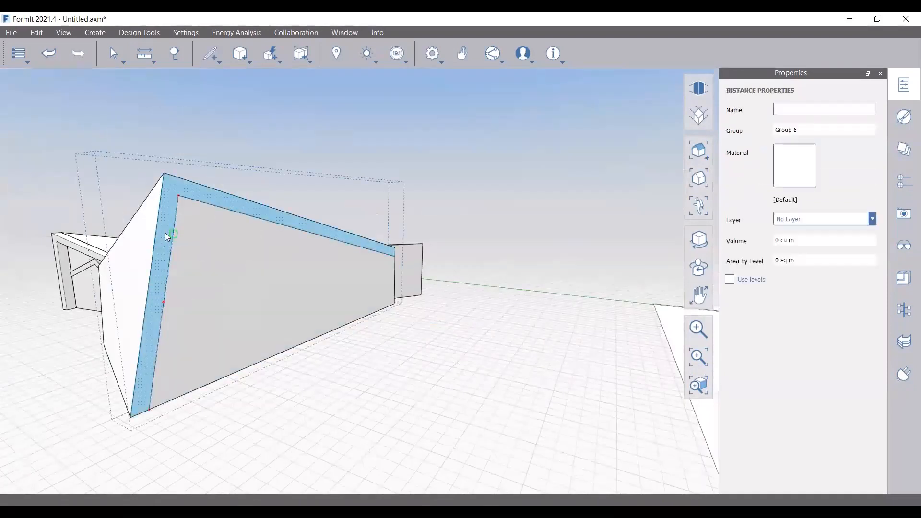
double_click(165, 232)
left_click_drag(166, 235, 176, 266)
type(".6m")
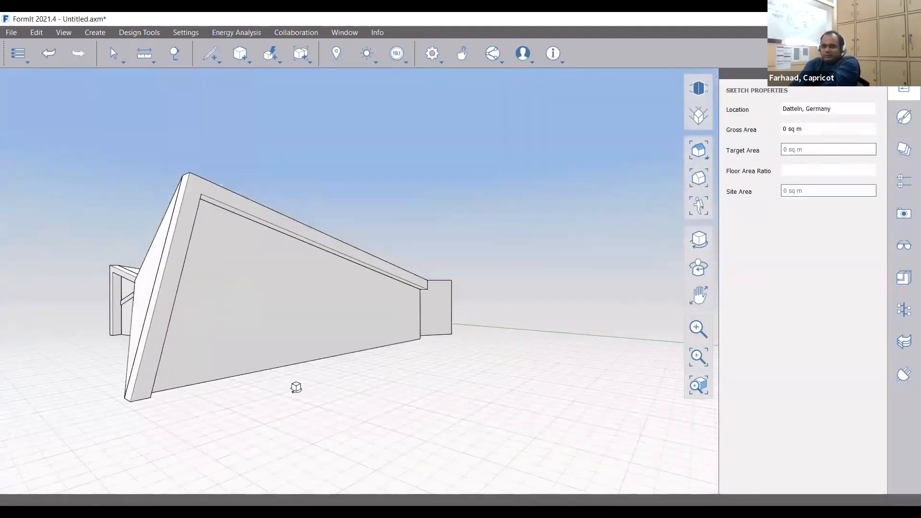
Draw zigzag lines across the wall to split off a triangular face
right_click_drag(296, 387, 243, 384)
scroll(277, 282, "up", 3)
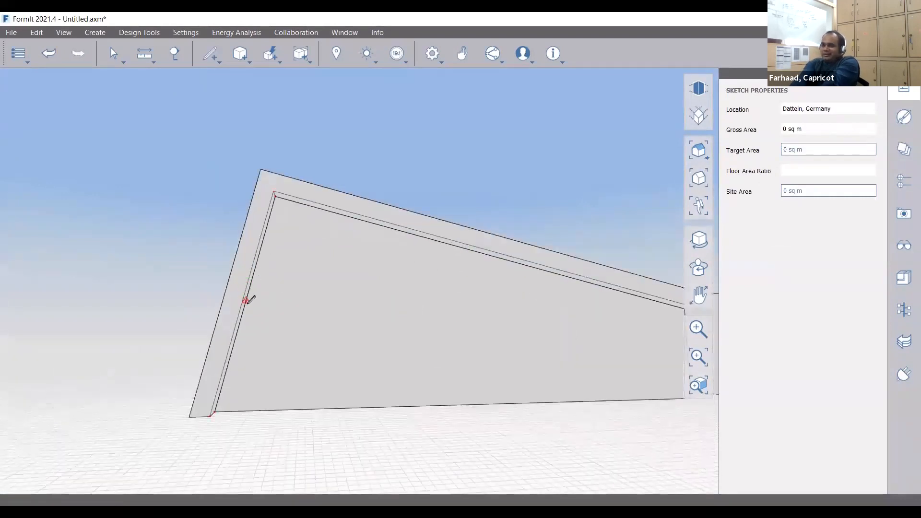
left_click(245, 301)
scroll(259, 269, "up", 2)
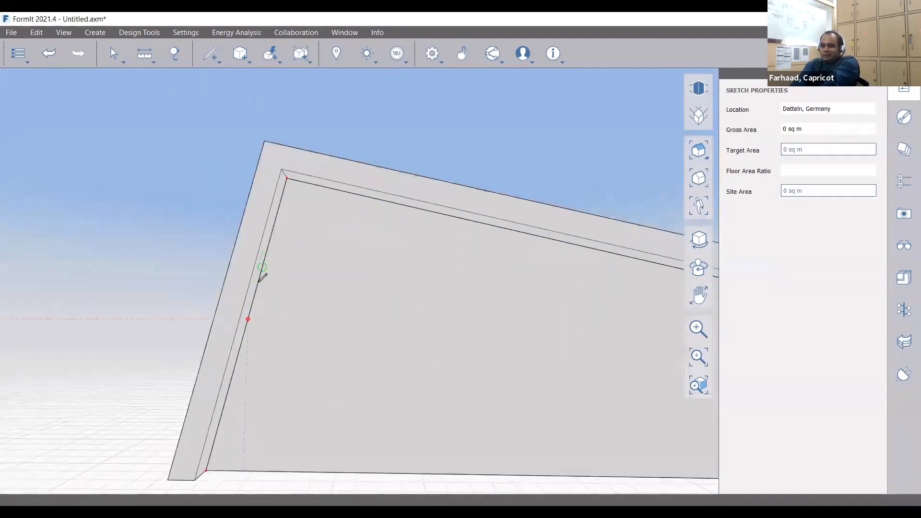
mouse_move(319, 266)
right_mouse_down()
mouse_move(433, 273)
mouse_move(503, 302)
right_mouse_up()
left_click(356, 240)
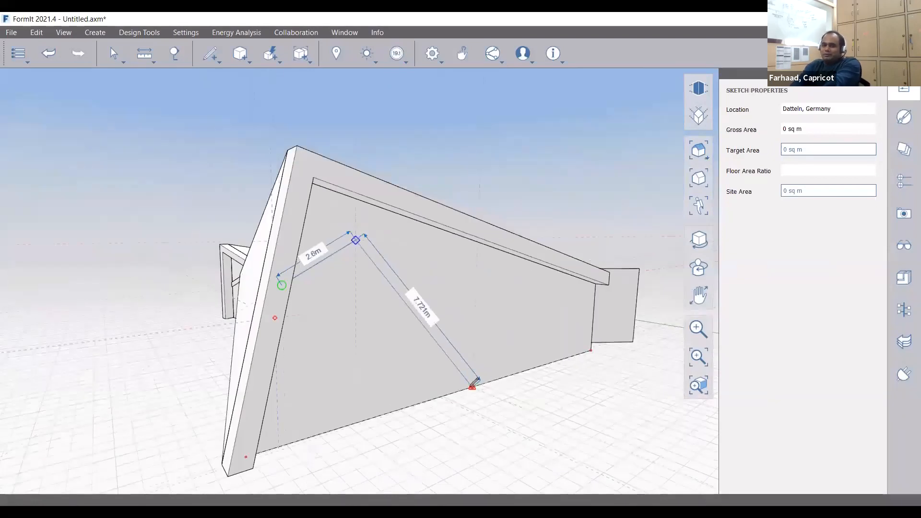
left_click(472, 385)
left_click(474, 333)
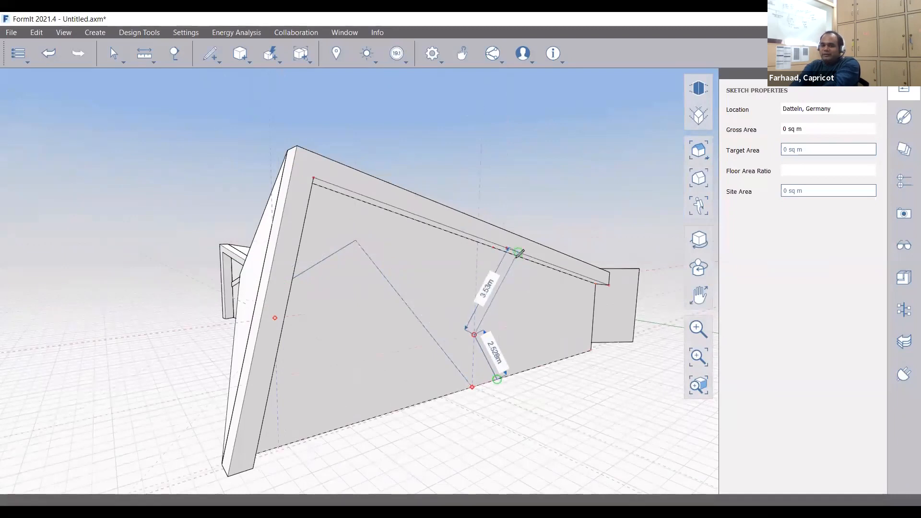
scroll(516, 274, "up", 3)
left_click(462, 266)
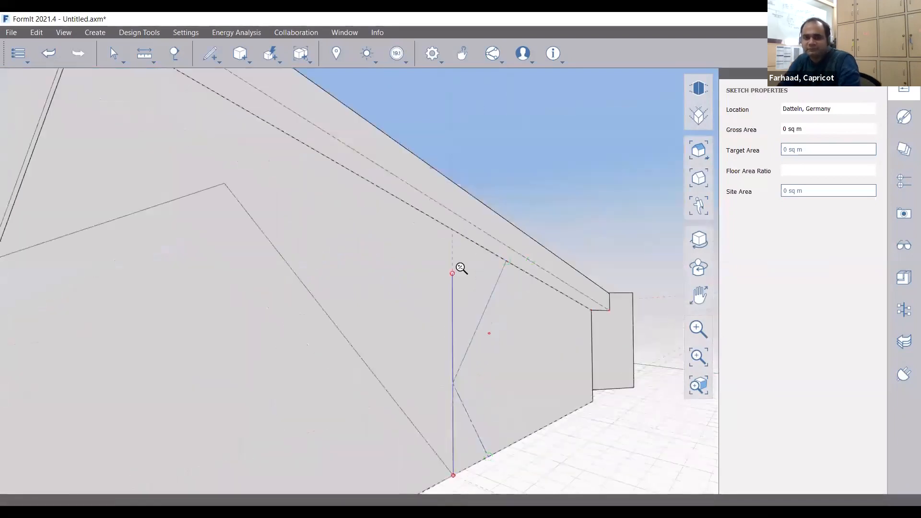
scroll(479, 317, "down", 5)
scroll(454, 302, "down", 2)
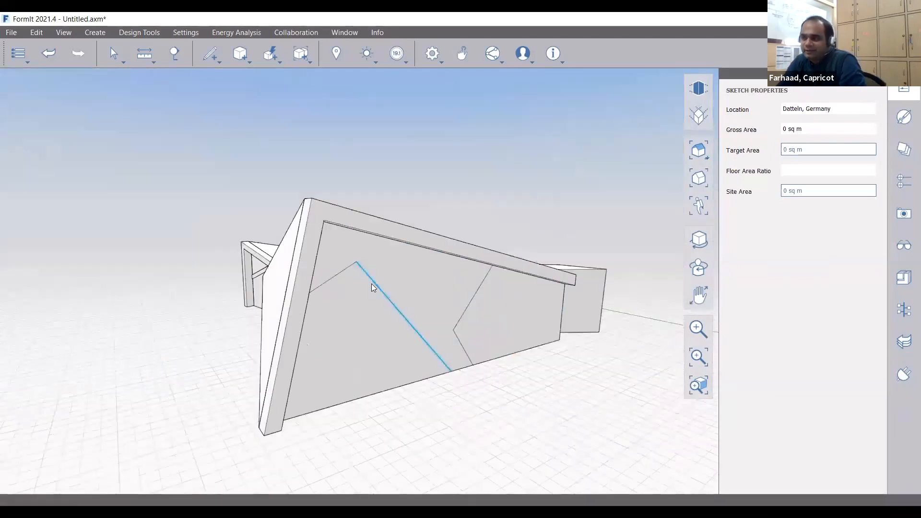
Offset the triangular face's outline by 0.3 and delete the stray left inset line
right_click(367, 292)
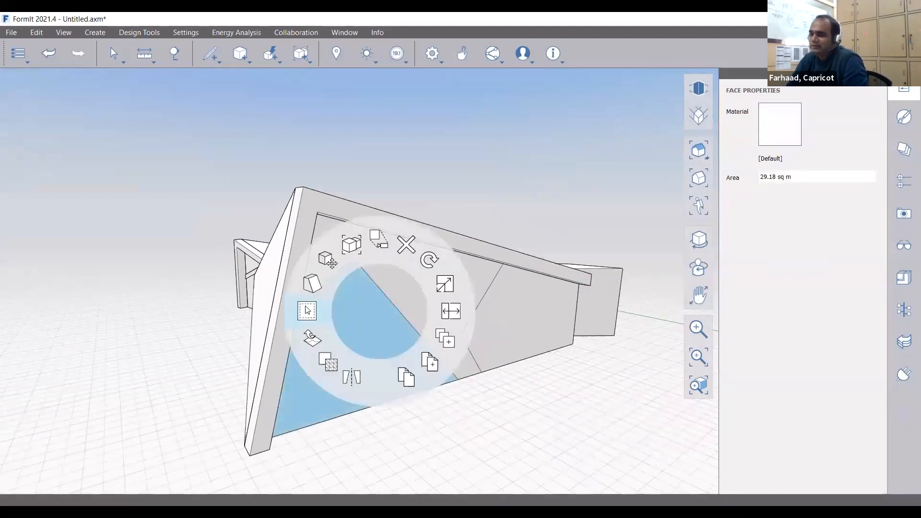
left_click(307, 311)
type(".3")
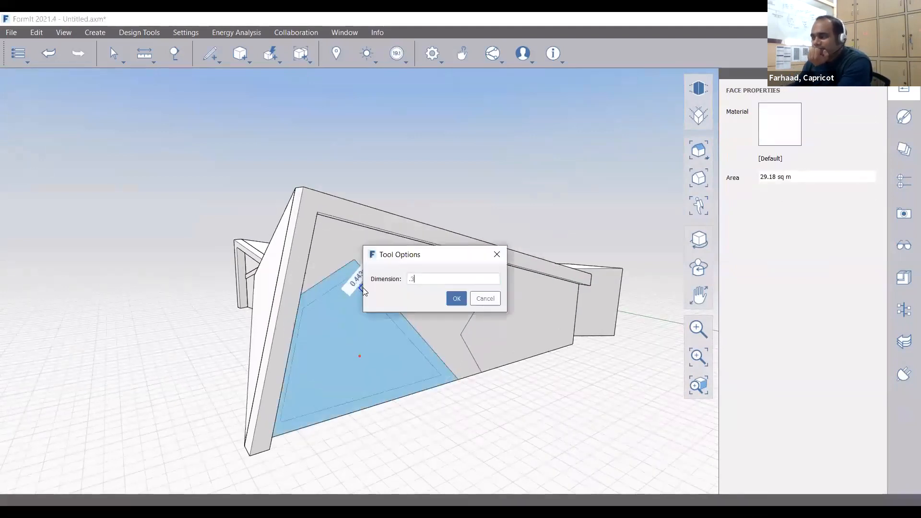
key("Return")
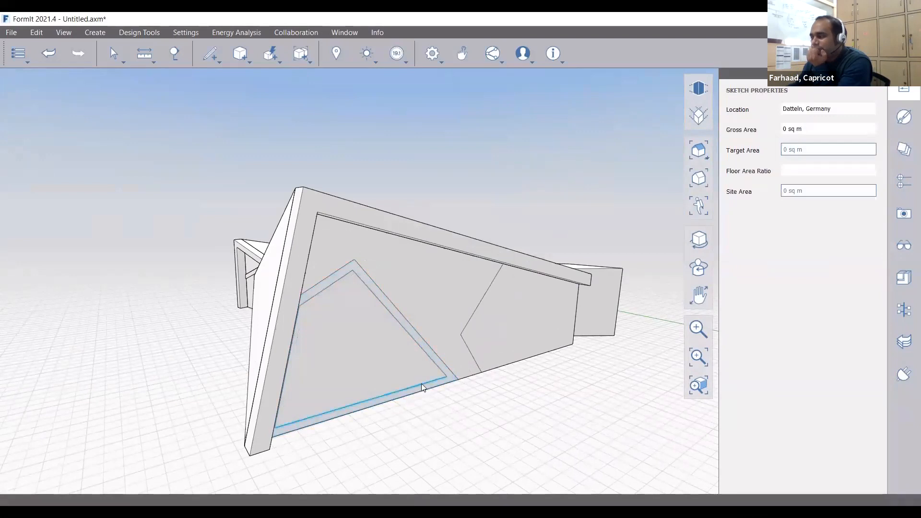
middle_click_drag(434, 390, 216, 297)
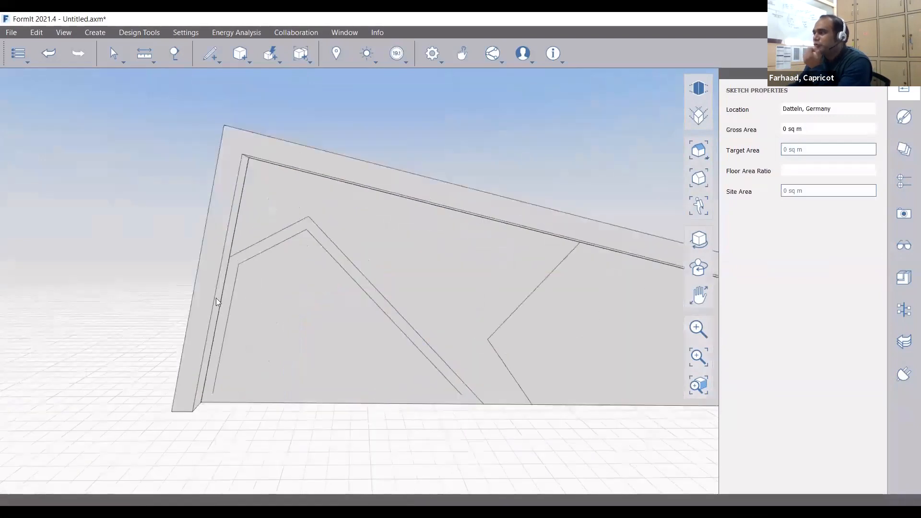
left_click(231, 303)
key("Delete")
Draw the second chevron line splitting the wall face
key("l")
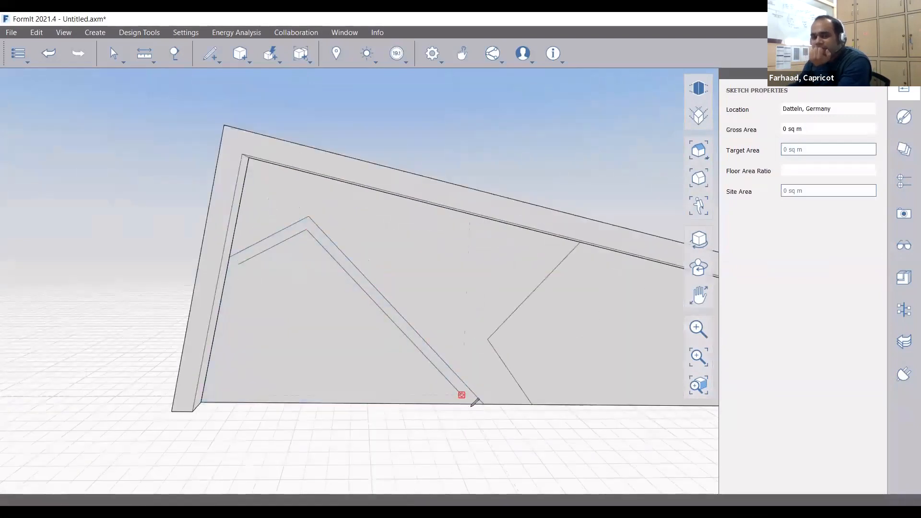
scroll(475, 402, "up", 2)
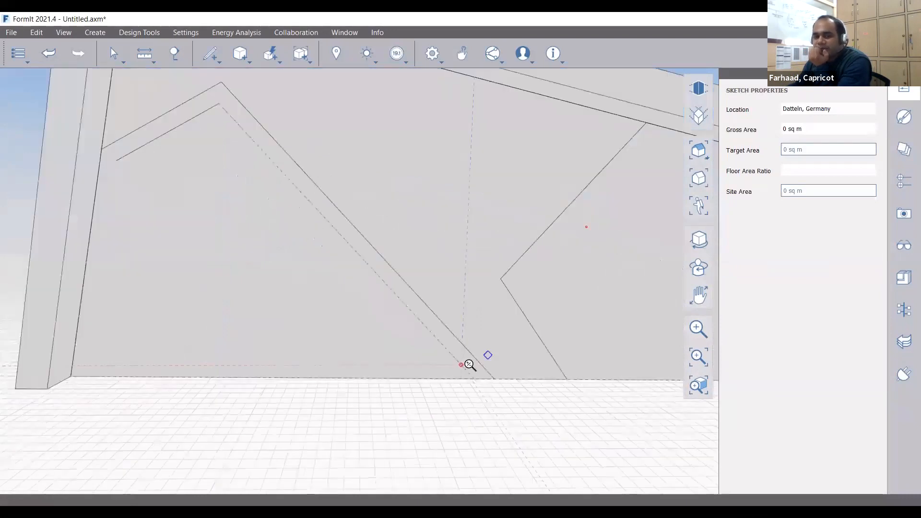
scroll(469, 364, "down", 3)
scroll(216, 218, "up", 3)
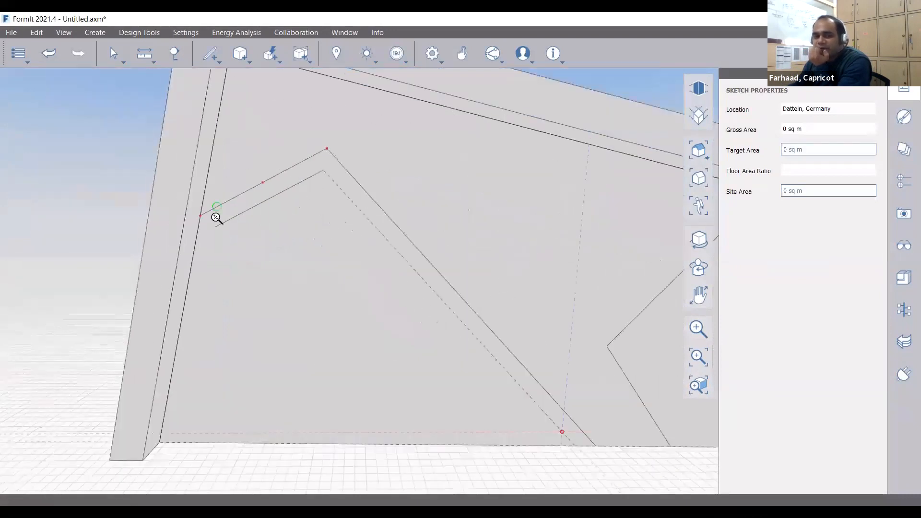
key("Escape")
scroll(386, 252, "up", 3)
scroll(387, 251, "down", 3)
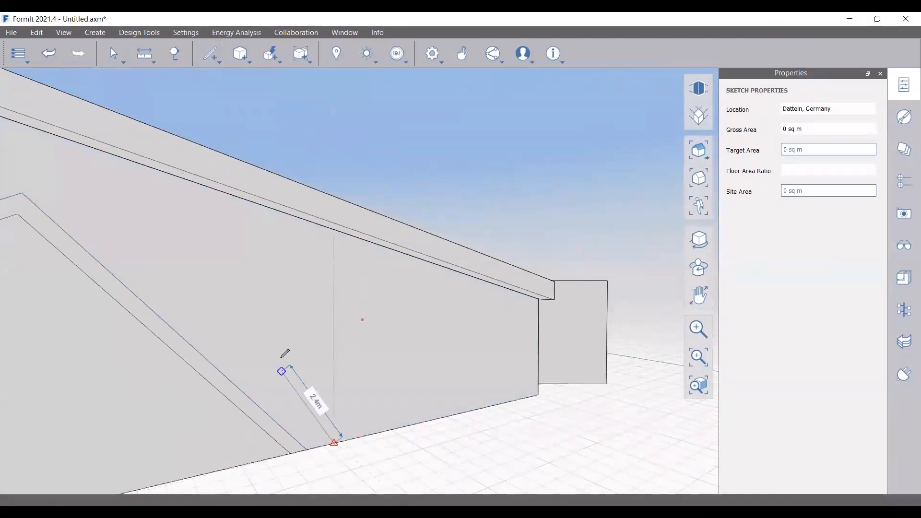
scroll(291, 354, "down", 3)
mouse_move(326, 363)
right_mouse_down()
mouse_move(332, 409)
mouse_move(288, 328)
right_mouse_up()
left_click(284, 332)
left_click(323, 267)
Offset the right-hand face's outline by 0.2 and delete the extra inner edges
left_click(346, 351)
right_click_drag(395, 438, 355, 341)
right_click(363, 359)
left_click(290, 362)
type("0.2")
key("Return")
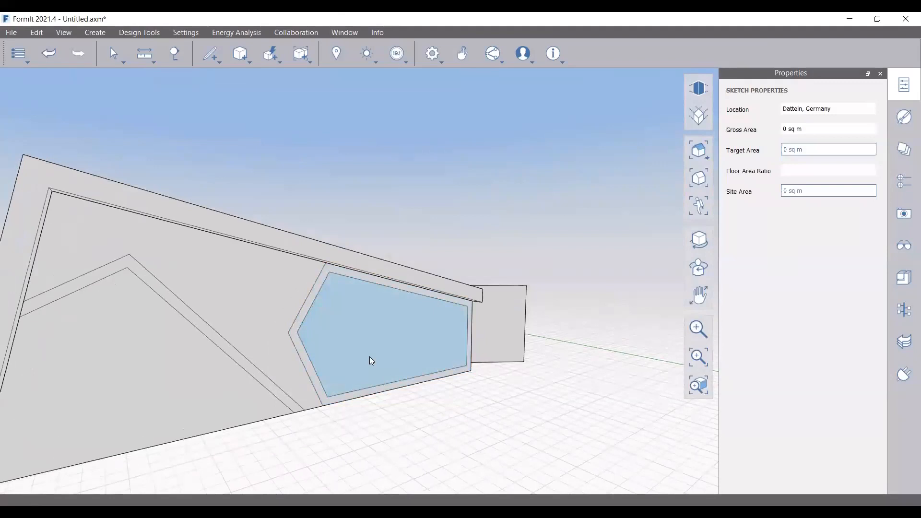
left_click(422, 379)
key("Delete")
Close the chevron strip with short lines at its bottom and top ends
scroll(311, 406, "up", 2)
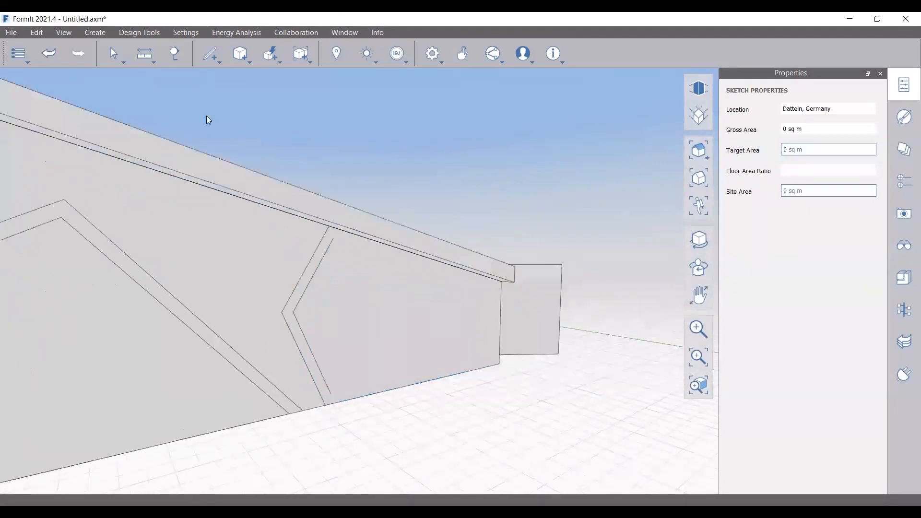
left_click(210, 54)
left_click(333, 392)
scroll(339, 403, "up", 2)
left_click(340, 402)
scroll(327, 321, "down", 2)
left_click(211, 54)
left_click(333, 145)
left_click(341, 131)
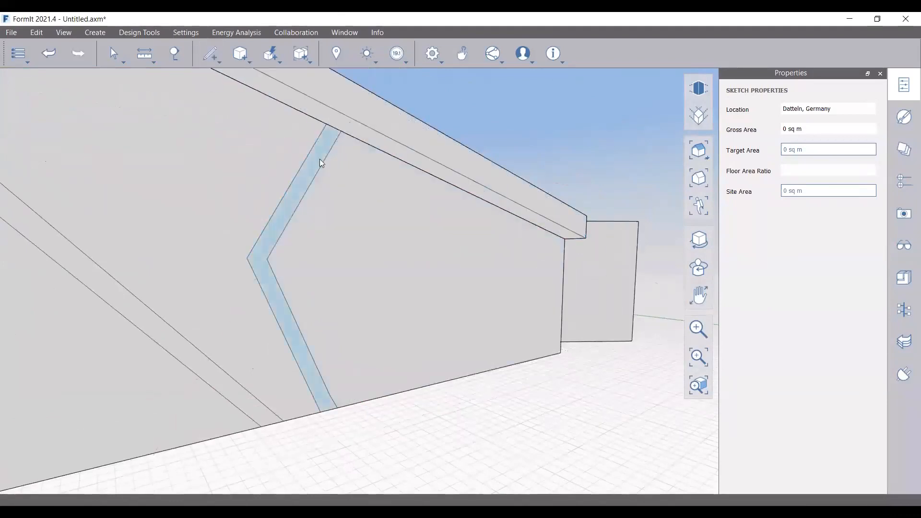
left_click(320, 160)
key("Escape")
scroll(266, 288, "down", 2)
Select both strip faces and group them together as Group 7
left_click(224, 355)
left_click(280, 311, "ctrl")
right_click(280, 311)
left_click(351, 311)
scroll(394, 287, "down", 4)
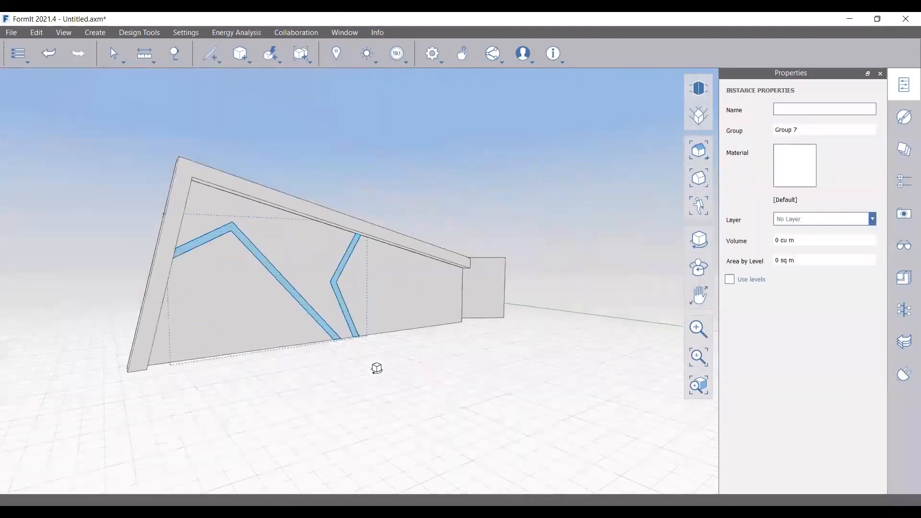
Extrude the left strip face 0.05 inside the strips group, then undo the overly long result
right_click_drag(376, 368, 380, 389)
key("Escape")
scroll(221, 243, "up", 2)
double_click(220, 244)
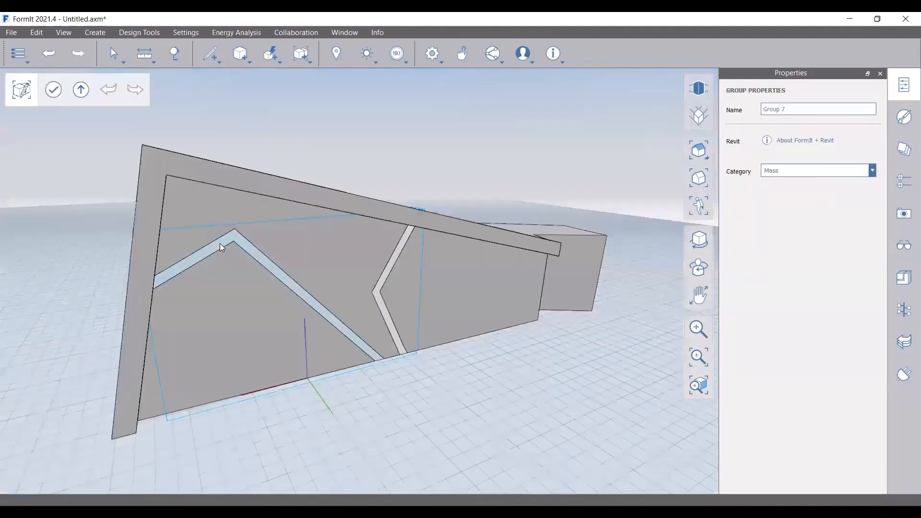
left_click(220, 243)
left_click(219, 243)
type(".05")
key("Return")
scroll(496, 334, "down", 3)
right_click_drag(448, 346, 489, 302)
scroll(486, 307, "down", 3)
key("ctrl+z")
scroll(385, 282, "up", 4)
Re-extrude the strip face, delete the leftover face and close the strips group
left_click(389, 277)
scroll(427, 276, "down", 2)
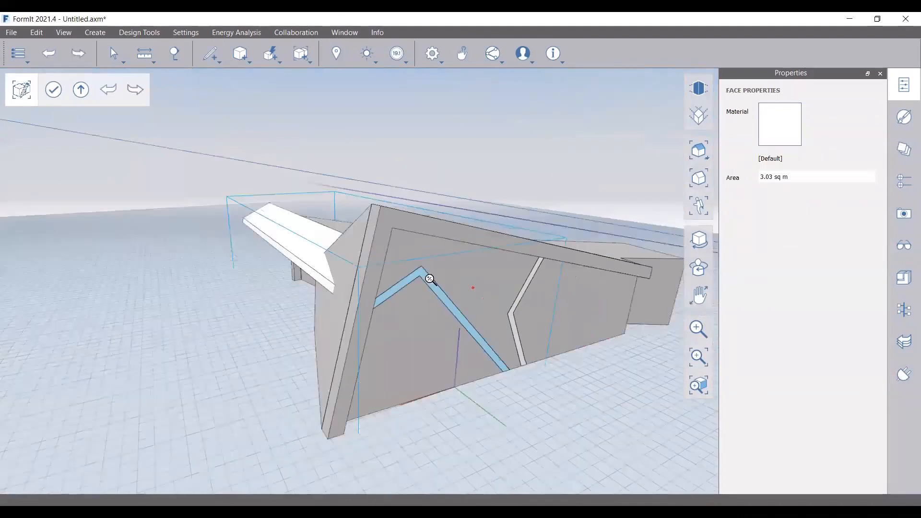
scroll(429, 278, "down", 1)
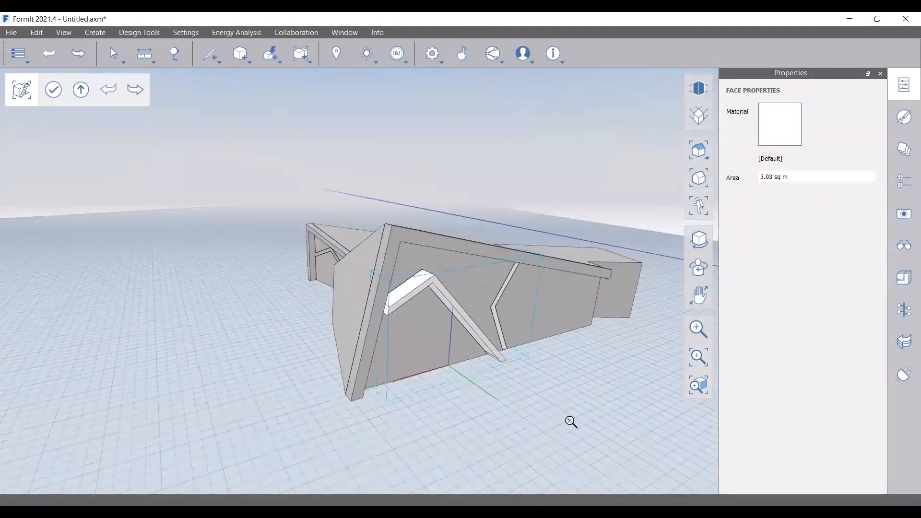
scroll(557, 415, "up", 2)
left_click(564, 419)
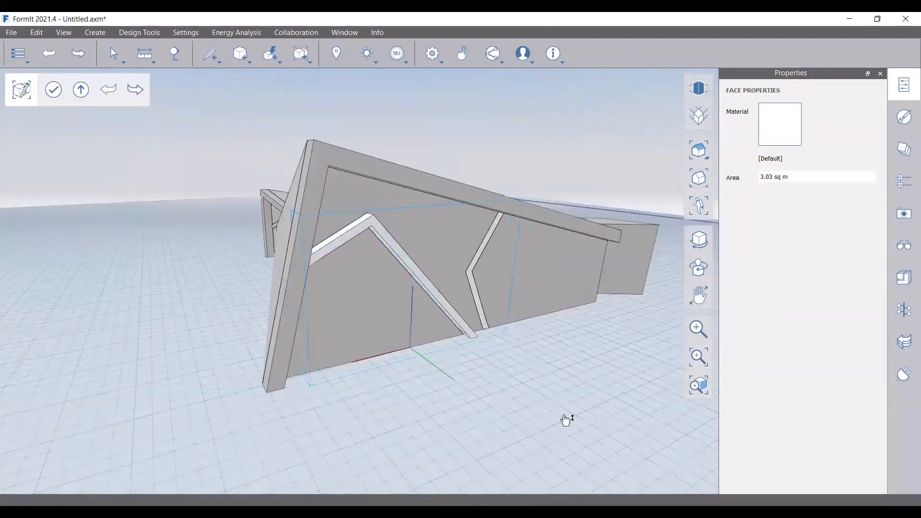
middle_click_drag(382, 327, 501, 416)
key("Delete")
scroll(421, 254, "up", 1)
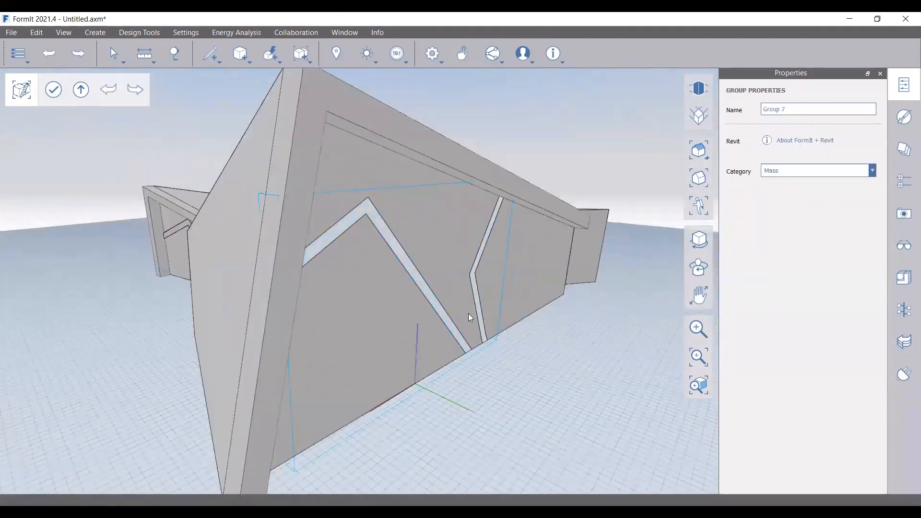
key("Escape")
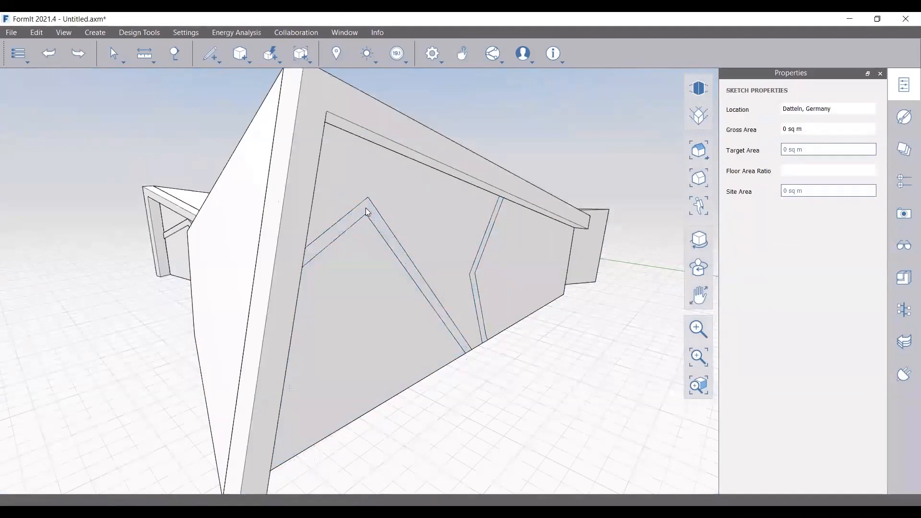
Group the chevron strip and push its front face back into a thin band
left_click(366, 210)
right_click(370, 211)
left_click(381, 212)
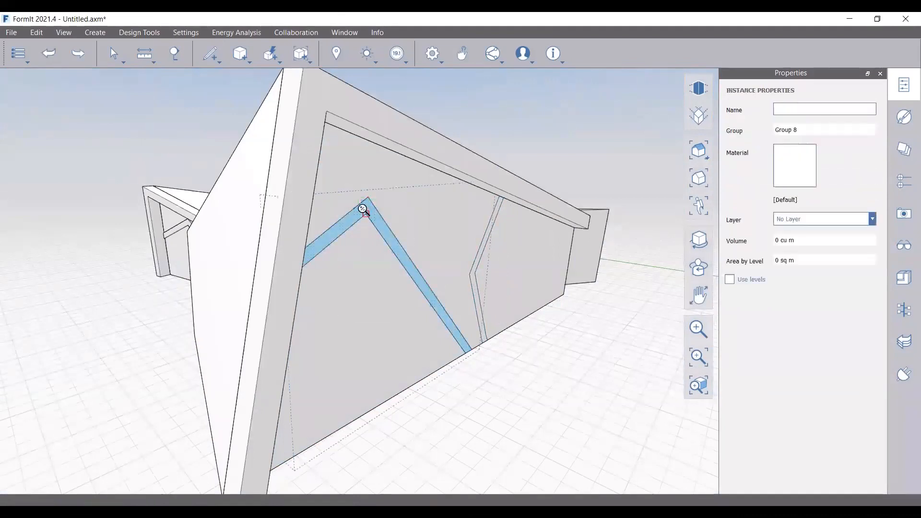
double_click(365, 210)
left_click(378, 229)
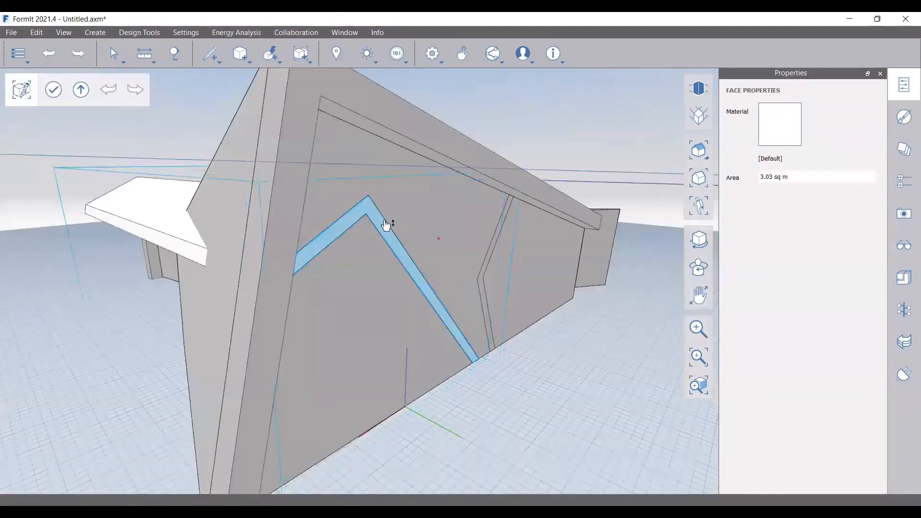
middle_click_drag(395, 225, 616, 322)
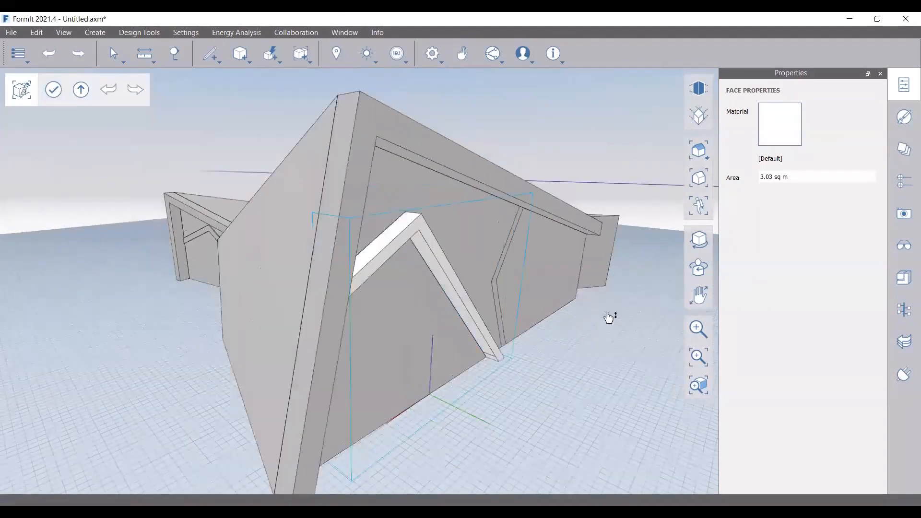
scroll(495, 360, "up", 3)
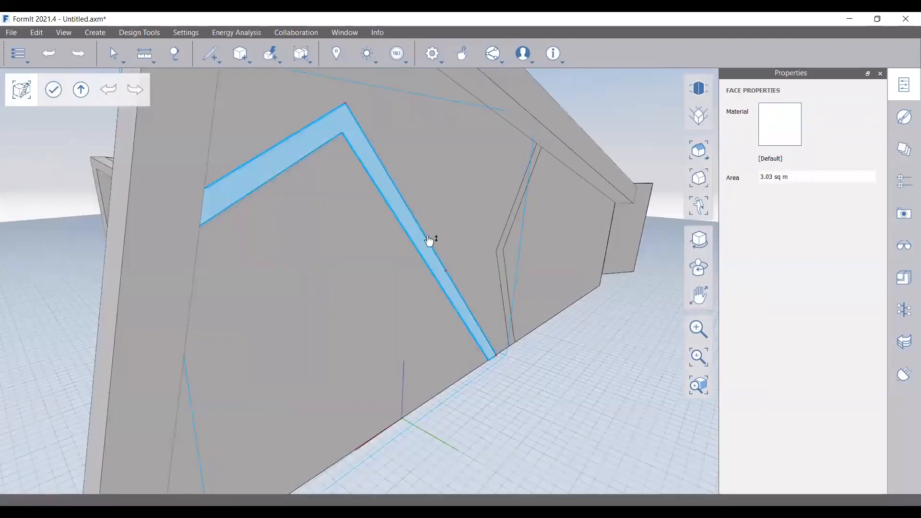
scroll(561, 348, "down", 5)
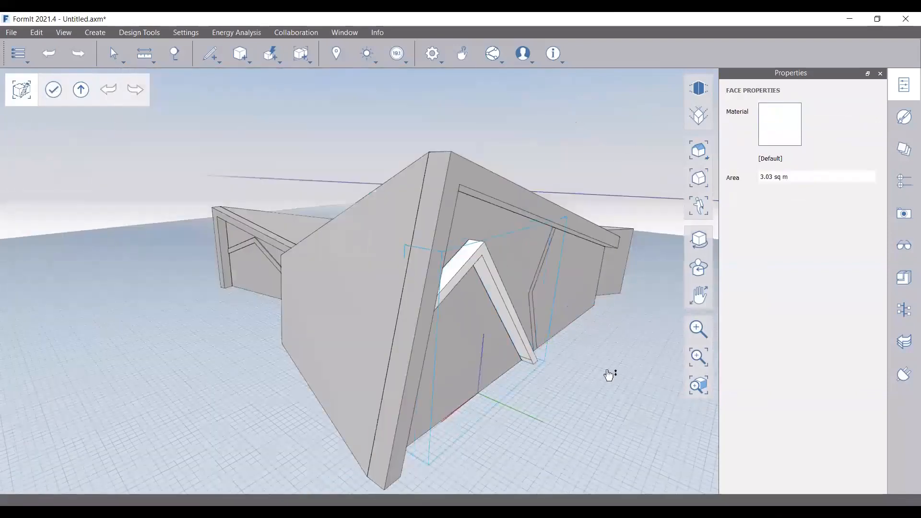
scroll(478, 240, "up", 4)
left_click_drag(485, 253, 463, 247)
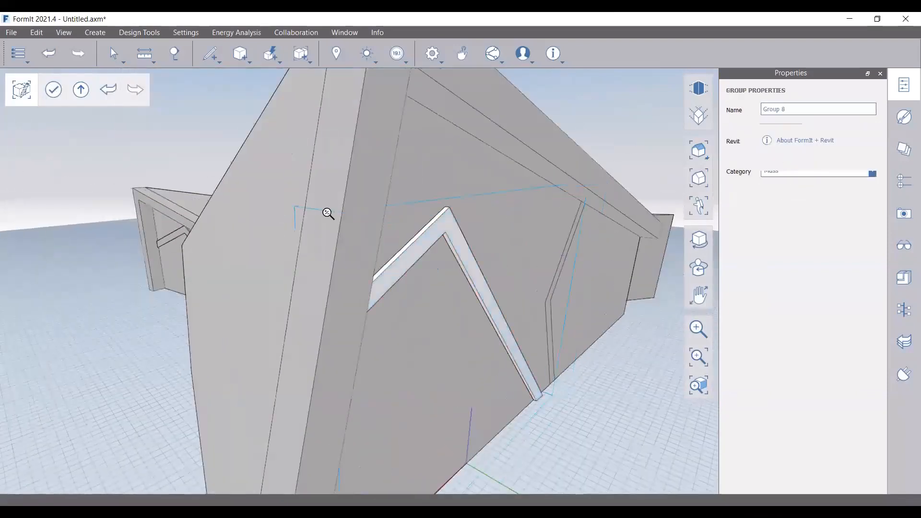
scroll(327, 211, "down", 2)
scroll(538, 309, "up", 5)
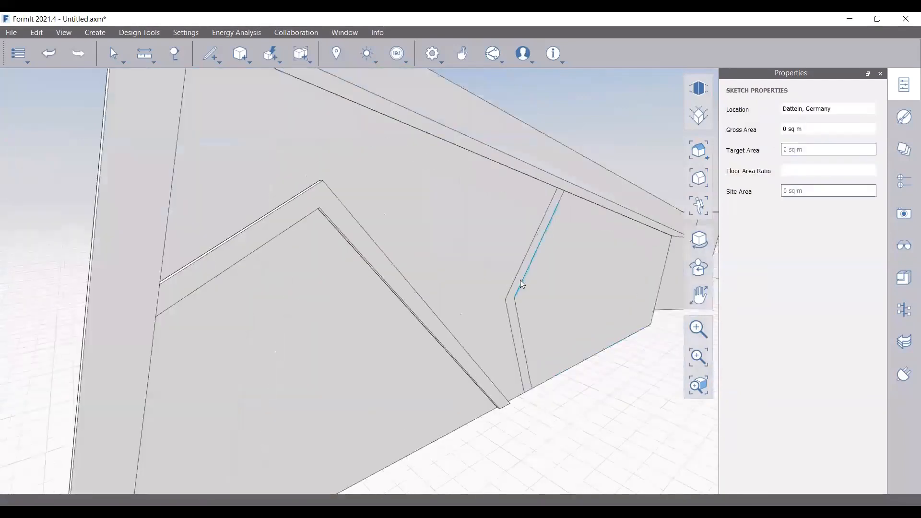
Group the zigzag strip, set its front face to a thin depth, and exit the group
right_click(514, 317)
left_click(499, 271)
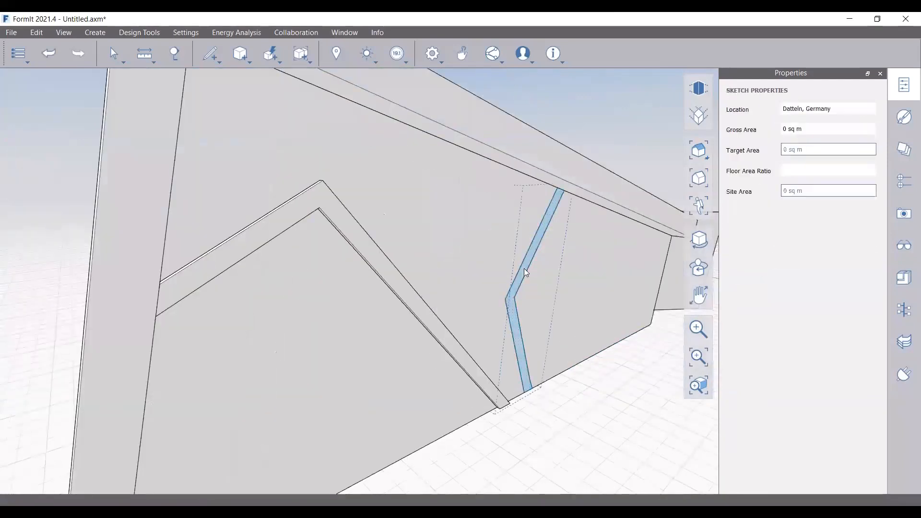
double_click(527, 272)
left_click(516, 313)
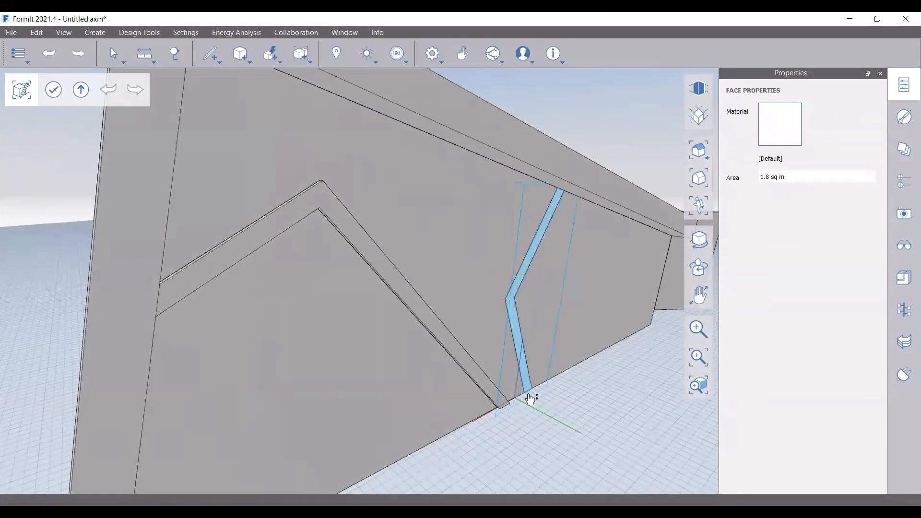
scroll(603, 408, "down", 3)
scroll(483, 383, "up", 6)
left_click(481, 379)
double_click(396, 244)
scroll(395, 243, "down", 6)
mouse_move(396, 243)
right_mouse_down()
mouse_move(461, 250)
mouse_move(507, 300)
mouse_move(499, 319)
mouse_move(501, 307)
right_mouse_up()
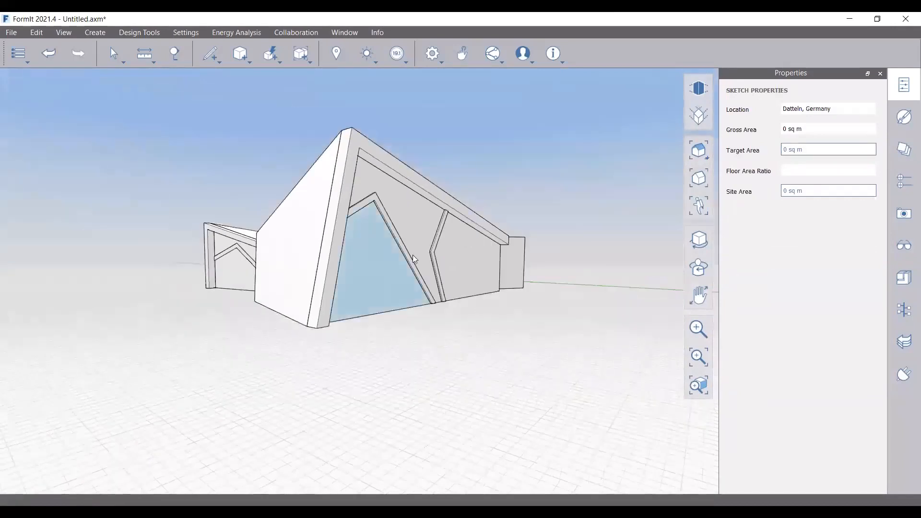
scroll(499, 226, "up", 3)
right_click_drag(499, 226, 504, 247)
scroll(567, 323, "down", 3)
right_click_drag(568, 322, 405, 251)
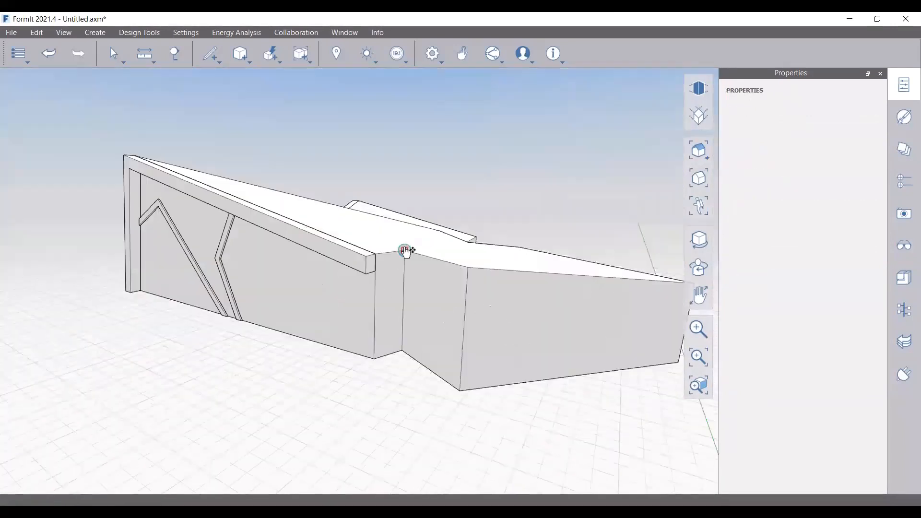
key("Escape")
right_click_drag(440, 378, 619, 312)
scroll(474, 316, "down", 4)
right_click_drag(301, 367, 415, 341)
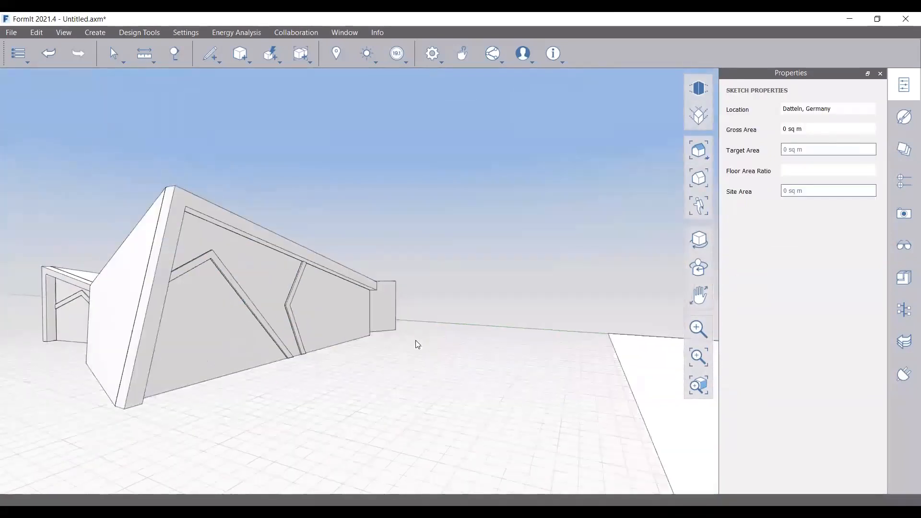
scroll(298, 304, "up", 3)
right_click_drag(373, 386, 229, 379)
scroll(316, 307, "up", 1)
left_click(210, 48)
left_click(210, 80)
scroll(304, 296, "up", 3)
left_click(313, 298)
scroll(357, 312, "down", 2)
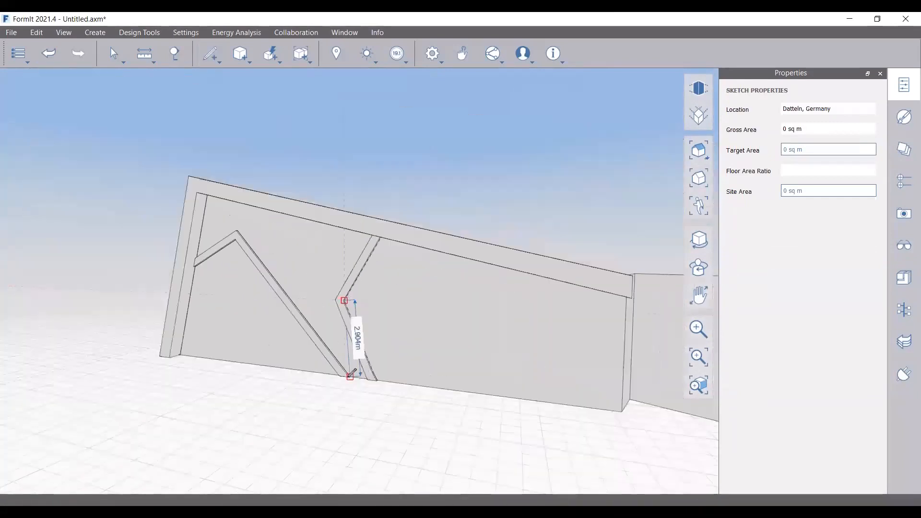
right_click_drag(629, 320, 461, 312)
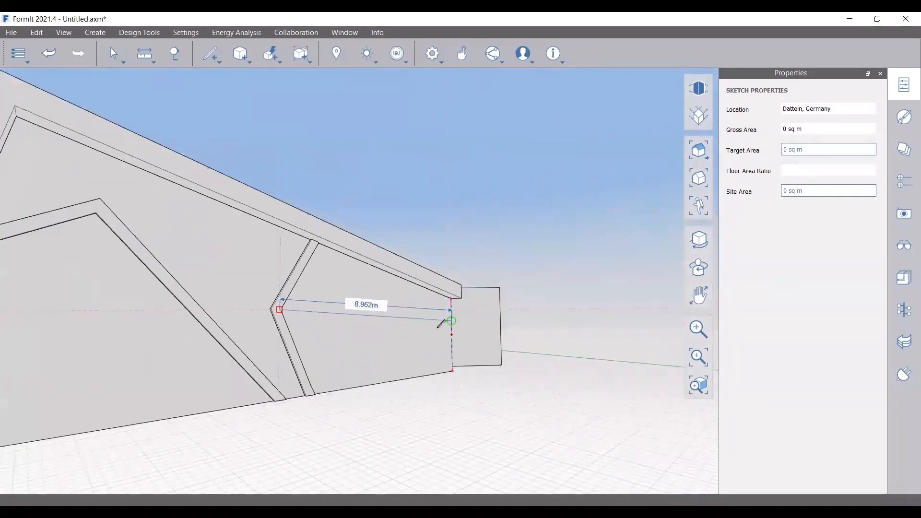
right_click_drag(437, 327, 406, 343)
key("Escape")
left_click(405, 343)
key("Escape")
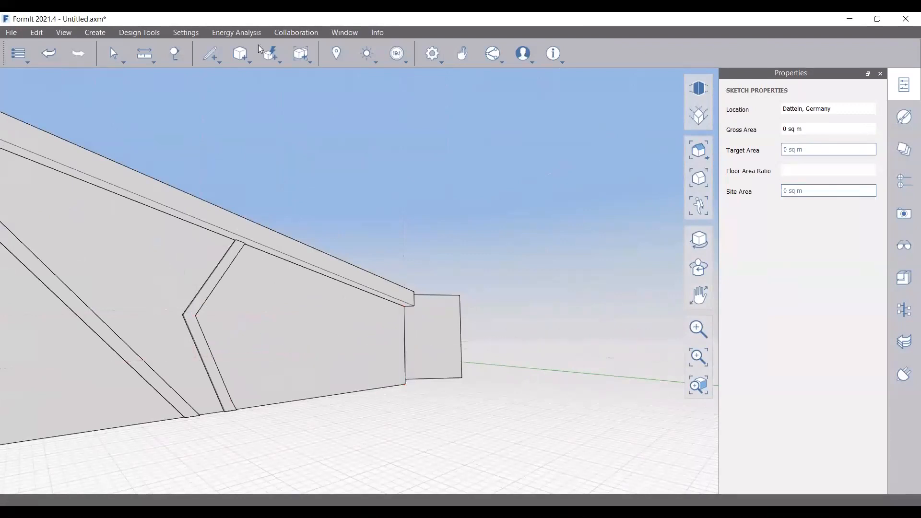
left_click(405, 383)
right_click_drag(404, 311, 331, 391)
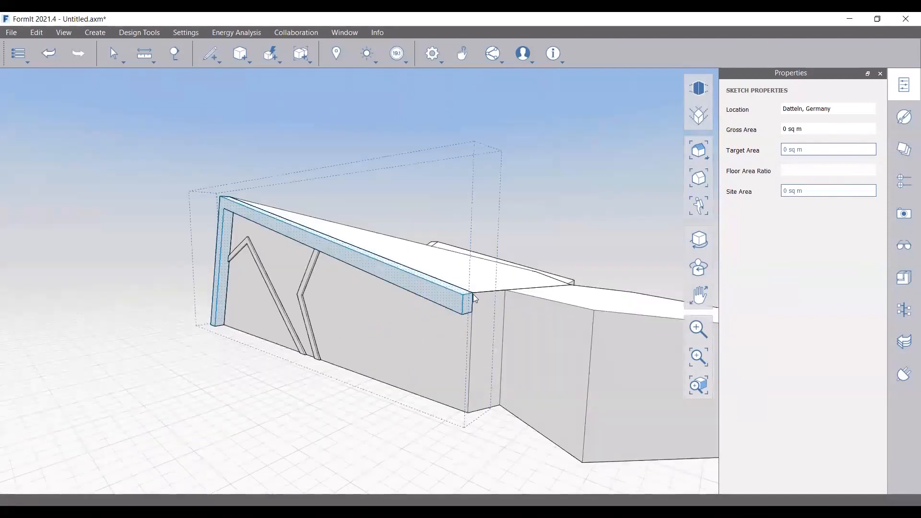
right_click_drag(475, 295, 417, 341)
right_click(408, 330)
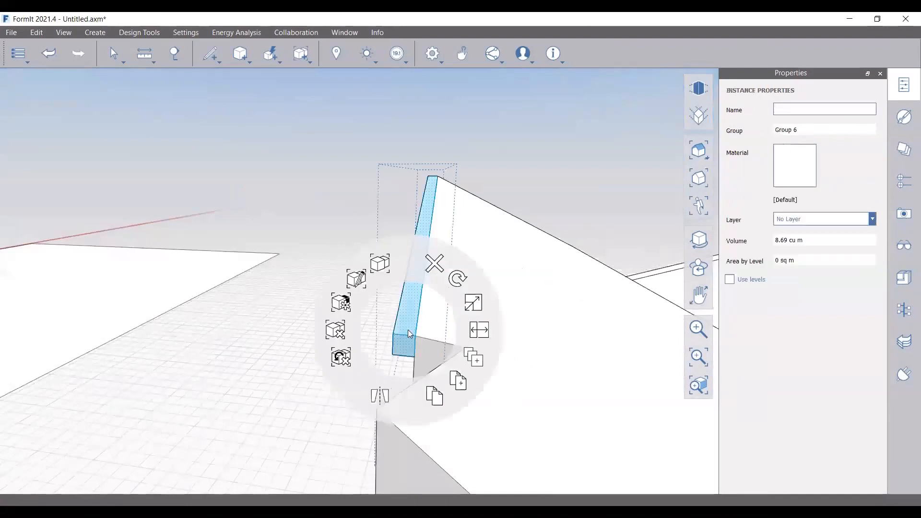
left_click(304, 274)
left_click_drag(414, 336, 263, 318)
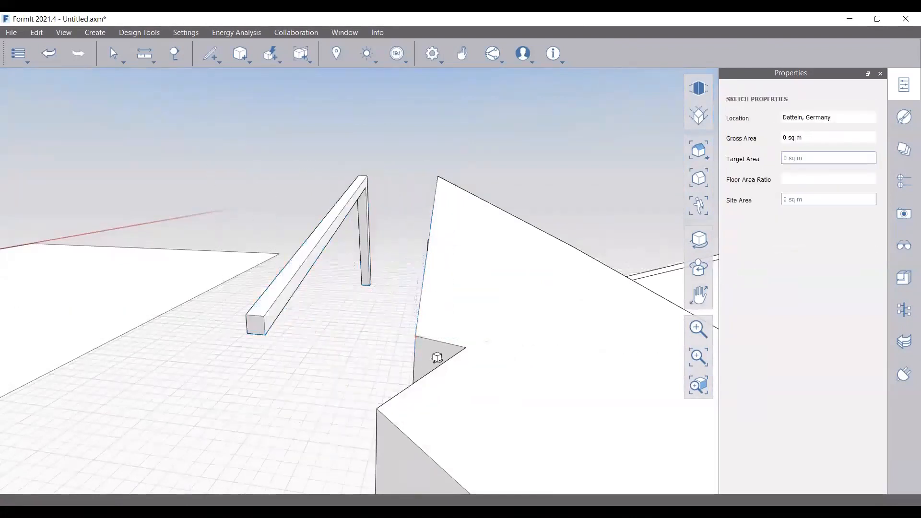
right_click_drag(437, 357, 281, 124)
left_click_drag(280, 124, 280, 109)
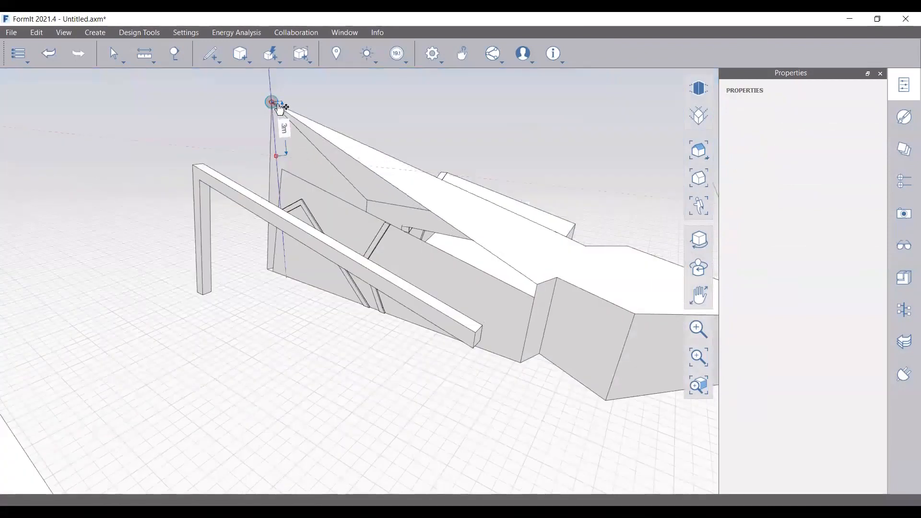
right_click_drag(280, 110, 450, 269)
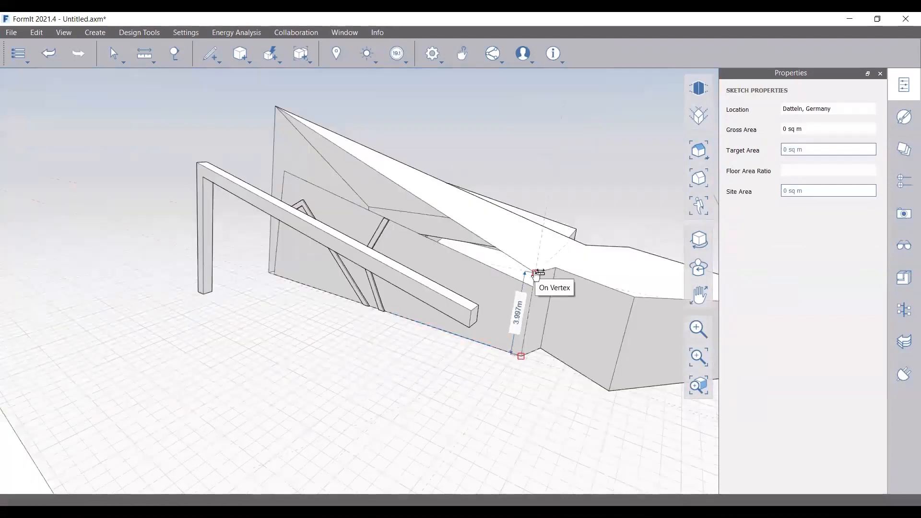
left_click(535, 273)
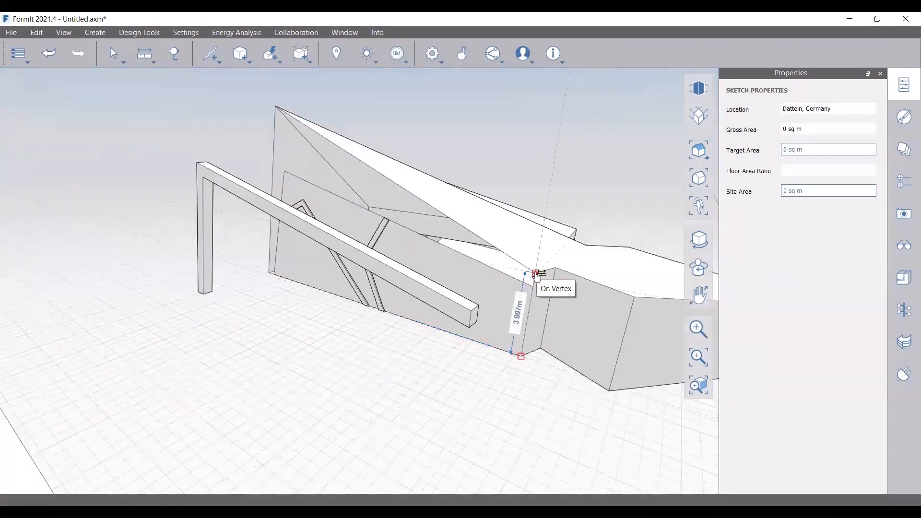
key("Escape")
right_click_drag(398, 319, 441, 320)
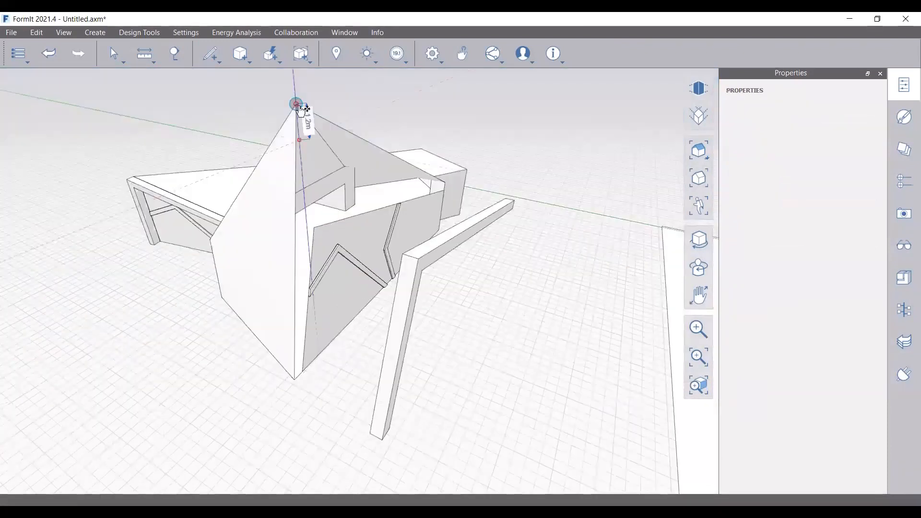
key("Escape")
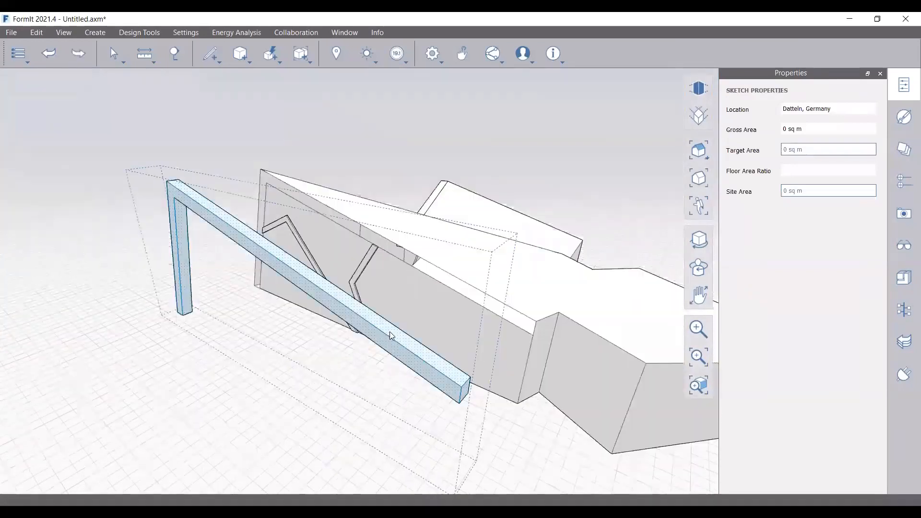
middle_click_drag(390, 332, 345, 379)
scroll(339, 384, "down", 3)
middle_click_drag(269, 403, 303, 380)
scroll(345, 313, "up", 3)
Draw a horizontal line across the wall below the zigzag frame
scroll(288, 376, "up", 3)
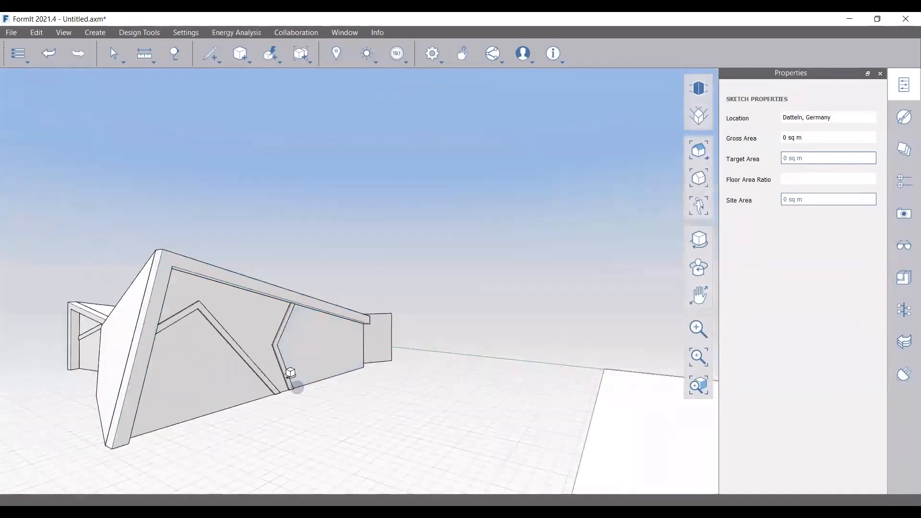
left_click(211, 54)
left_click(212, 77)
scroll(382, 350, "up", 4)
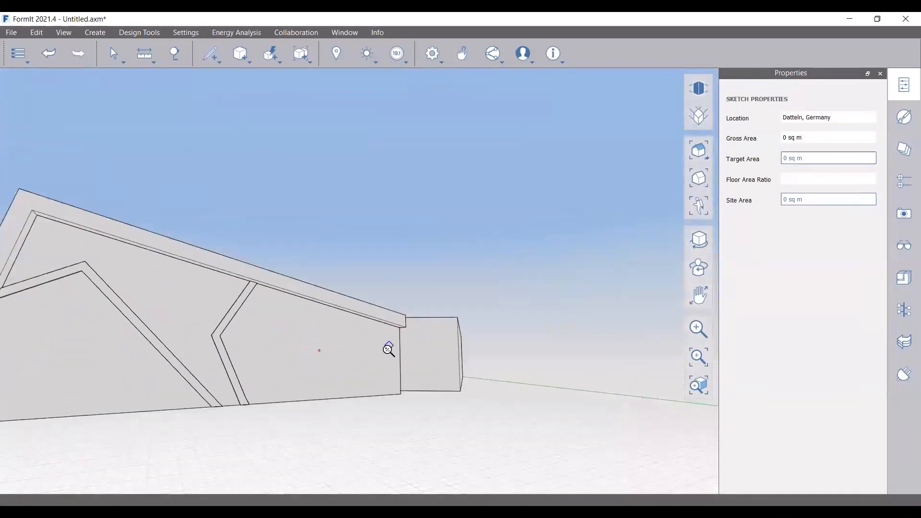
scroll(386, 350, "up", 2)
middle_click_drag(216, 366, 189, 371)
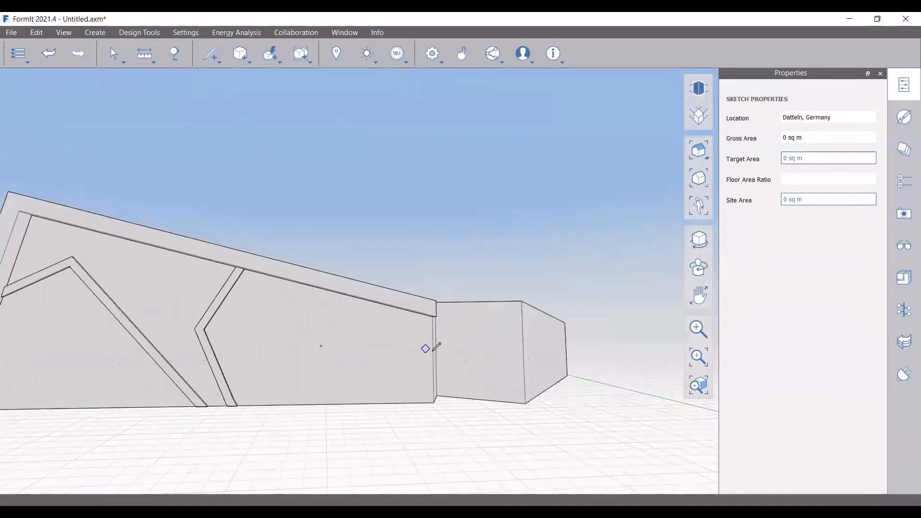
middle_click_drag(144, 356, 117, 361)
scroll(302, 304, "up", 4)
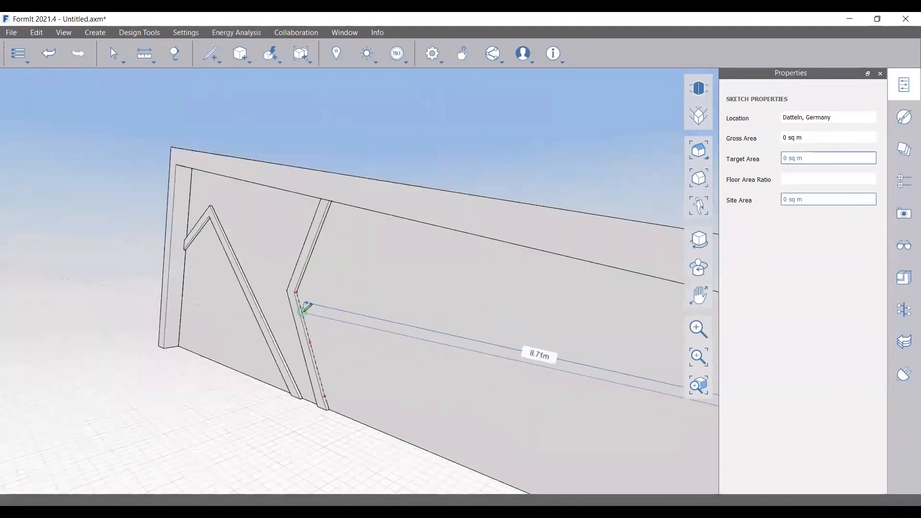
mouse_move(299, 291)
middle_mouse_down()
mouse_move(374, 350)
mouse_move(492, 326)
middle_mouse_up()
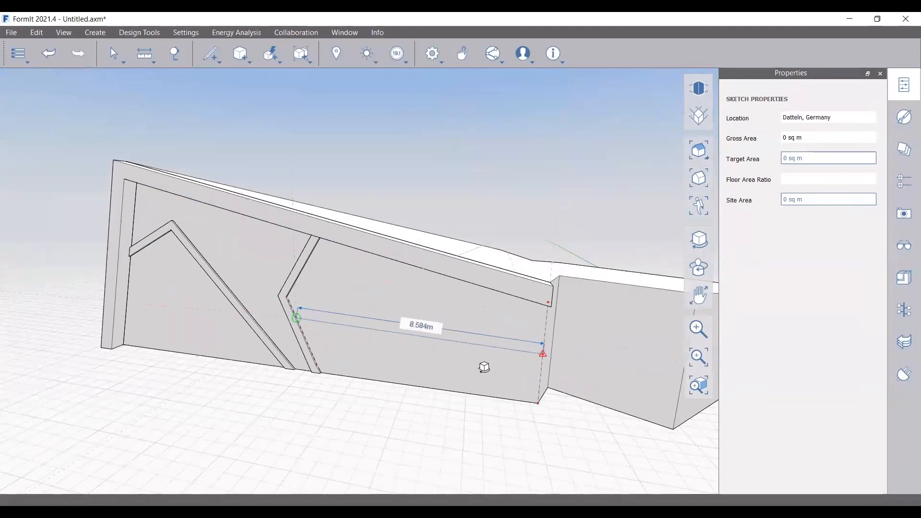
scroll(370, 312, "up", 5)
scroll(363, 289, "down", 1)
key("Escape")
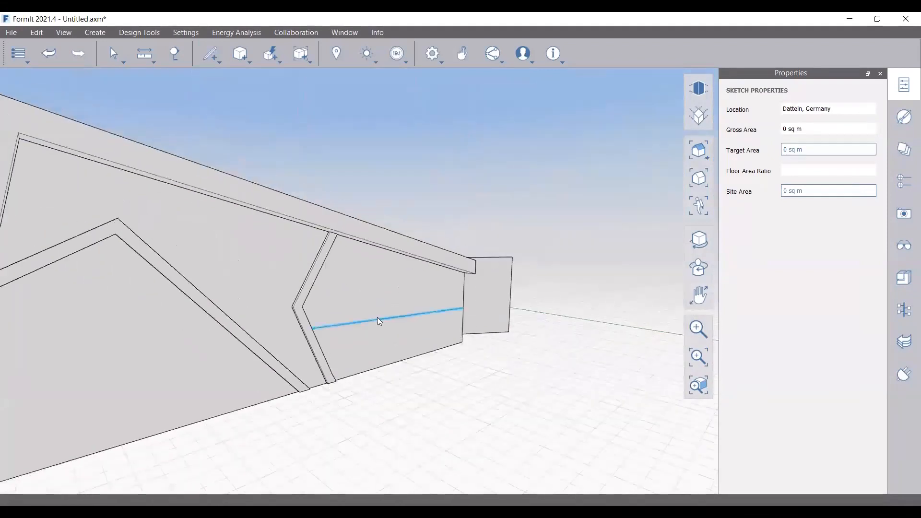
Move the 8.584 m line 0.15 up the wall, undoing a stray short segment
left_click(377, 318)
scroll(400, 329, "up", 2)
key("Escape")
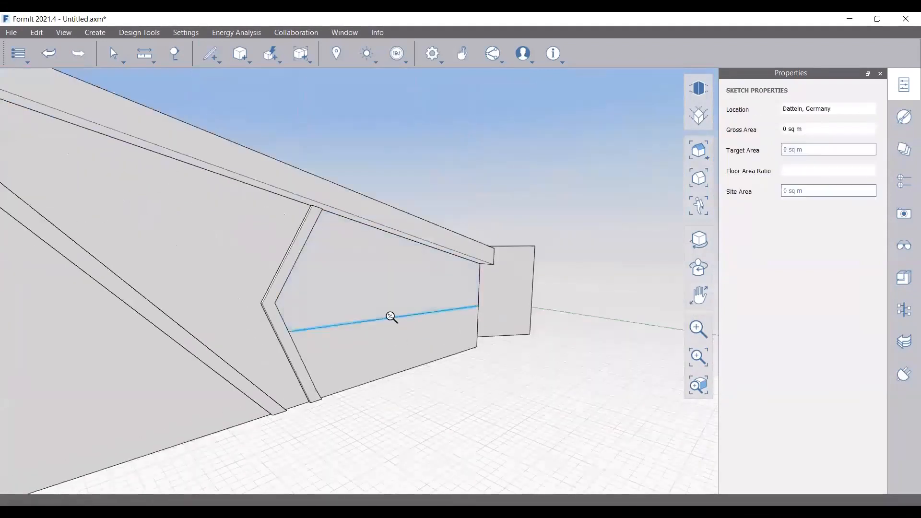
scroll(391, 317, "up", 1)
left_click(407, 318)
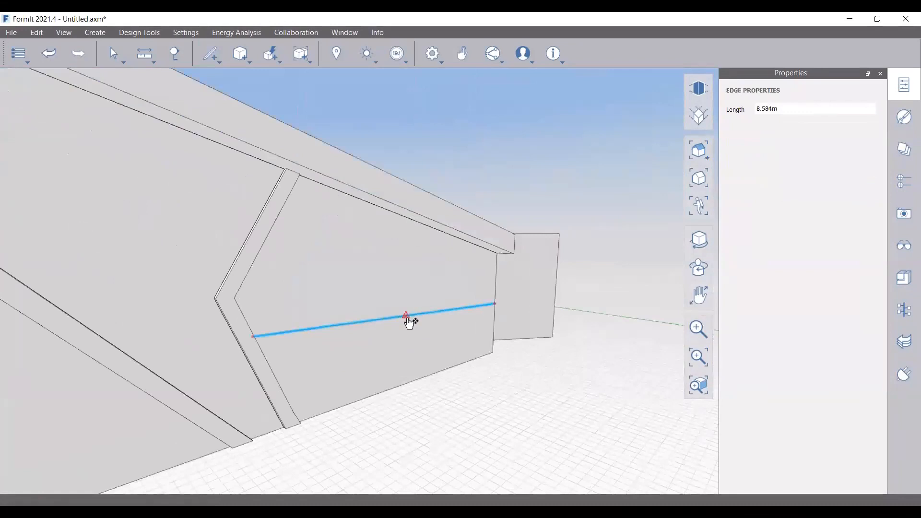
left_click_drag(408, 321, 404, 305)
type(".15")
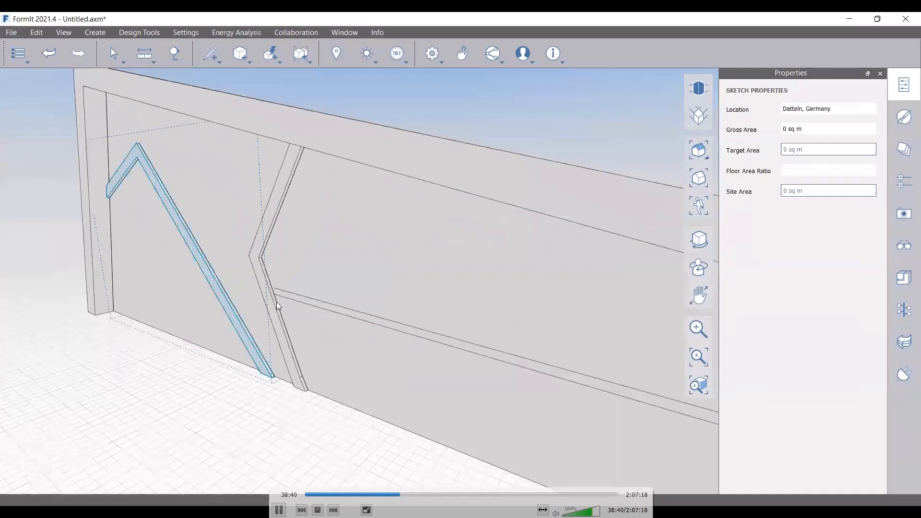
left_click(276, 301)
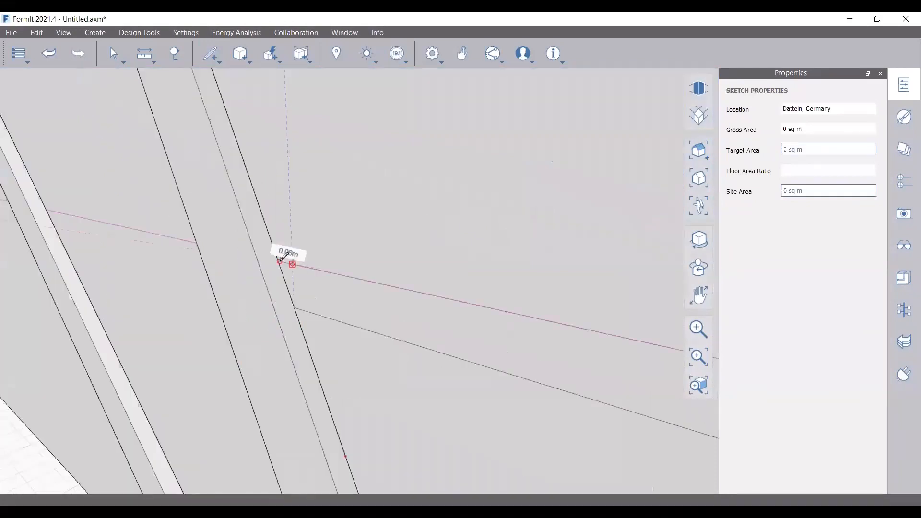
scroll(279, 261, "up", 4)
left_click(278, 261)
key("Escape")
key("ctrl+z")
Pull the thin wall strip outward to form the ledge slab
left_click(214, 57)
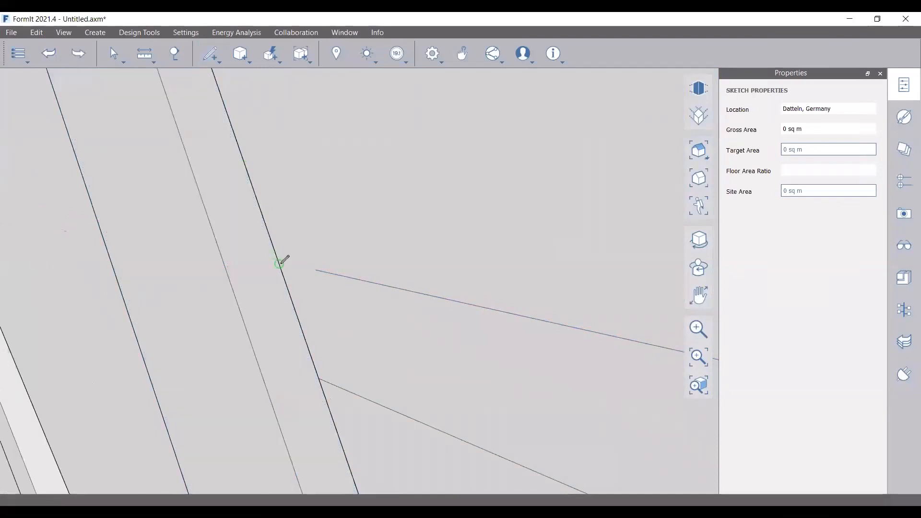
scroll(347, 258, "down", 3)
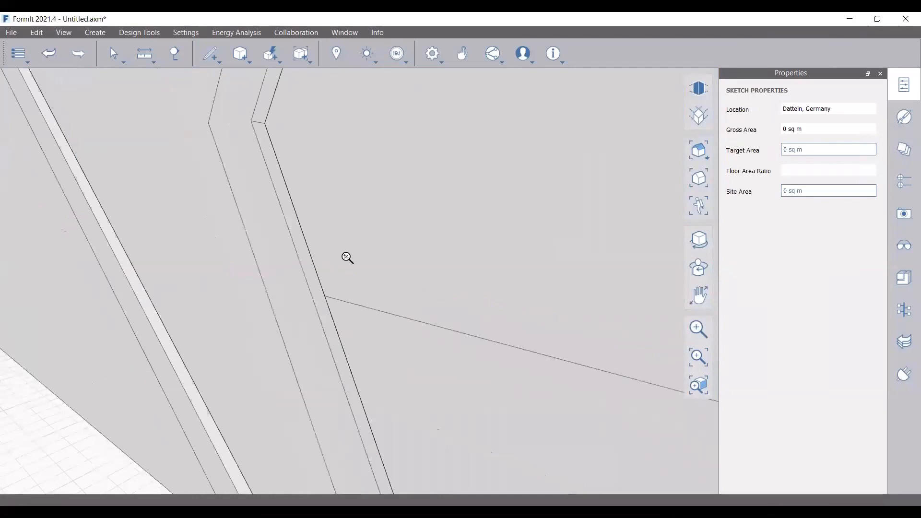
scroll(193, 251, "down", 3)
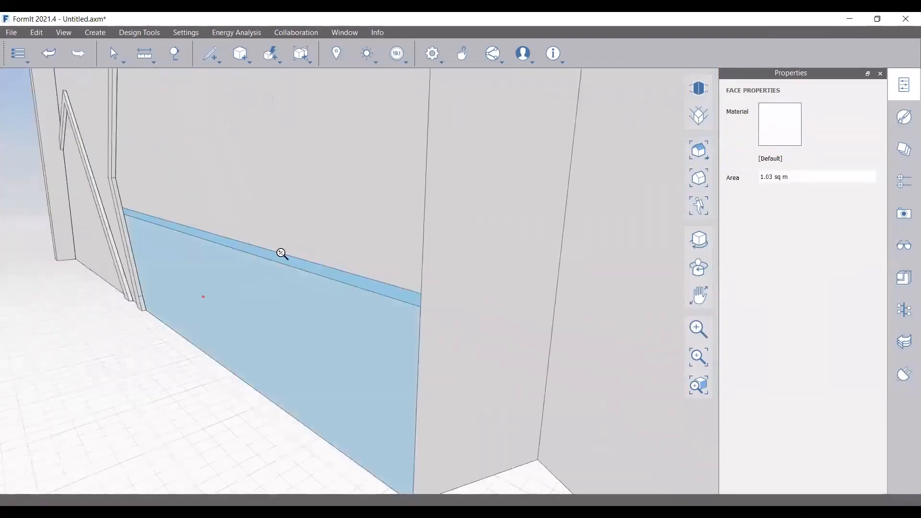
scroll(282, 254, "up", 2)
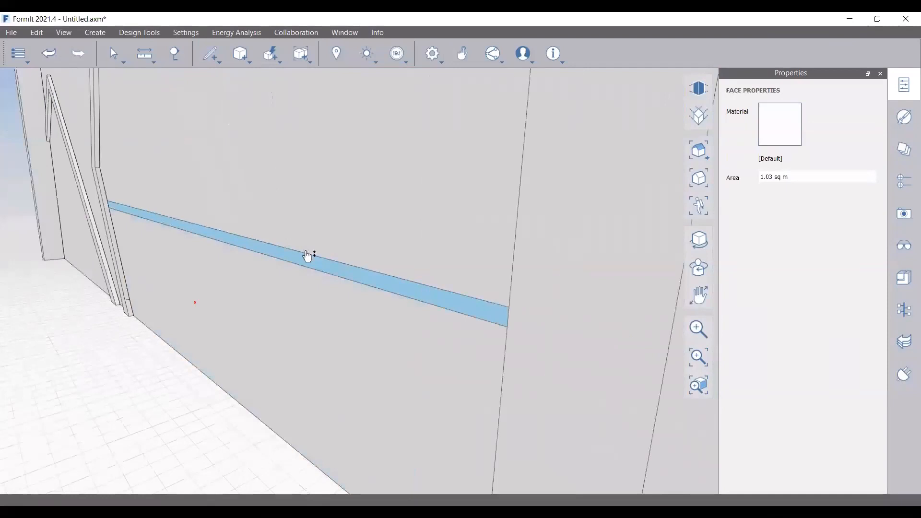
left_click_drag(307, 256, 341, 294)
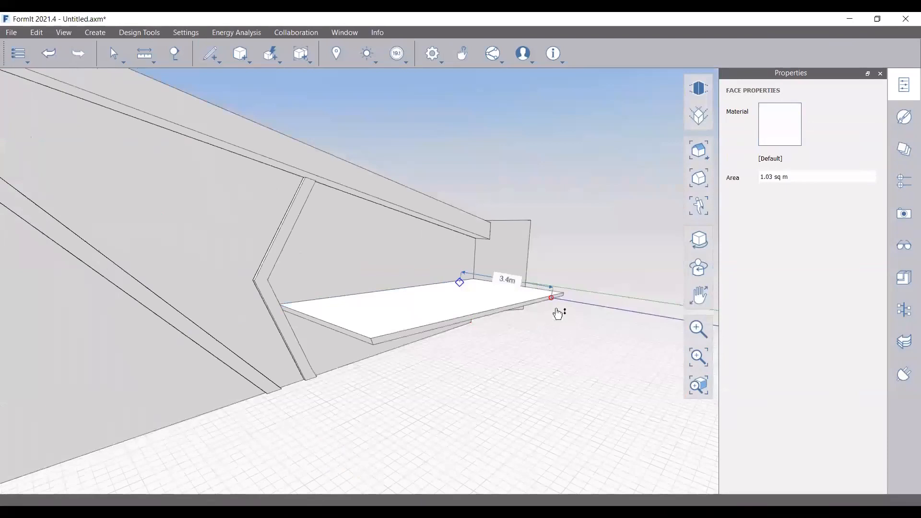
Confirm the ledge slab's depth and inspect its front edge
left_click(558, 314)
scroll(485, 304, "down", 5)
scroll(268, 278, "up", 2)
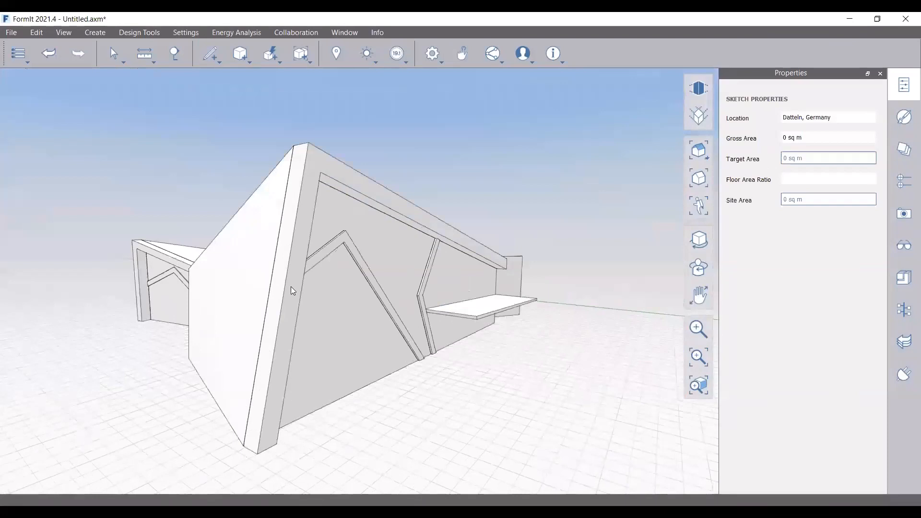
right_click_drag(290, 286, 281, 292)
scroll(482, 302, "up", 1)
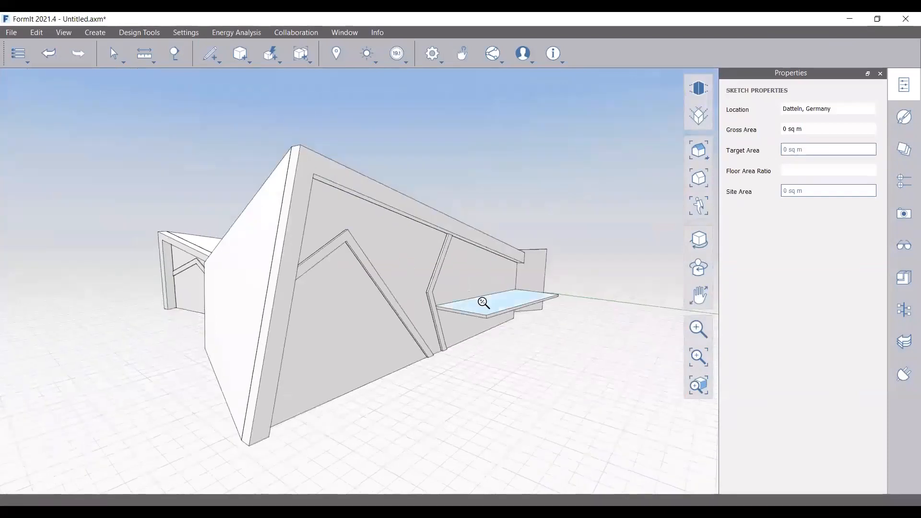
scroll(483, 303, "up", 3)
left_click(512, 311)
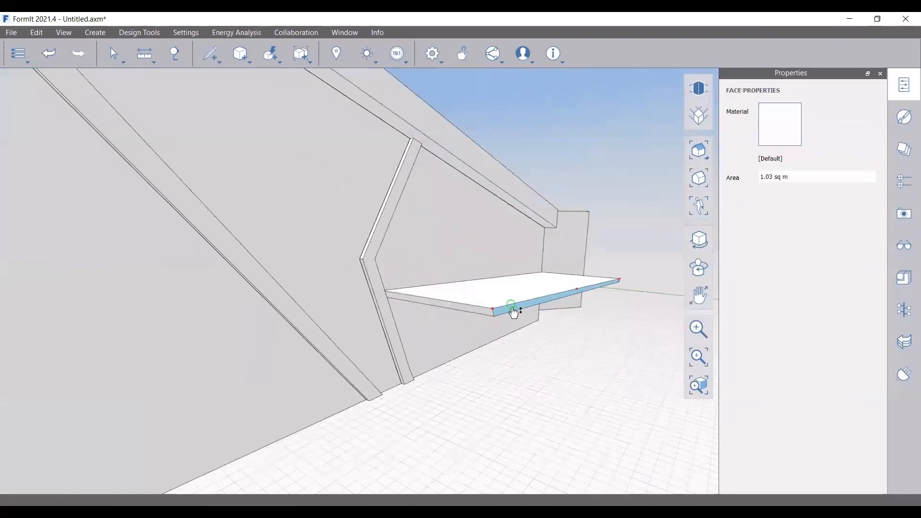
left_click(480, 347)
scroll(480, 348, "down", 3)
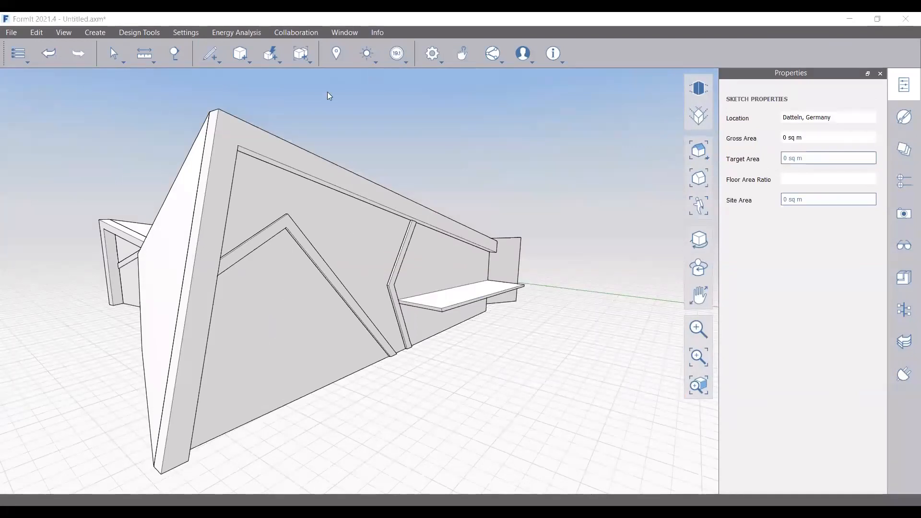
Draw an 8.65 m line along the ledge ending at its outer corner
left_click(211, 53)
left_click(217, 83)
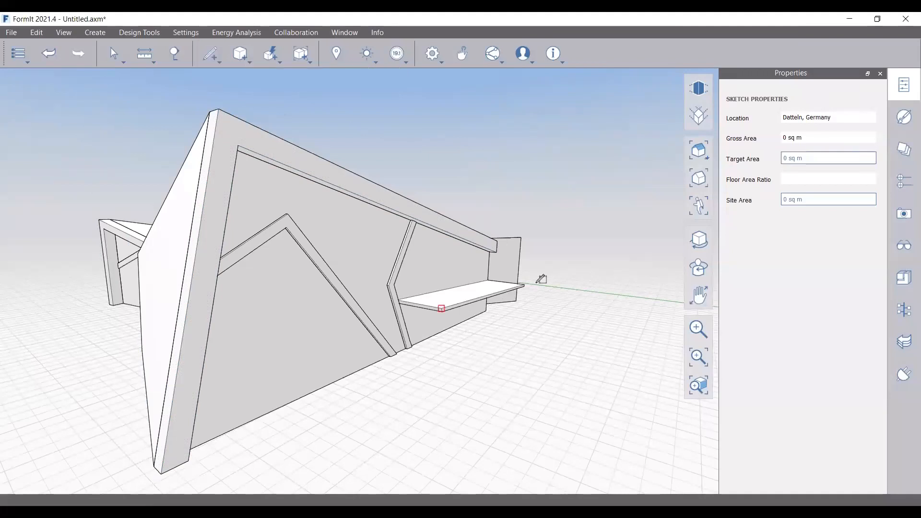
middle_click_drag(519, 282, 490, 302)
scroll(490, 302, "up", 2)
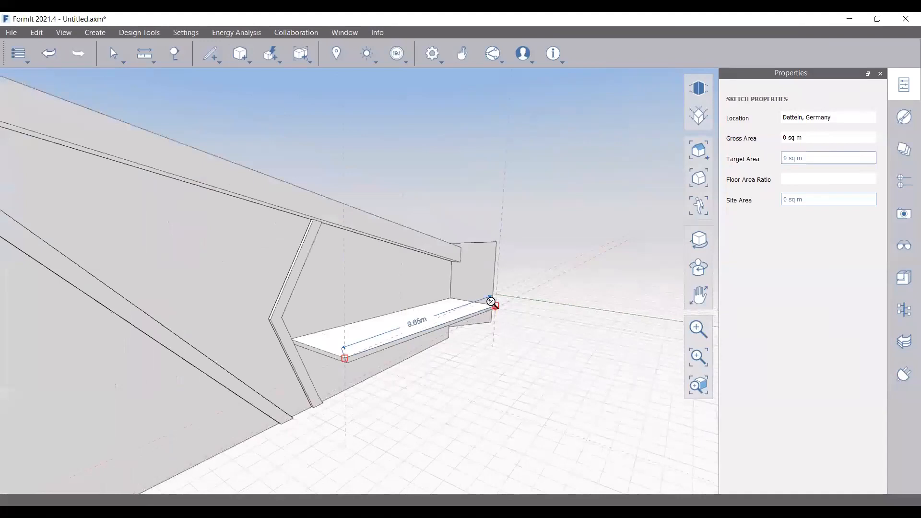
left_click(491, 301)
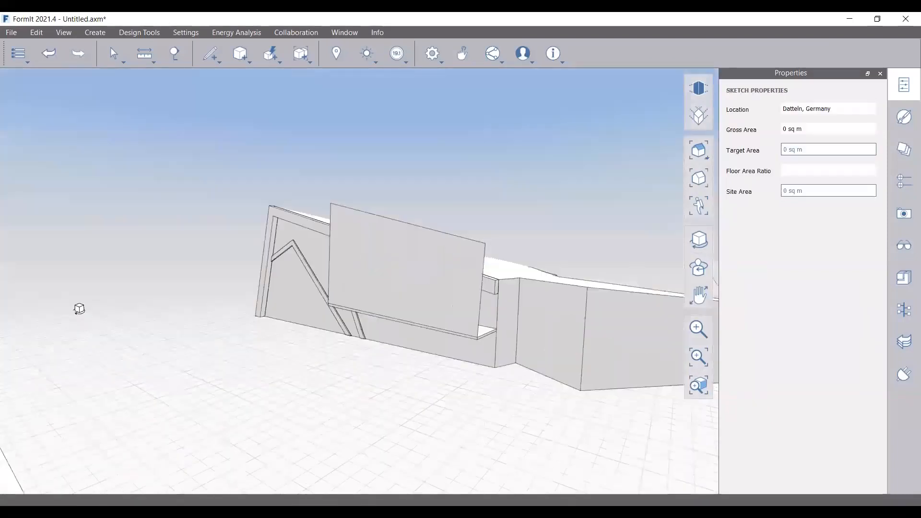
Orbit around the building to inspect the framed panel standing above the ledge
middle_click_drag(79, 309, 134, 313)
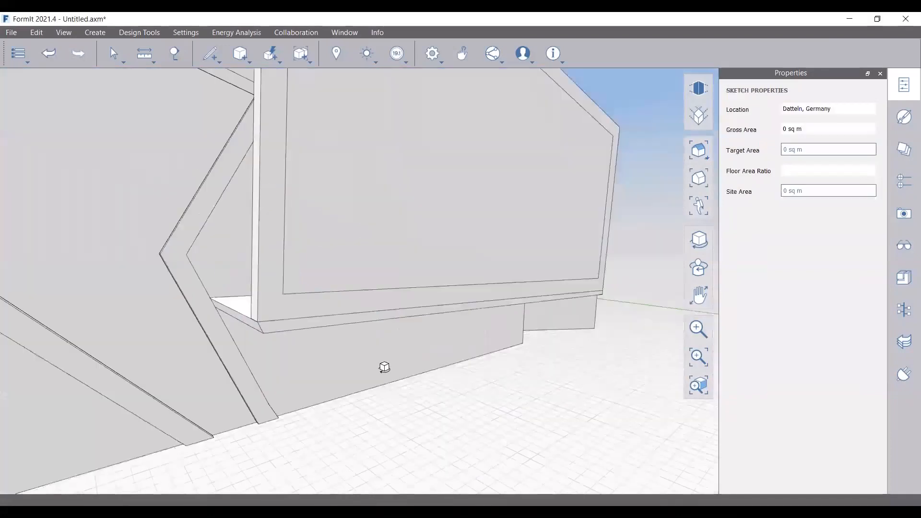
right_click_drag(384, 367, 381, 365)
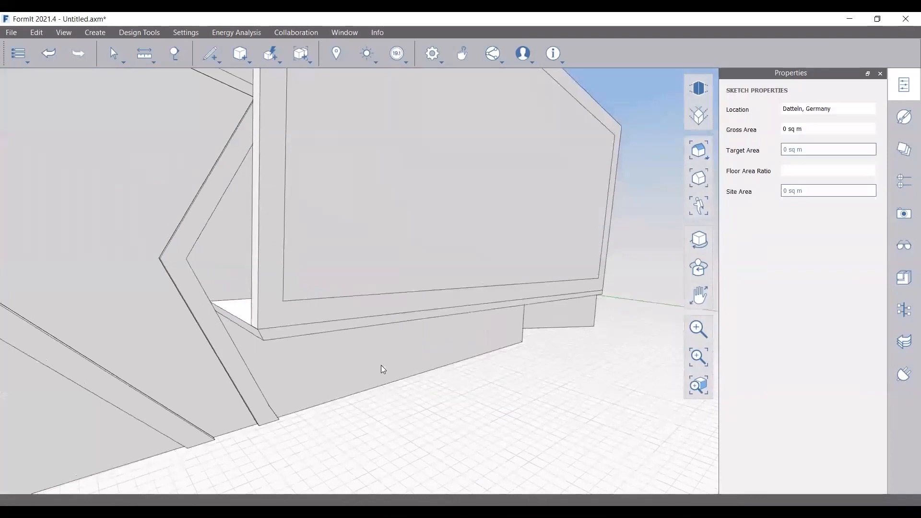
scroll(459, 312, "down", 5)
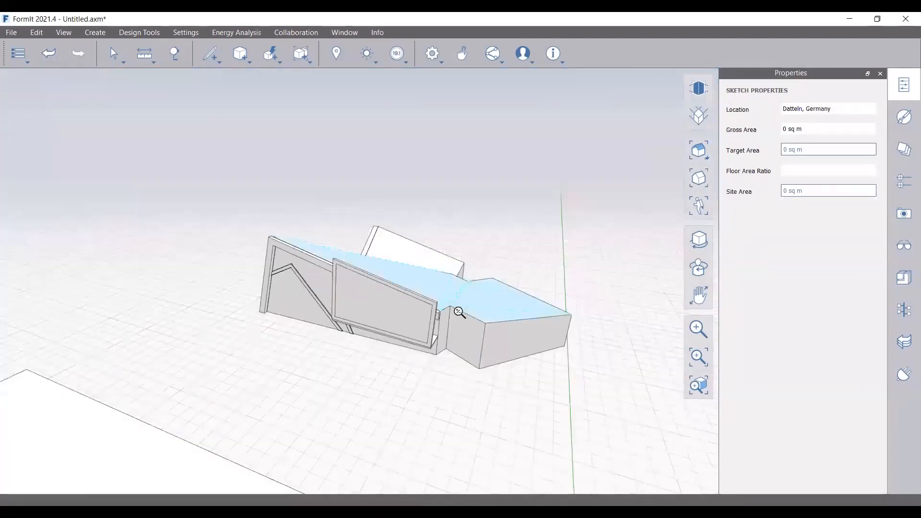
scroll(460, 313, "up", 1)
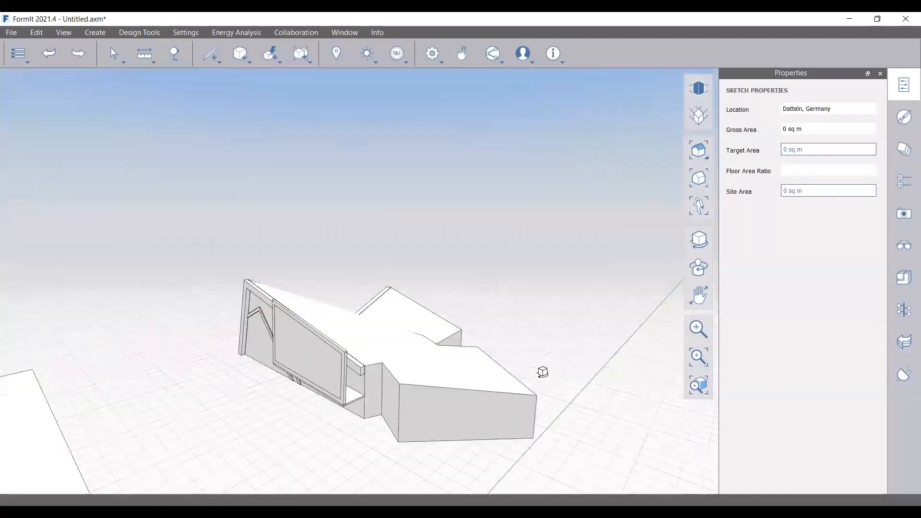
right_click_drag(543, 371, 547, 371)
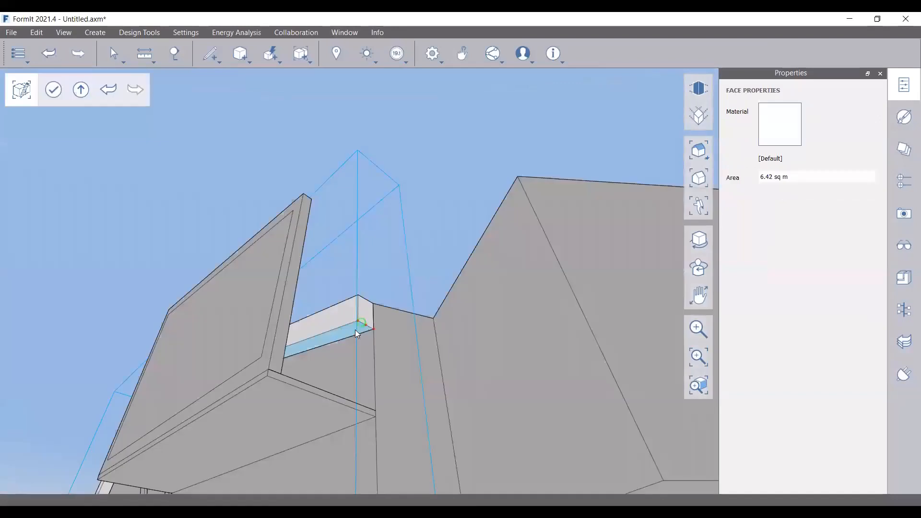
Zoom and orbit to look down on the whole building on the site
scroll(358, 330, "up", 2)
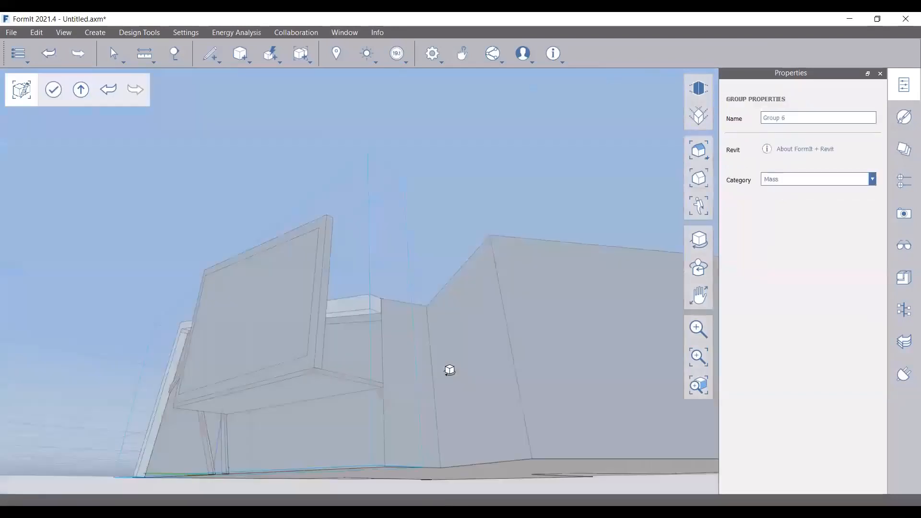
middle_click_drag(450, 370, 450, 384)
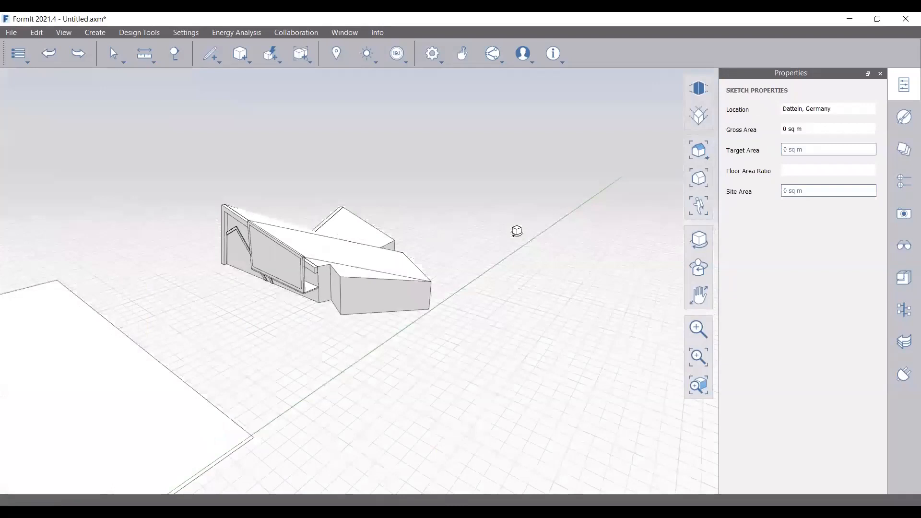
Orbit around the long block and select its top roof edges
right_click_drag(517, 232, 517, 231)
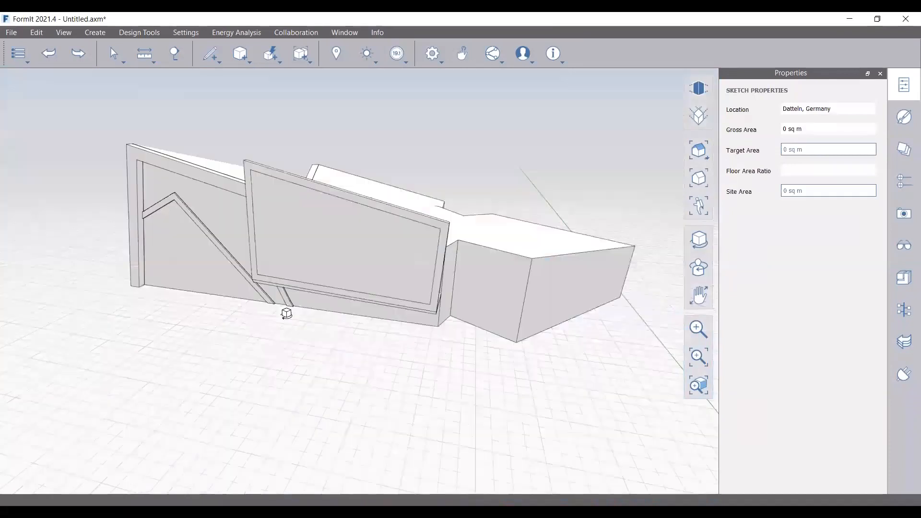
right_click_drag(287, 313, 284, 313)
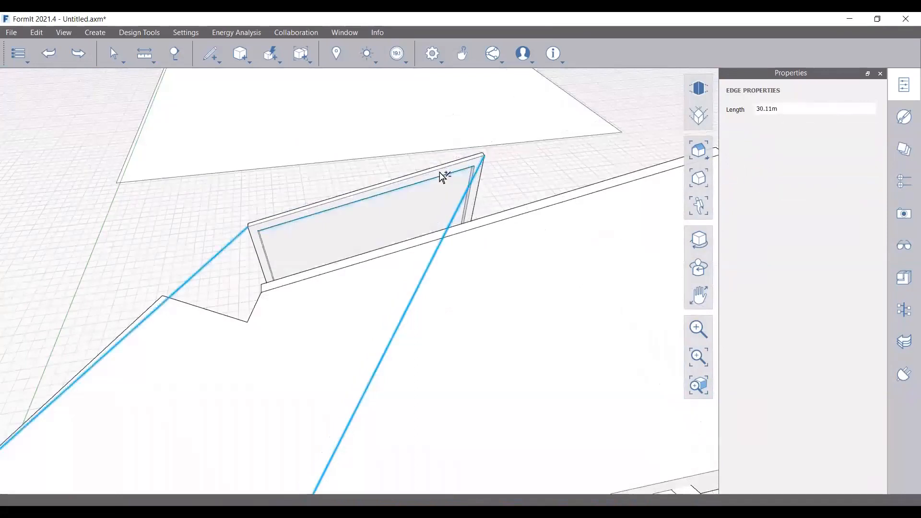
left_click(440, 171, "ctrl")
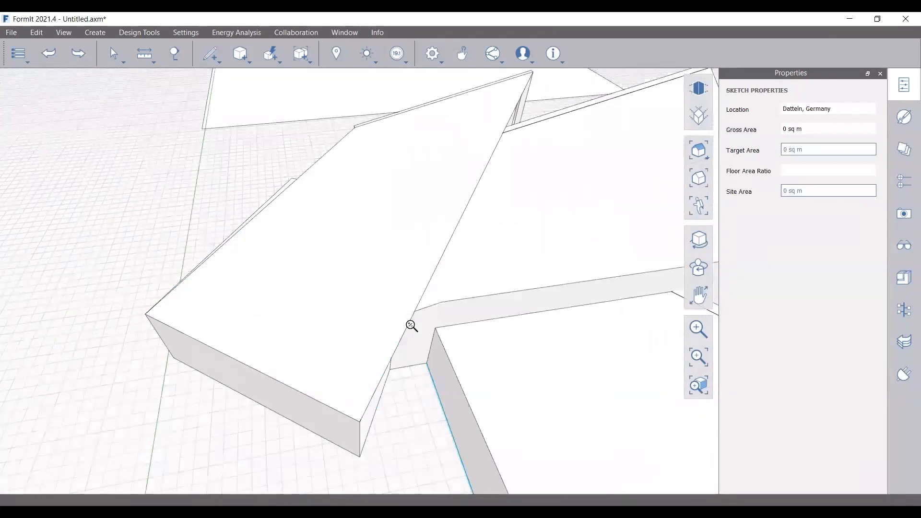
scroll(410, 325, "down", 3)
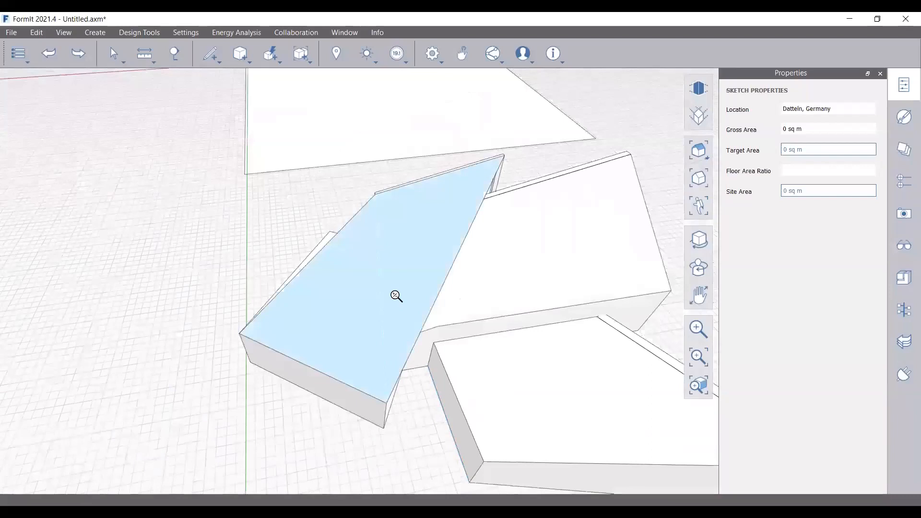
middle_click_drag(396, 295, 361, 330)
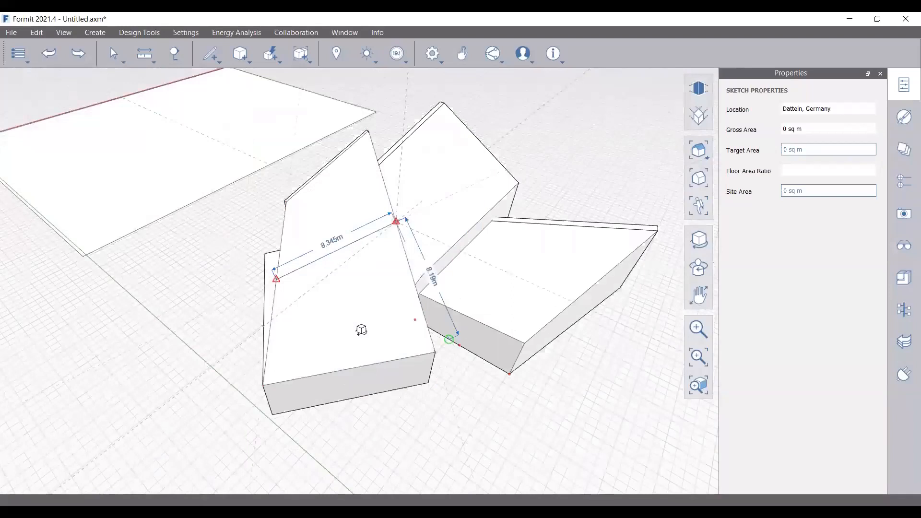
middle_click_drag(361, 330, 301, 274)
scroll(316, 237, "up", 3)
key("Escape")
scroll(302, 275, "down", 2)
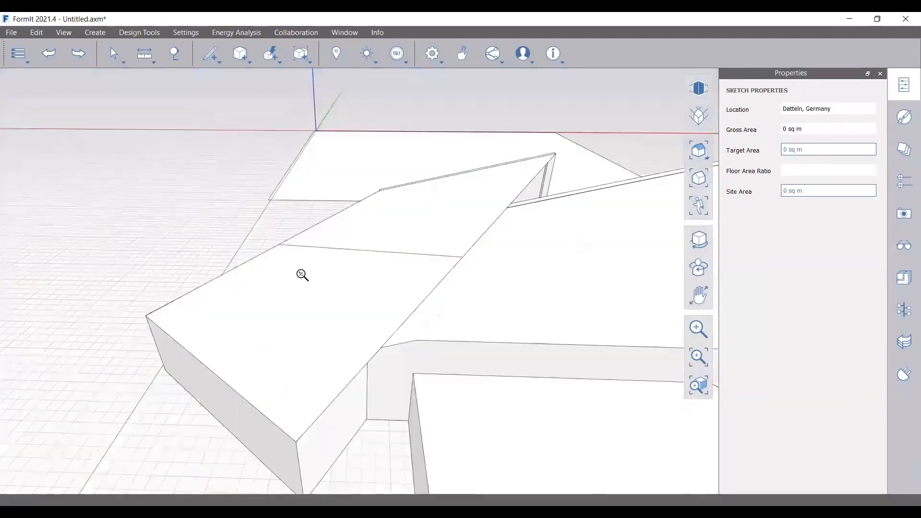
scroll(301, 275, "down", 1)
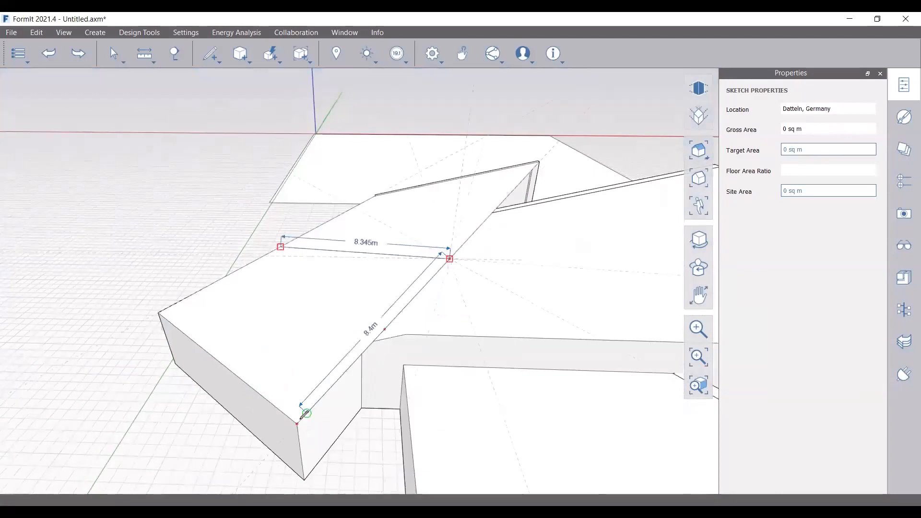
Select the four roof edges, then pick out the 61.6 sq m roof face
left_click(405, 310)
left_click(412, 257, "ctrl")
left_click(243, 268, "ctrl")
left_click(229, 373, "ctrl")
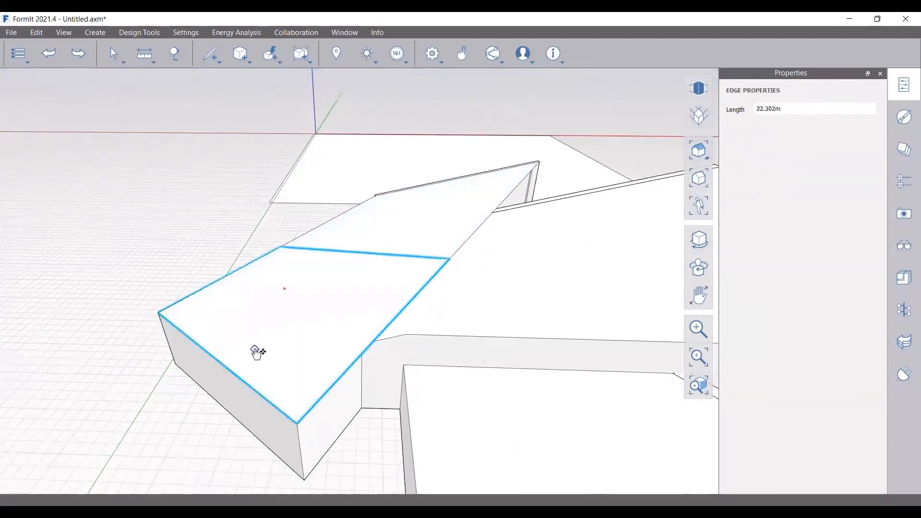
left_click(298, 310)
key("Escape")
left_click(336, 333)
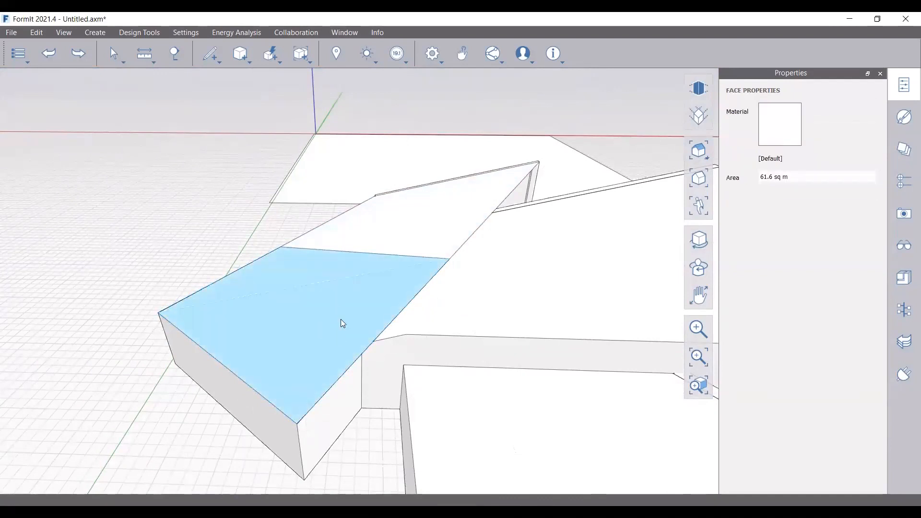
middle_click_drag(343, 323, 343, 340)
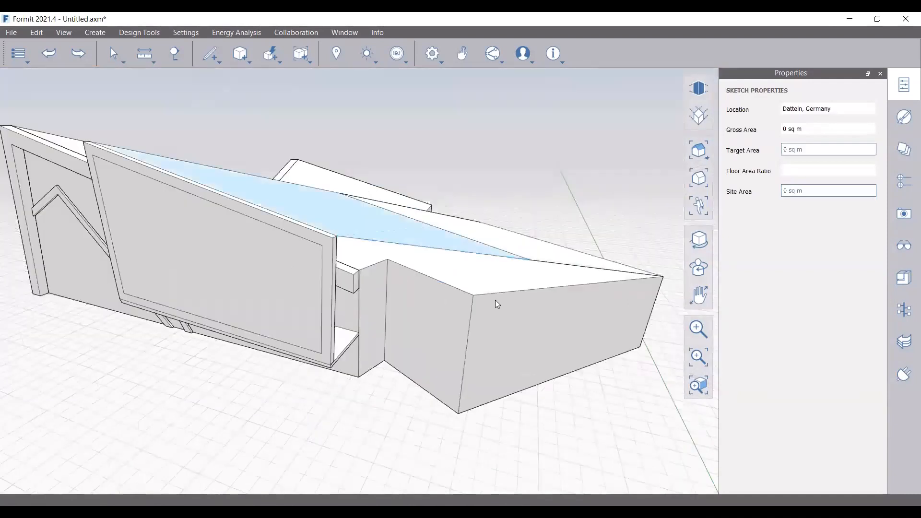
Orbit to a higher viewpoint looking down on the long block's roof edge
middle_click_drag(496, 303, 327, 307)
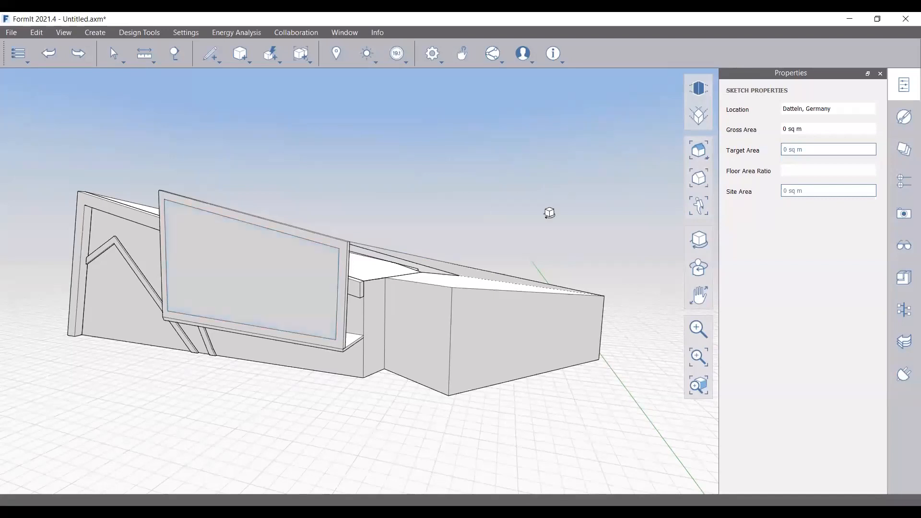
middle_click_drag(549, 213, 526, 203)
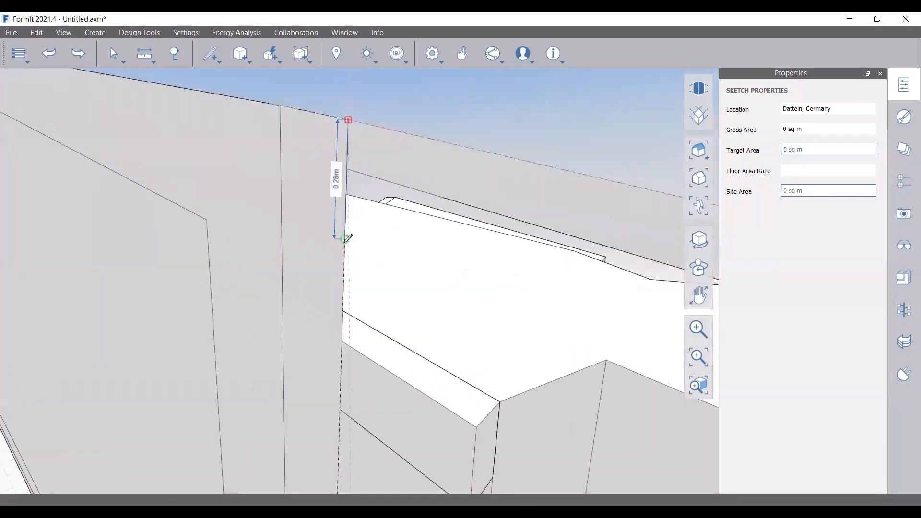
scroll(257, 202, "down", 3)
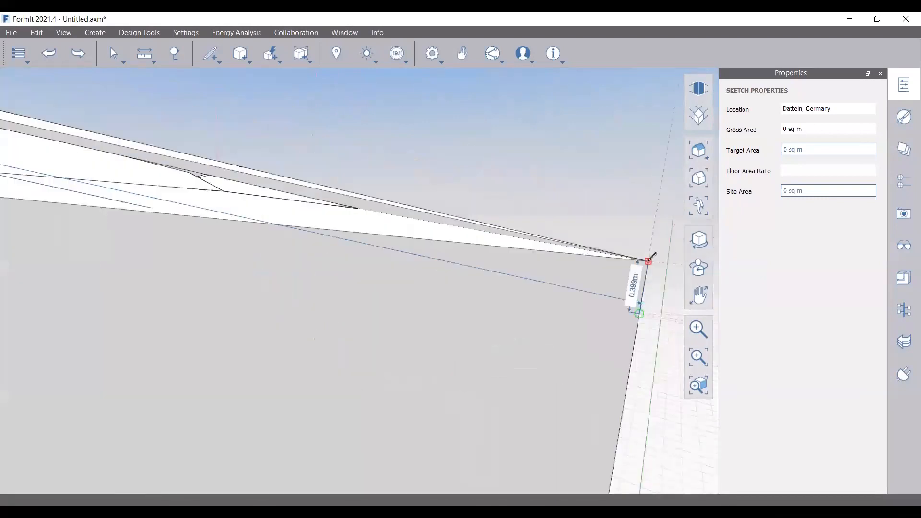
Flatten the selected roof faces, leaving a 113.62 sq m roof top, and inspect
scroll(543, 263, "down", 3)
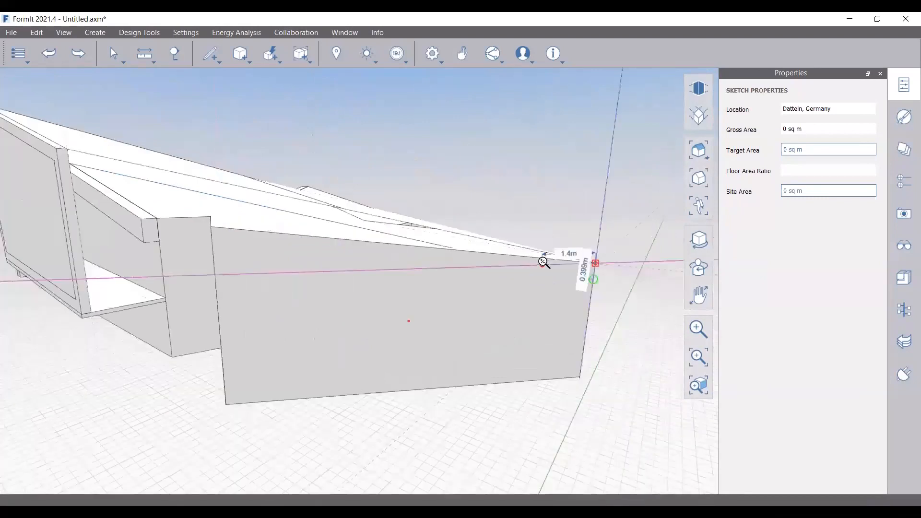
scroll(544, 263, "down", 2)
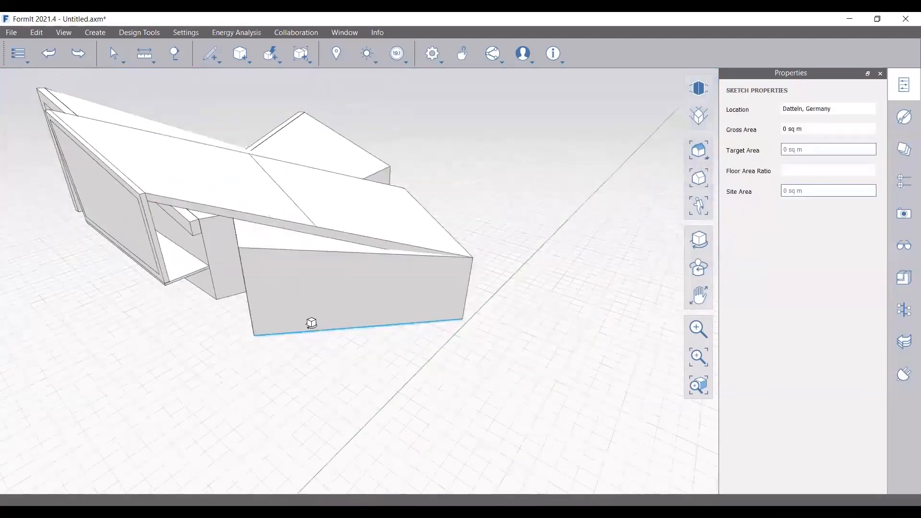
left_click(99, 229)
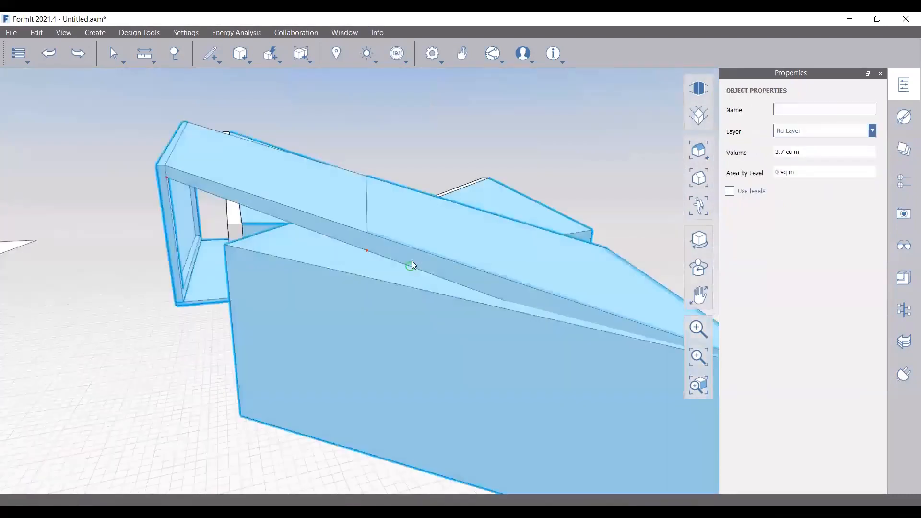
key("Escape")
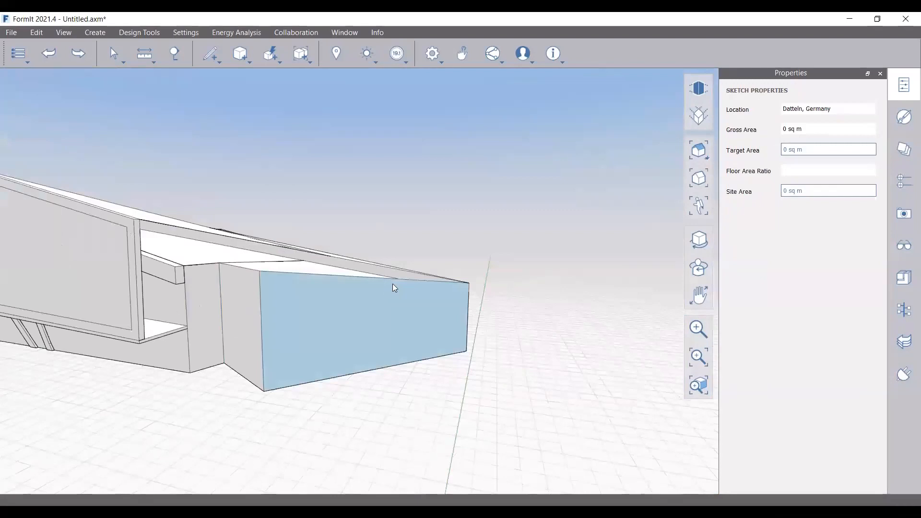
right_click_drag(400, 317, 313, 250)
Convert the sliver strip along the sloping roof edge into a mesh
right_click(304, 209)
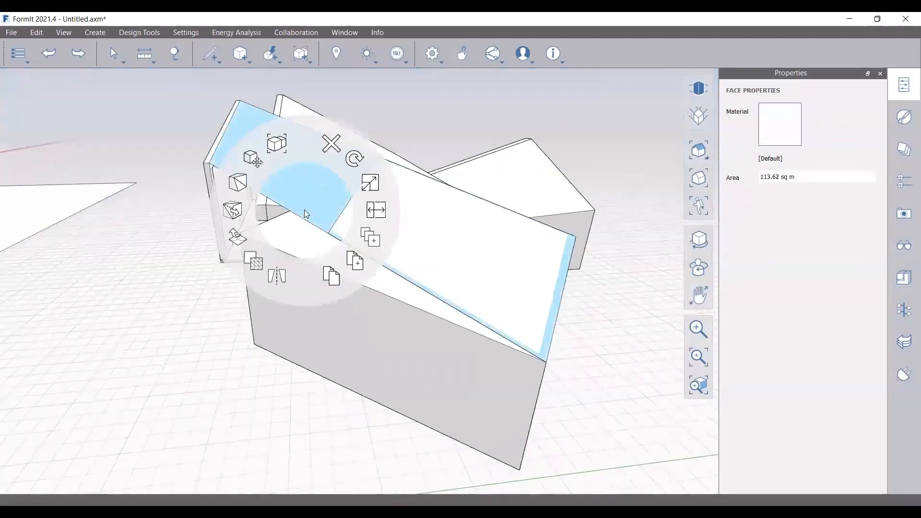
left_click(211, 236)
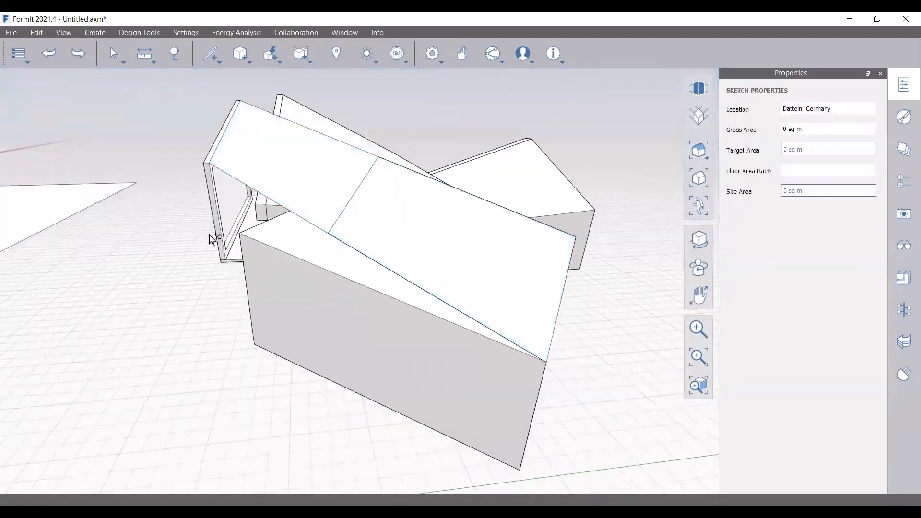
scroll(344, 255, "up", 2)
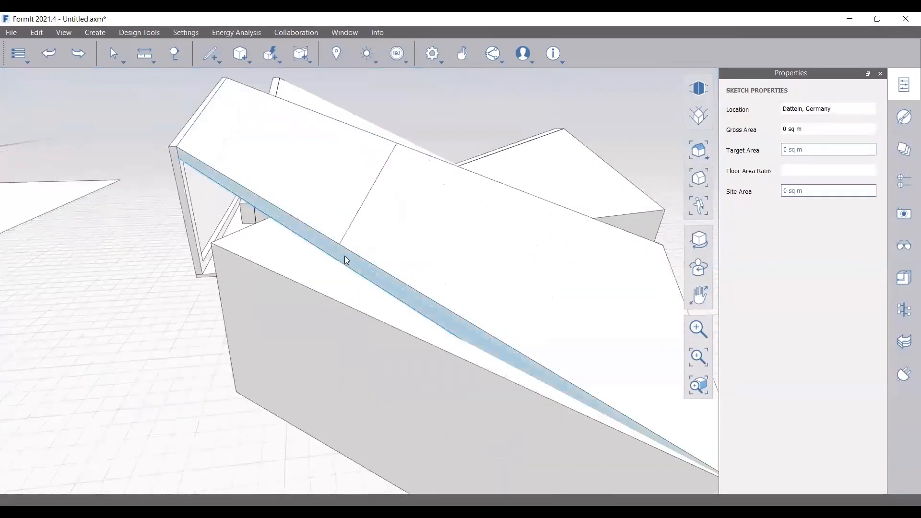
right_click(344, 256)
left_click(304, 315)
Drag the sliver mesh off the roof and set it down below the building
right_click(394, 295)
left_click(401, 297)
left_click(404, 297)
left_click_drag(403, 298, 389, 303)
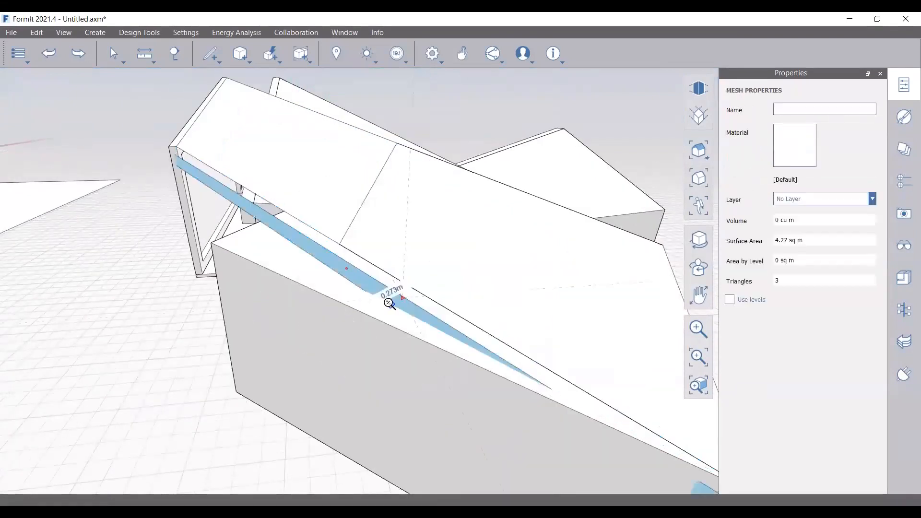
scroll(389, 304, "down", 2)
right_click_drag(389, 314, 367, 290)
key("Escape")
scroll(367, 289, "up", 2)
key("Escape")
left_click(334, 289)
scroll(367, 307, "down", 2)
left_click_drag(333, 289, 449, 346)
scroll(366, 307, "down", 1)
scroll(367, 308, "down", 1)
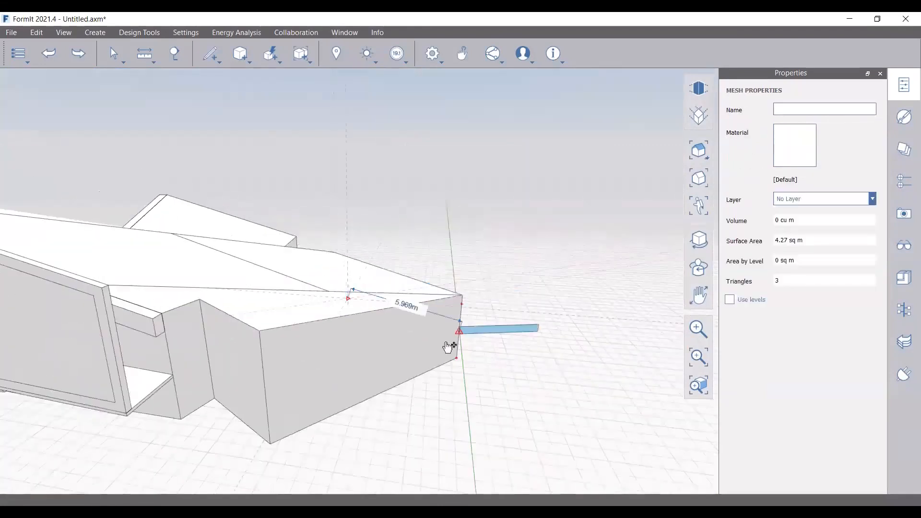
scroll(447, 347, "down", 2)
left_click(457, 421)
scroll(458, 423, "up", 1)
Convert the detached strip into an object and delete it
right_click(459, 420)
left_click(410, 466)
double_click(440, 422)
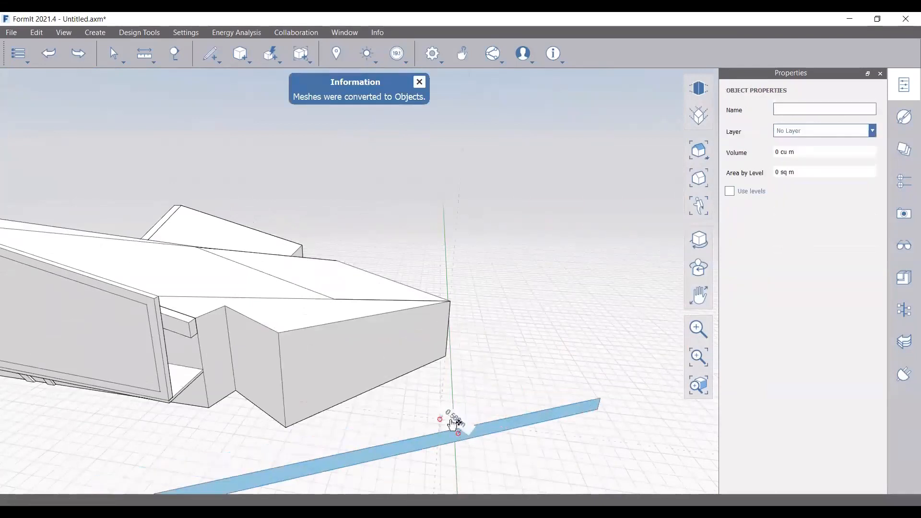
left_click(440, 424)
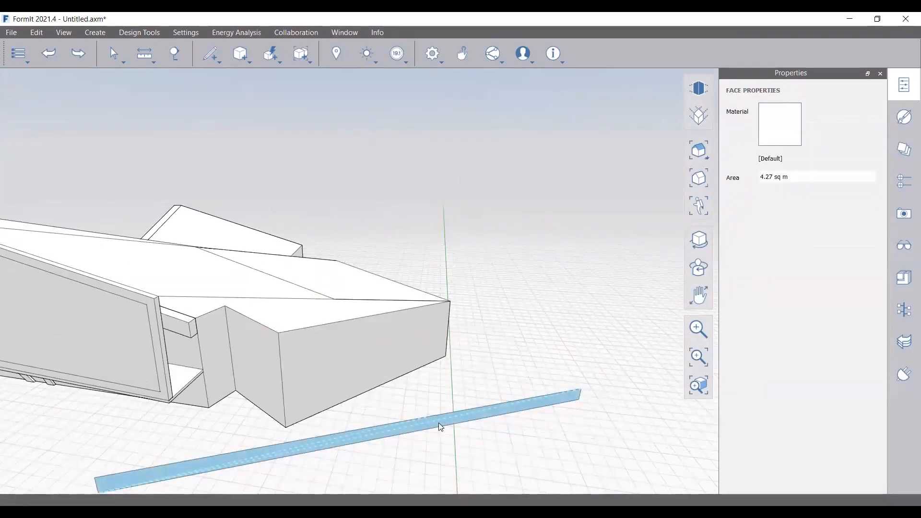
key("Escape")
left_click(430, 423)
mouse_move(382, 421)
right_mouse_down()
mouse_move(341, 415)
mouse_move(281, 376)
mouse_move(288, 335)
right_mouse_up()
key("Delete")
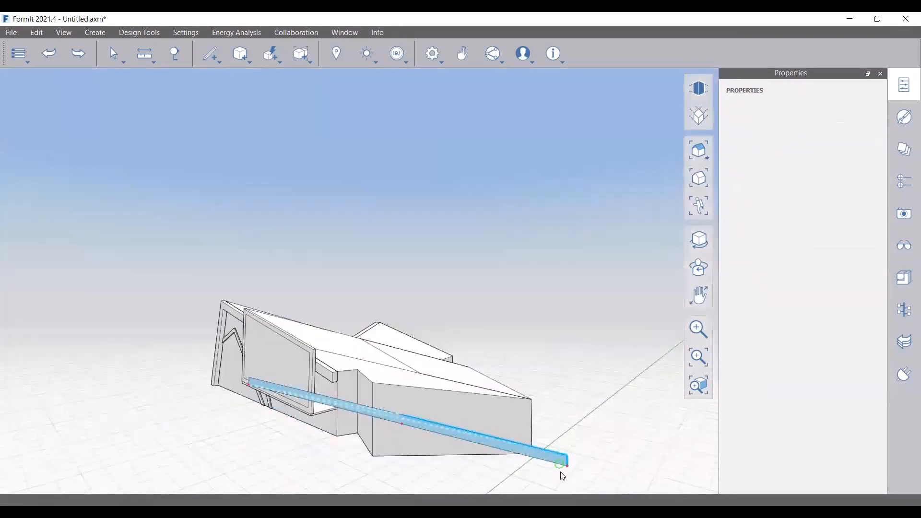
right_click_drag(557, 347, 479, 393)
left_click(527, 379)
key("Delete")
right_click_drag(373, 431, 331, 395)
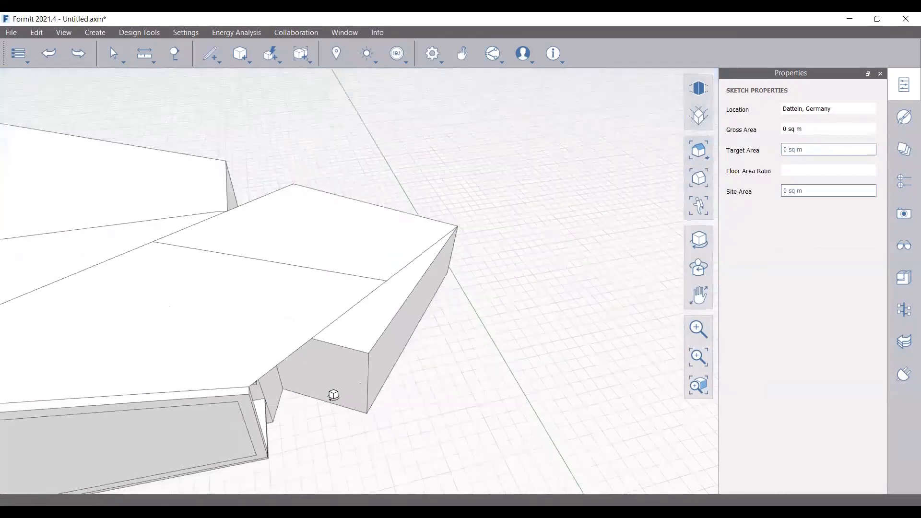
Copy the two sloping roof edges and offset them 0.15 m into a thin strip
left_click(289, 349)
left_click(408, 291, "shift")
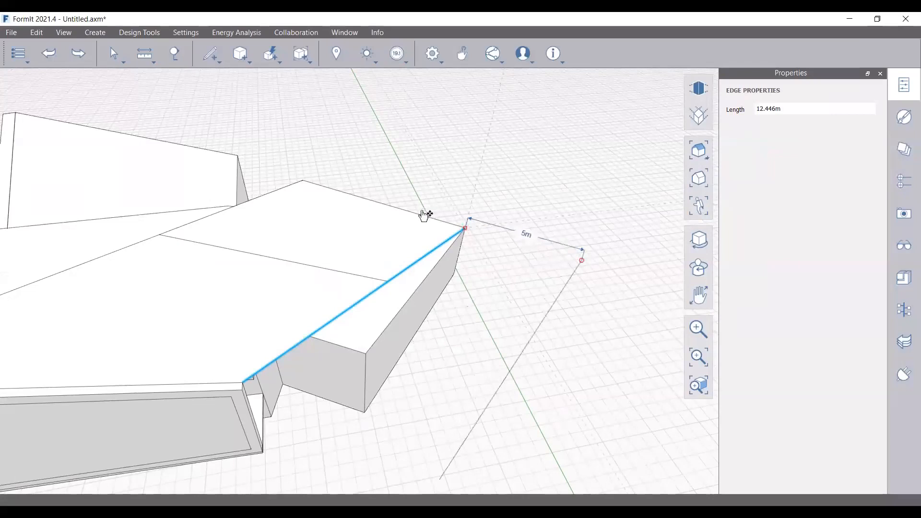
key("Escape")
scroll(384, 223, "down", 3)
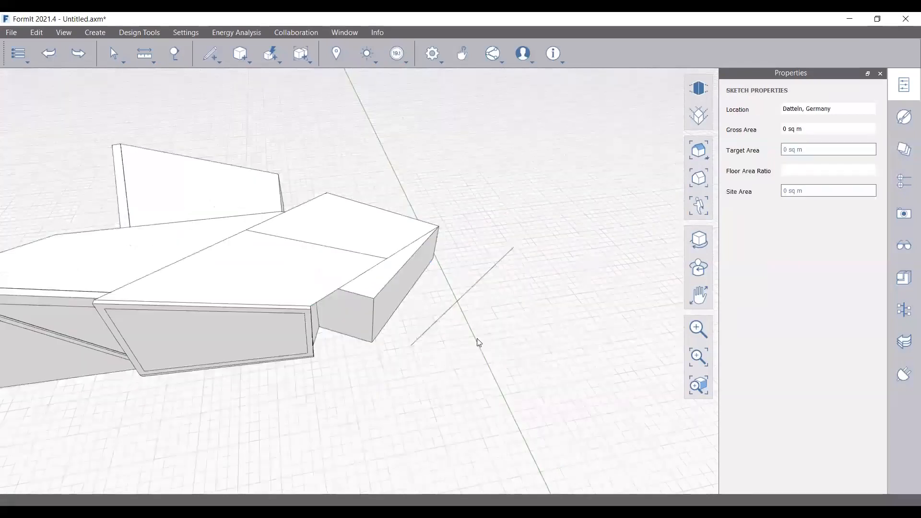
left_click(464, 288)
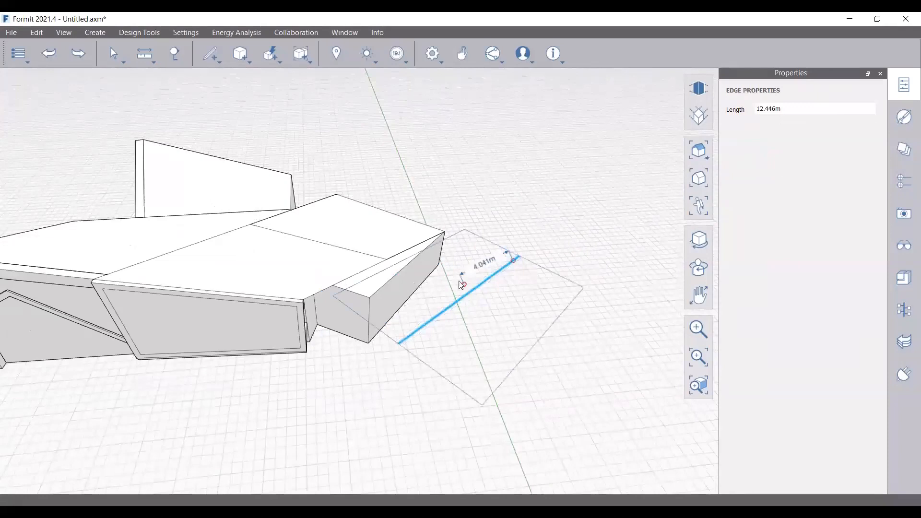
scroll(462, 285, "up", 1)
type(".15")
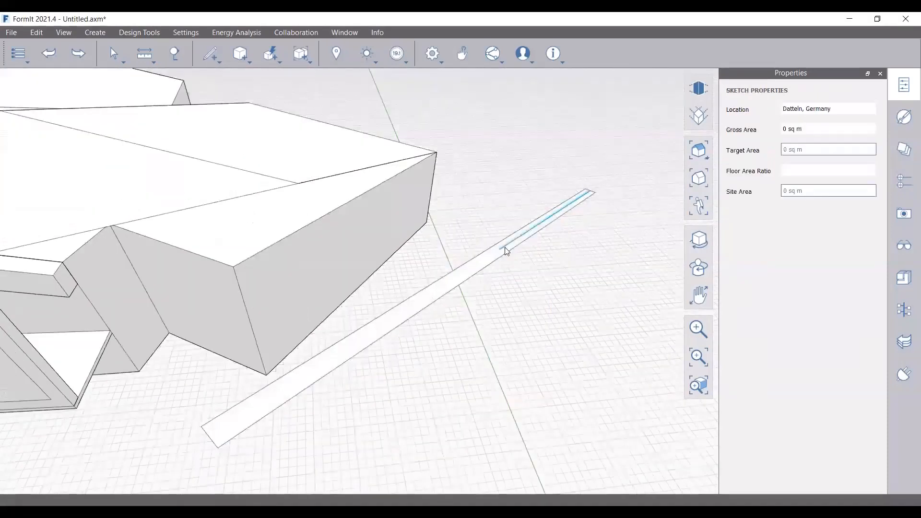
left_click(506, 250)
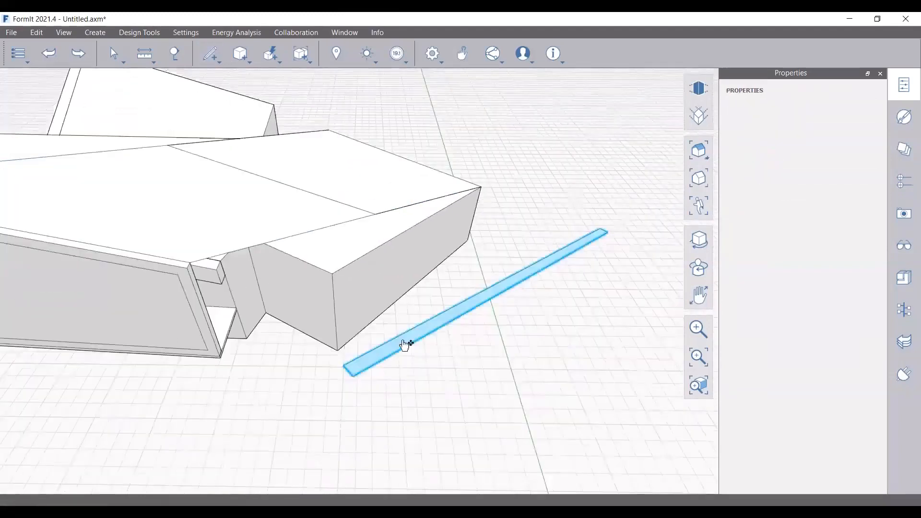
Move the strip group, Group 40, onto the long block's sloping roof edge
double_click(405, 345)
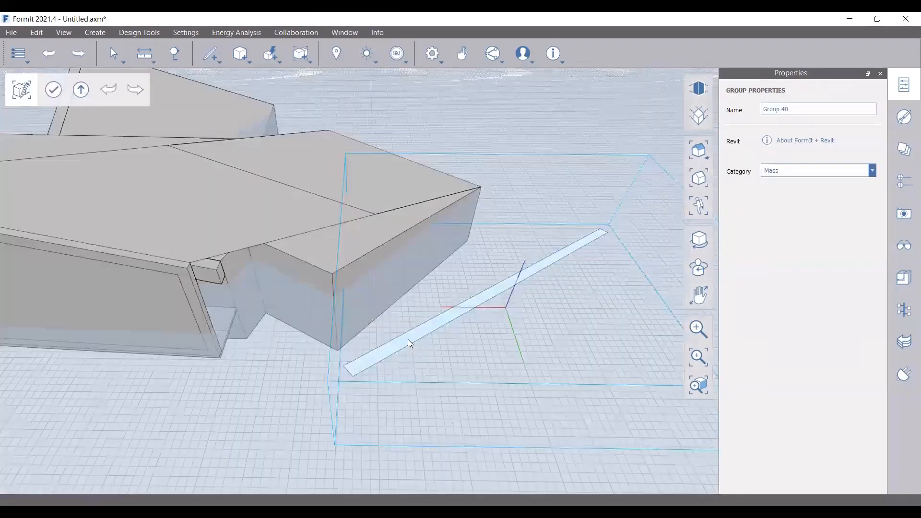
key("Escape")
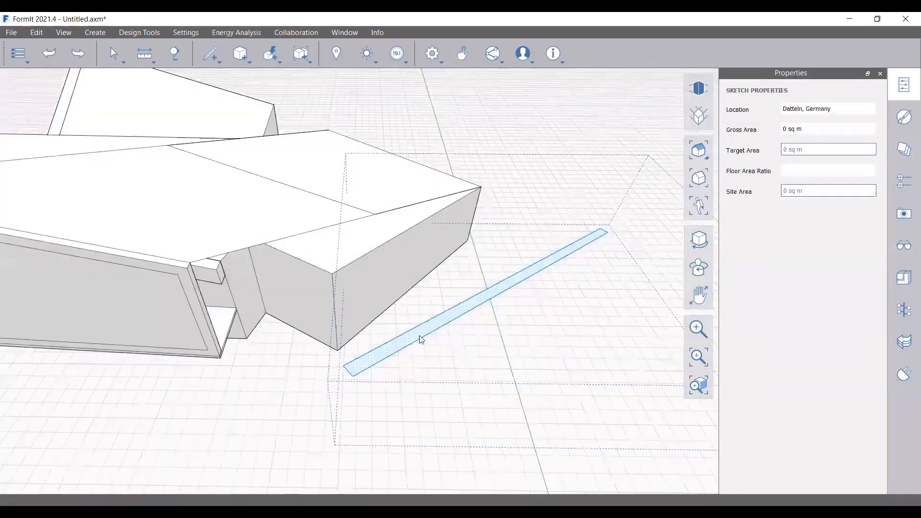
left_click_drag(421, 339, 193, 278)
scroll(193, 278, "up", 2)
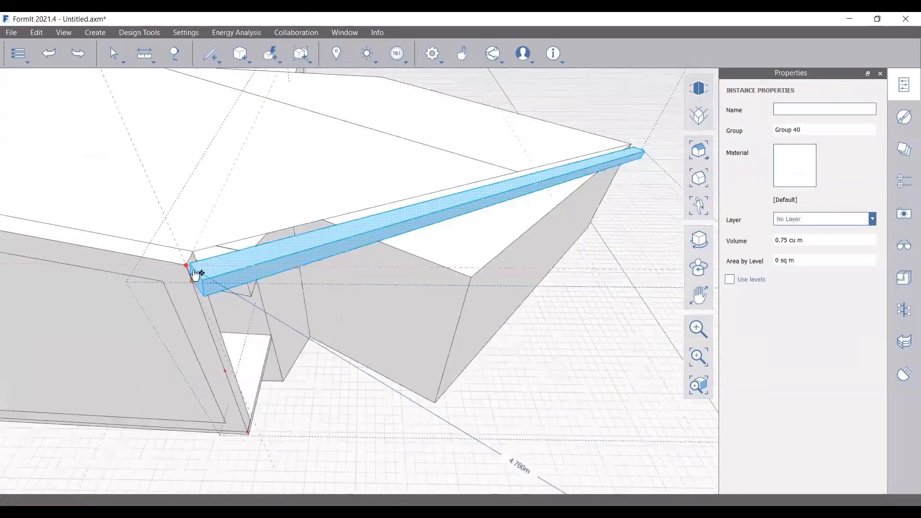
Place the strip against the roof edge and inspect its end face at the roof corner
left_click(194, 274)
right_click_drag(194, 274, 347, 342)
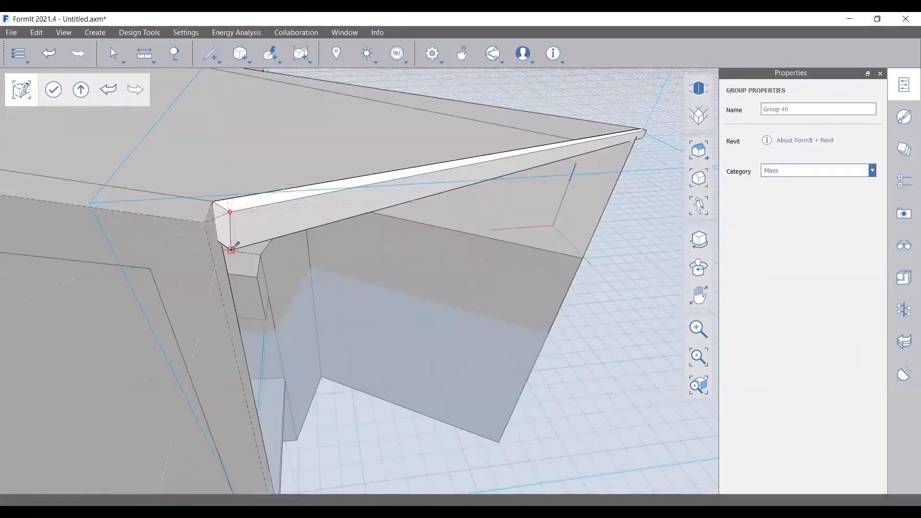
left_click(221, 223)
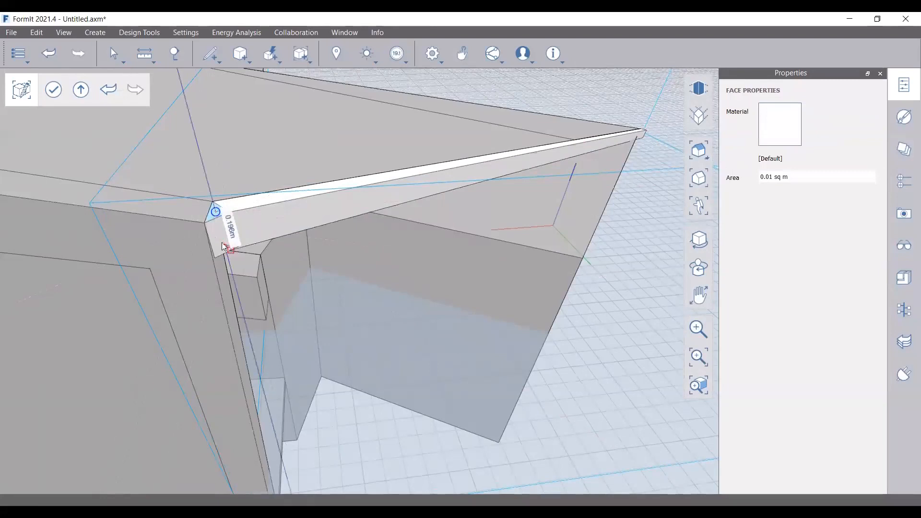
key("Escape")
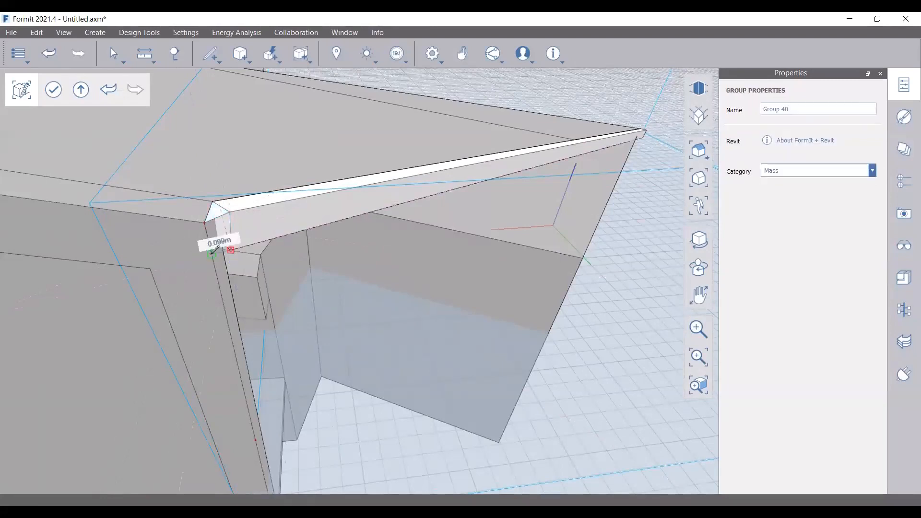
key("Escape")
key("c")
key("v")
left_click(230, 230)
left_click(54, 127)
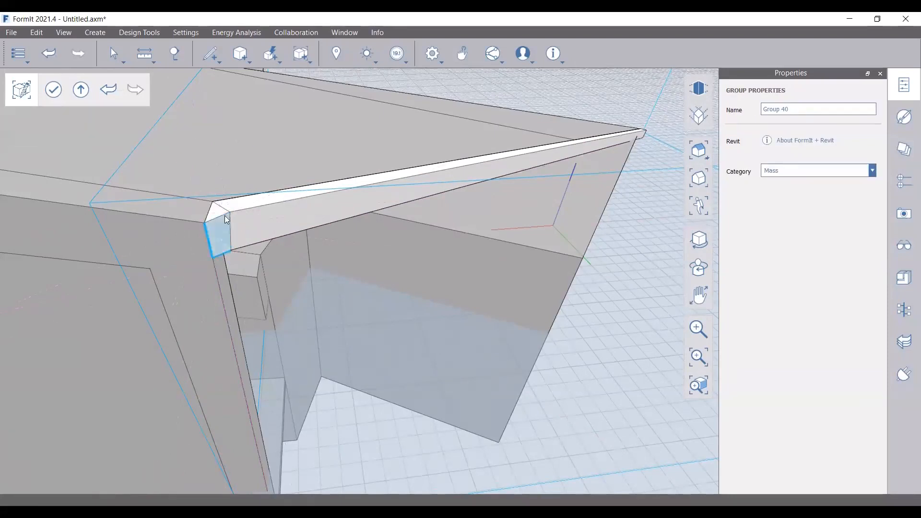
scroll(181, 244, "down", 1)
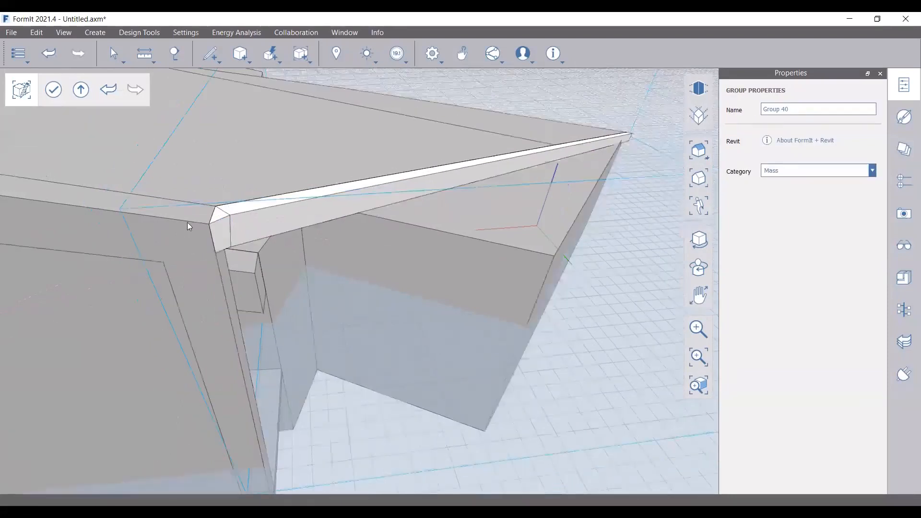
scroll(187, 223, "down", 1)
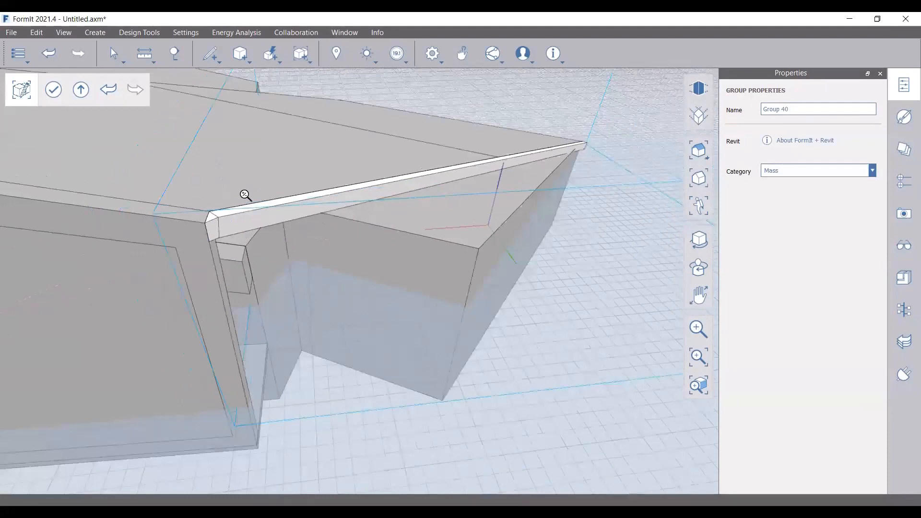
middle_click_drag(245, 195, 216, 174)
scroll(217, 174, "up", 1)
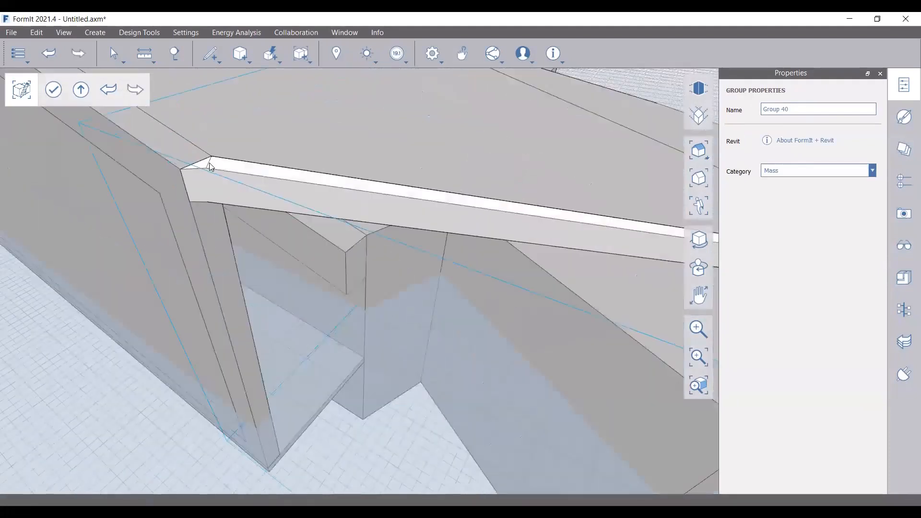
scroll(145, 196, "up", 2)
scroll(156, 198, "down", 1)
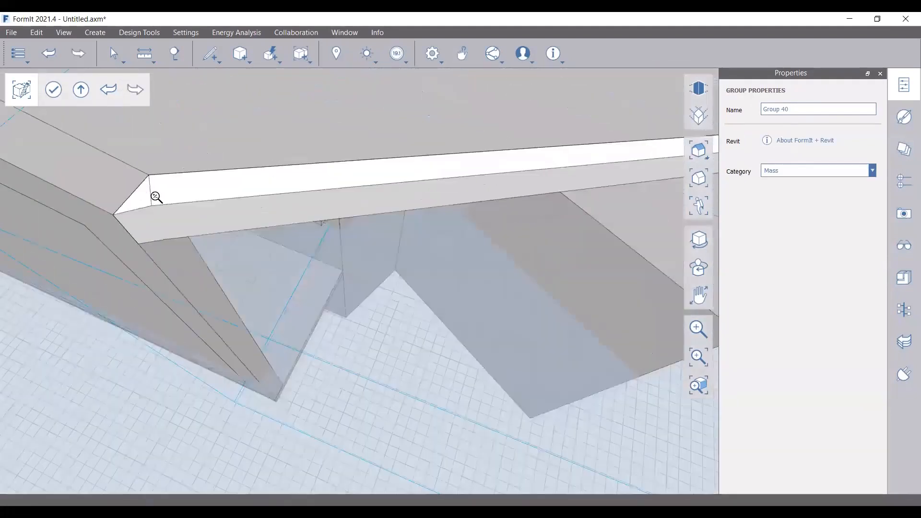
mouse_move(155, 197)
middle_mouse_down()
mouse_move(560, 240)
mouse_move(503, 193)
mouse_move(592, 238)
middle_mouse_up()
scroll(591, 239, "up", 5)
Draw a diagonal line across the beam end and push out the triangular face
left_click(211, 54)
left_click(210, 78)
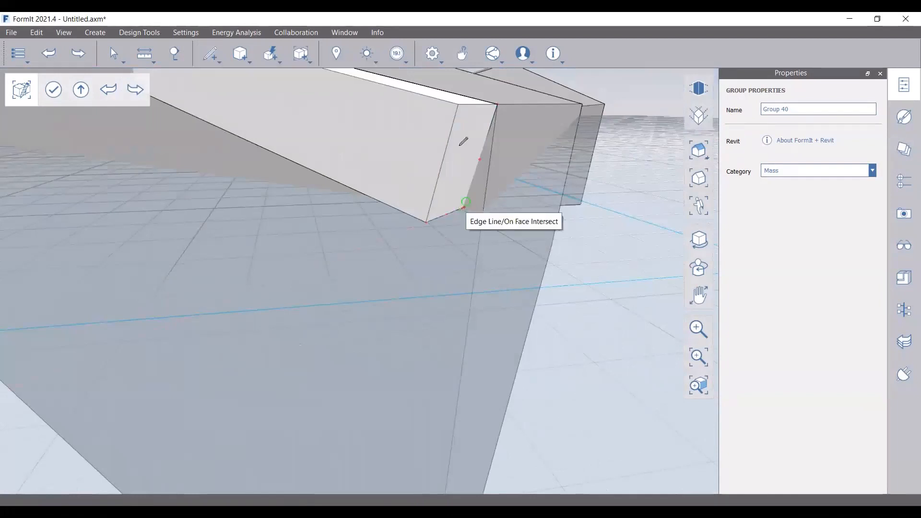
left_click(497, 104)
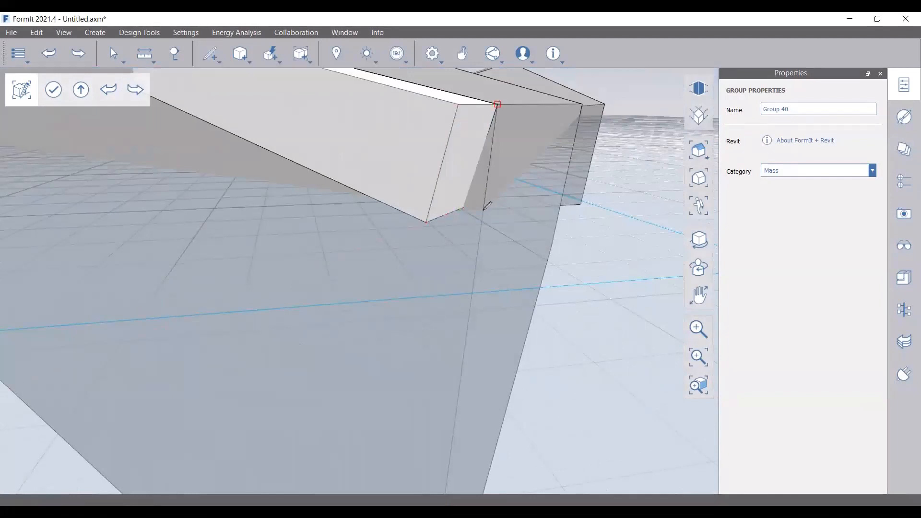
scroll(486, 206, "up", 2)
scroll(485, 206, "up", 2)
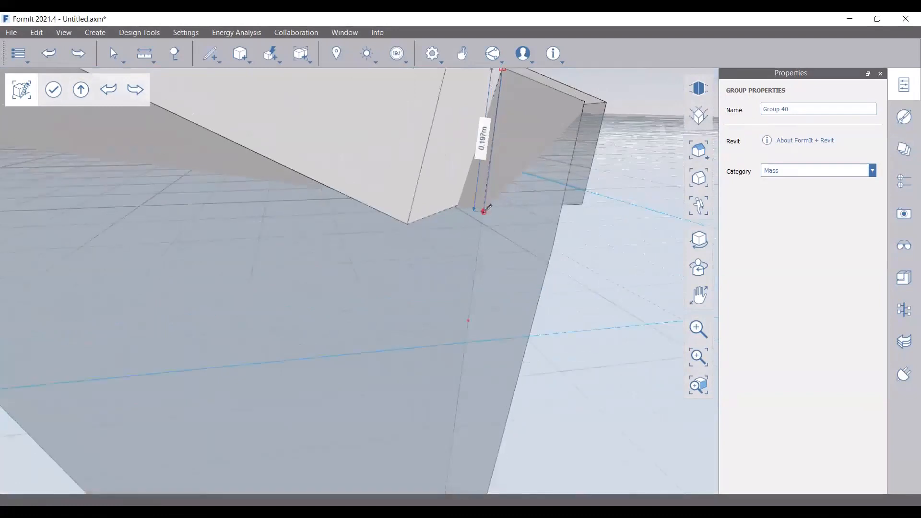
scroll(407, 223, "down", 2)
left_click(407, 223)
left_click_drag(446, 186, 492, 157)
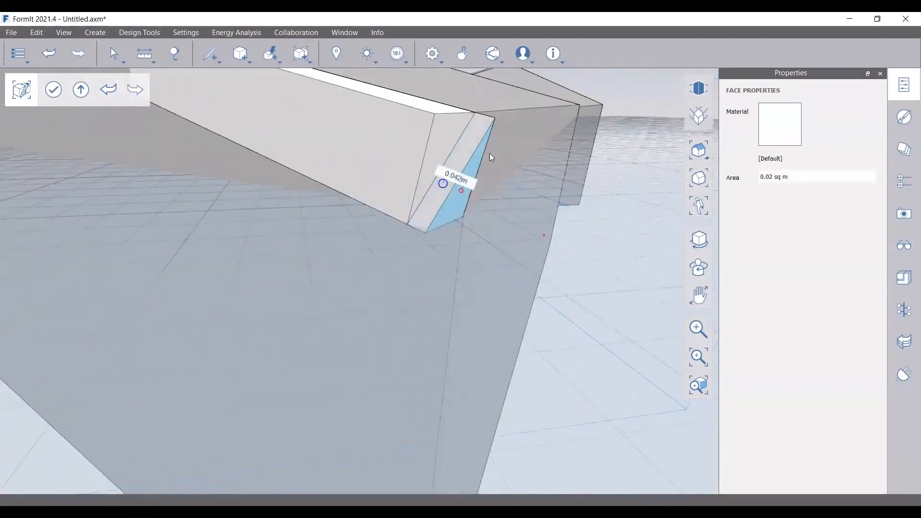
Draw another line across the beam end and pull the triangular face to the lower corner
key("l")
left_click(475, 113)
left_click(464, 215)
key("Escape")
left_click_drag(444, 124, 425, 232)
key("Escape")
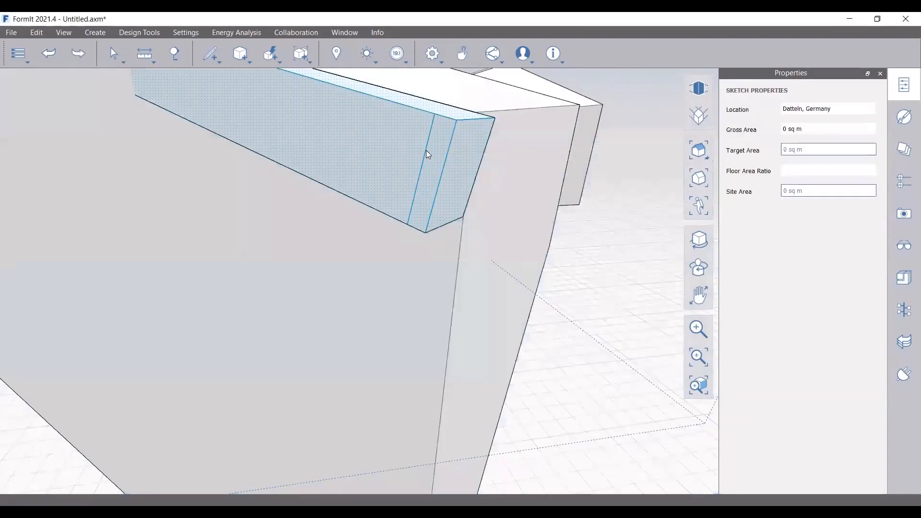
Re-enter the beam group, add a line from the beam edge to its corner, then exit
double_click(426, 150)
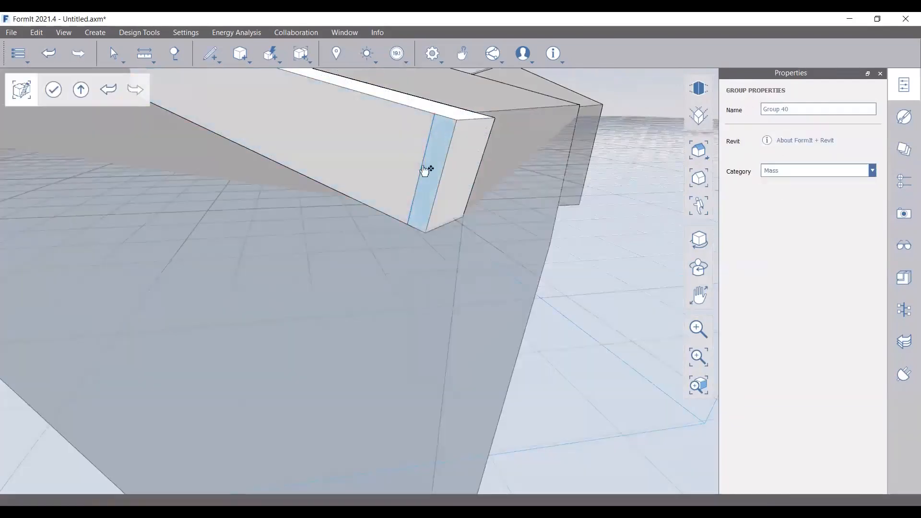
mouse_move(444, 214)
middle_mouse_down()
mouse_move(423, 192)
mouse_move(419, 213)
middle_mouse_up()
key("l")
left_click(405, 204)
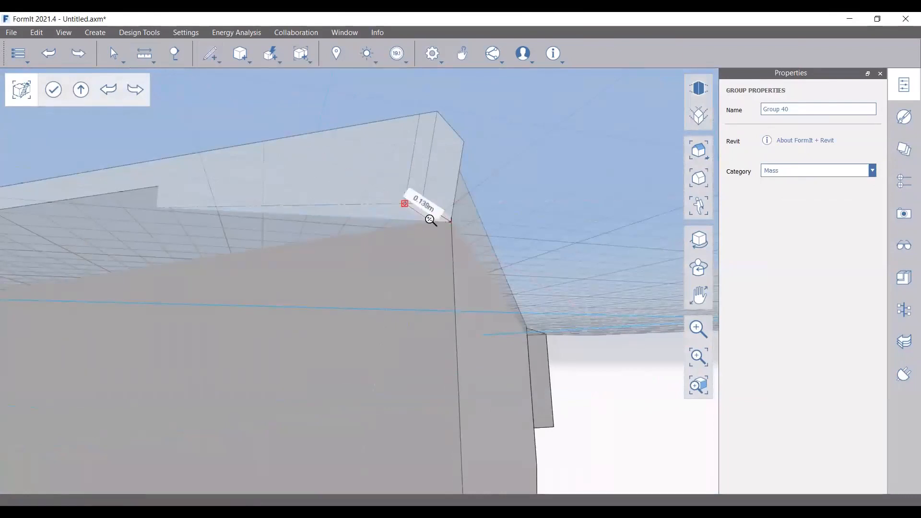
scroll(431, 220, "up", 3)
left_click(464, 221)
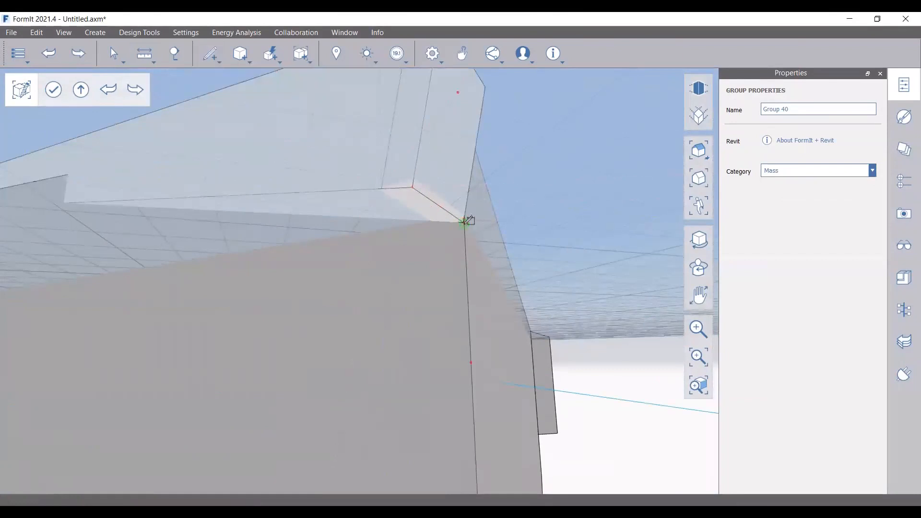
left_click(431, 210)
scroll(430, 272, "down", 5)
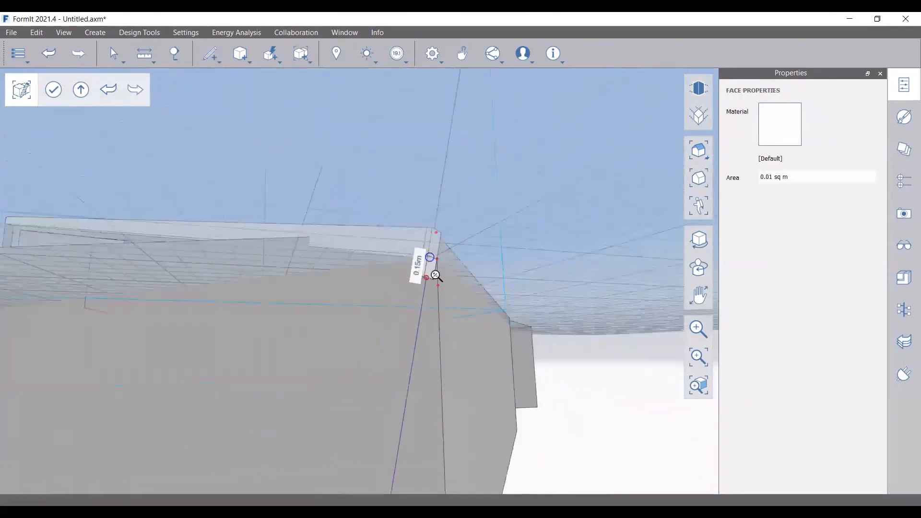
scroll(435, 275, "down", 3)
key("Escape")
right_click_drag(497, 334, 431, 384)
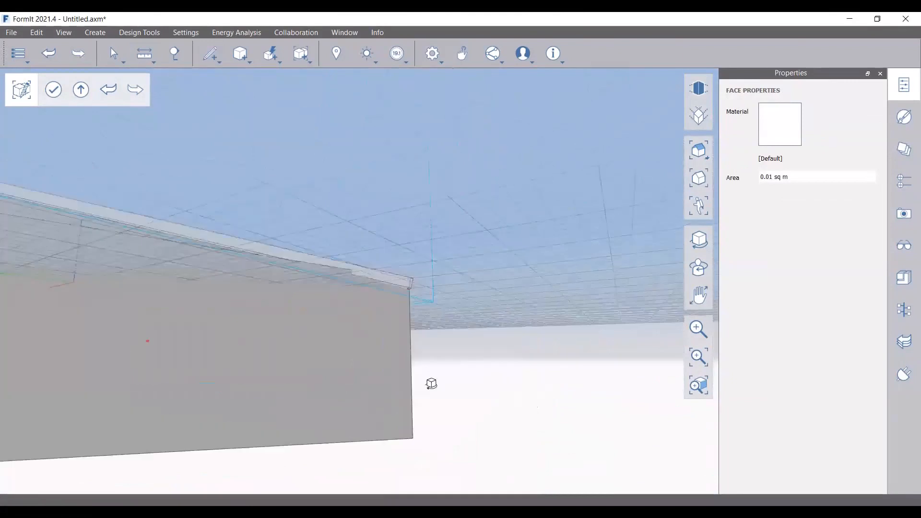
scroll(437, 297, "down", 5)
key("Escape")
Offset a 0.148m inset border on the end wall face and undo the 1.2m push
right_click_drag(338, 318, 441, 304)
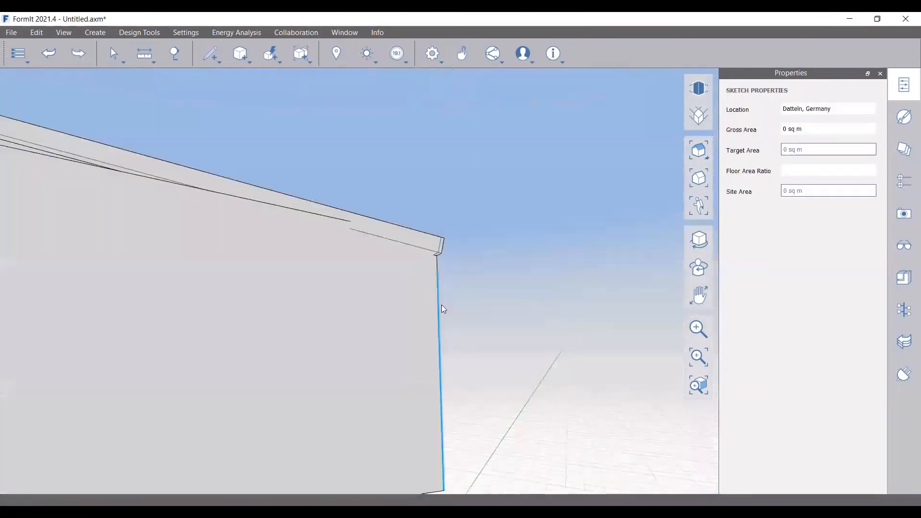
left_click(398, 305)
left_click(397, 305)
left_click(430, 351)
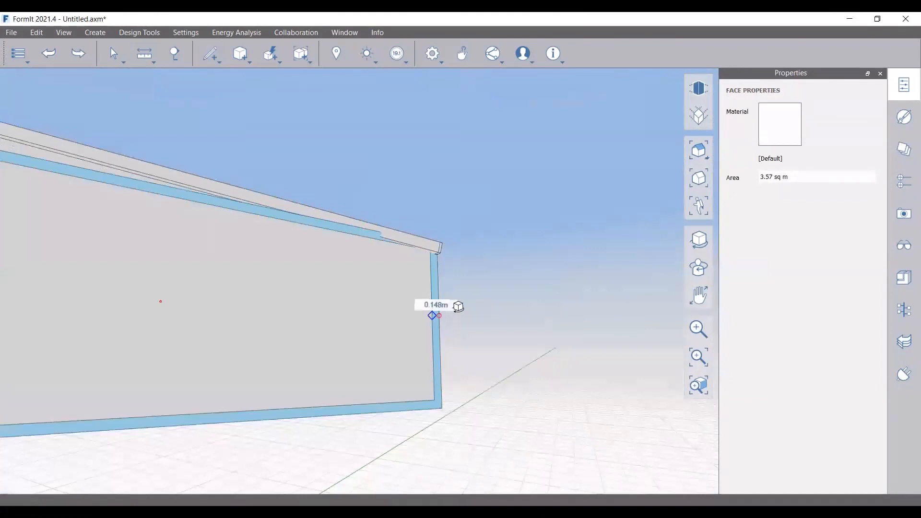
right_click_drag(458, 307, 334, 304)
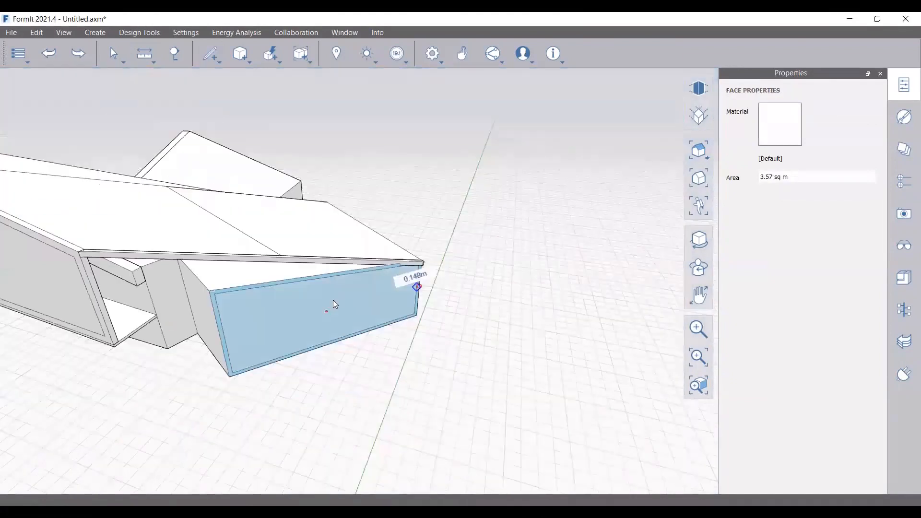
left_click(333, 300)
scroll(206, 308, "up", 3)
left_click_drag(230, 284, 222, 369)
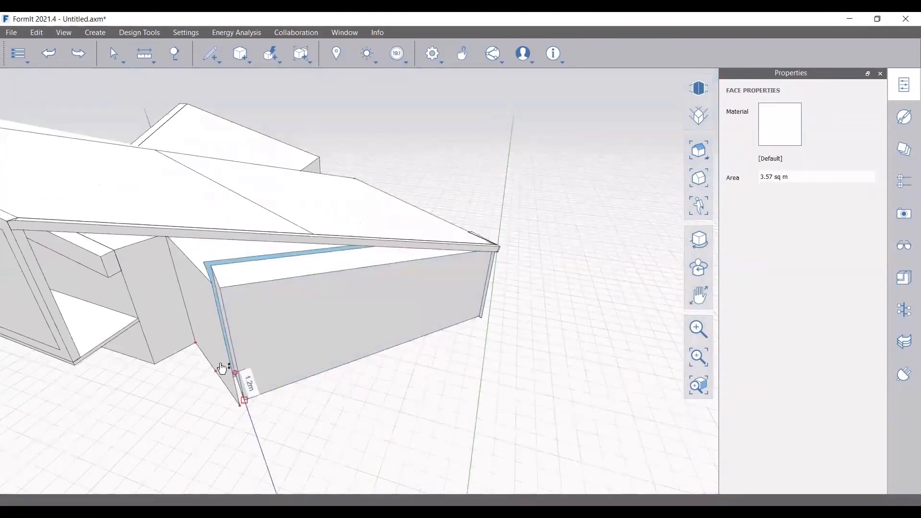
key("ctrl+z")
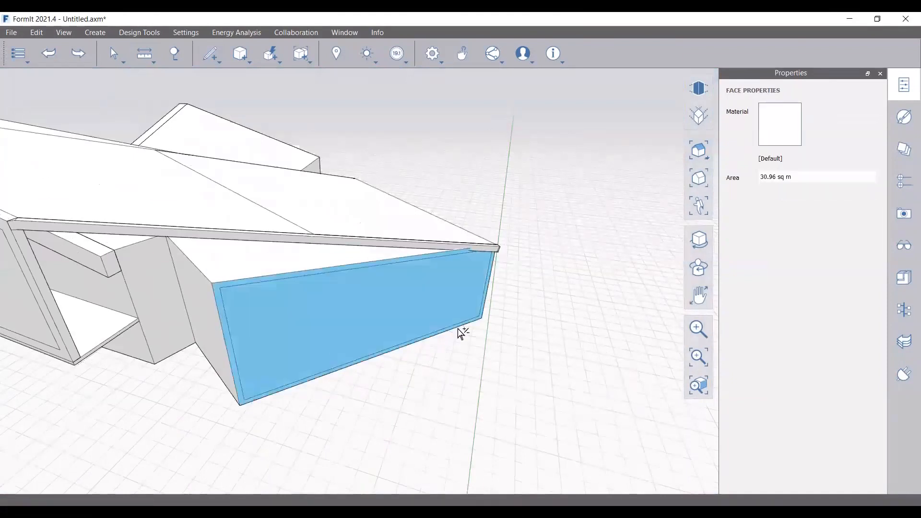
left_click(485, 344)
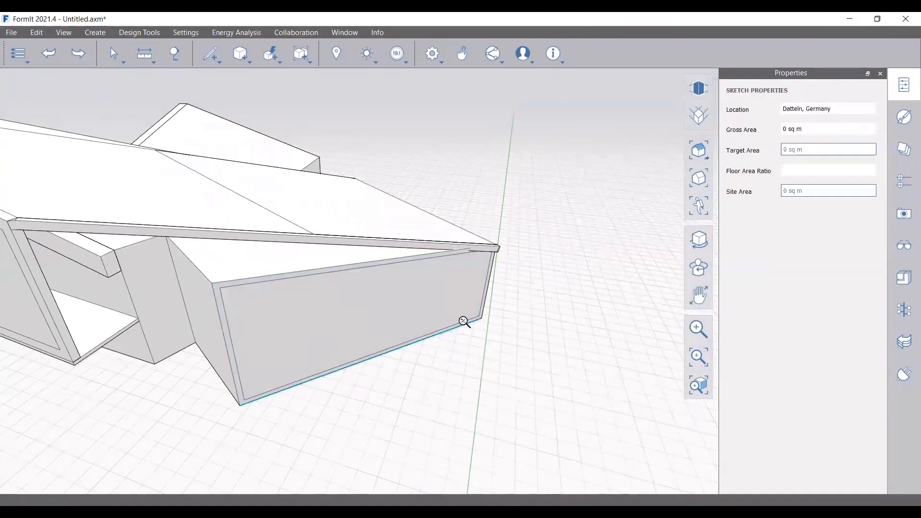
Select the sloped wall face and close the line loop into a new face
scroll(463, 322, "up", 5)
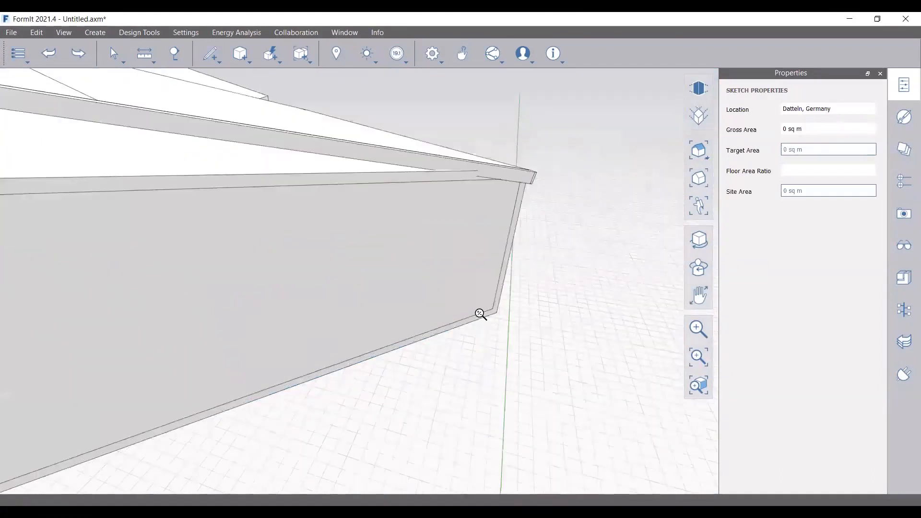
scroll(480, 315, "down", 5)
left_click(301, 364)
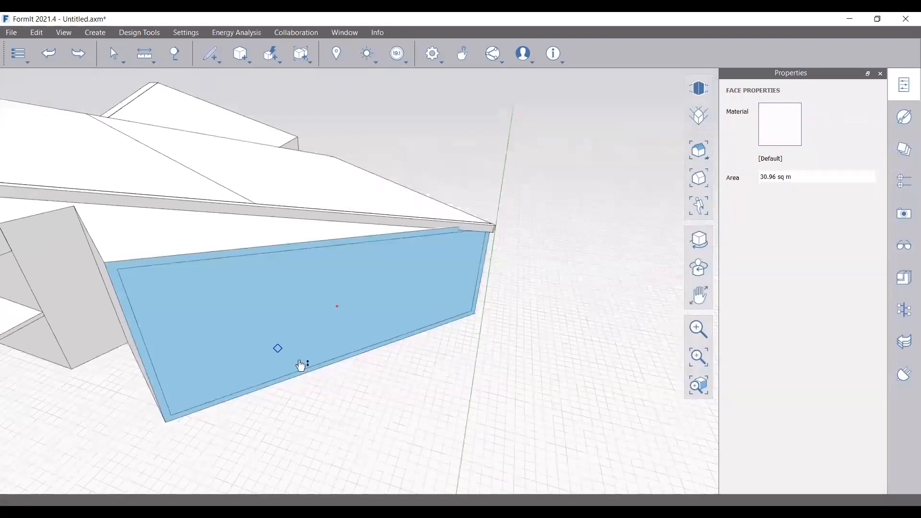
middle_click_drag(301, 365, 639, 451)
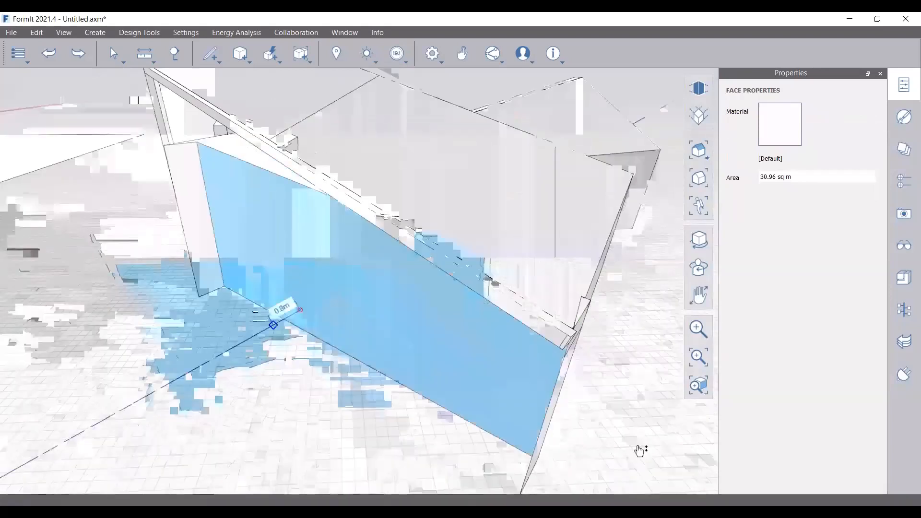
middle_click_drag(473, 338, 313, 349)
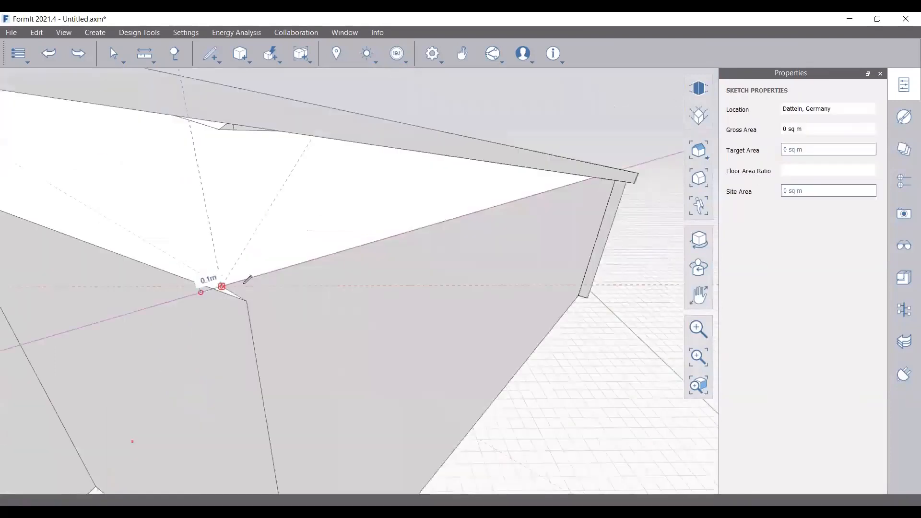
left_click(222, 288)
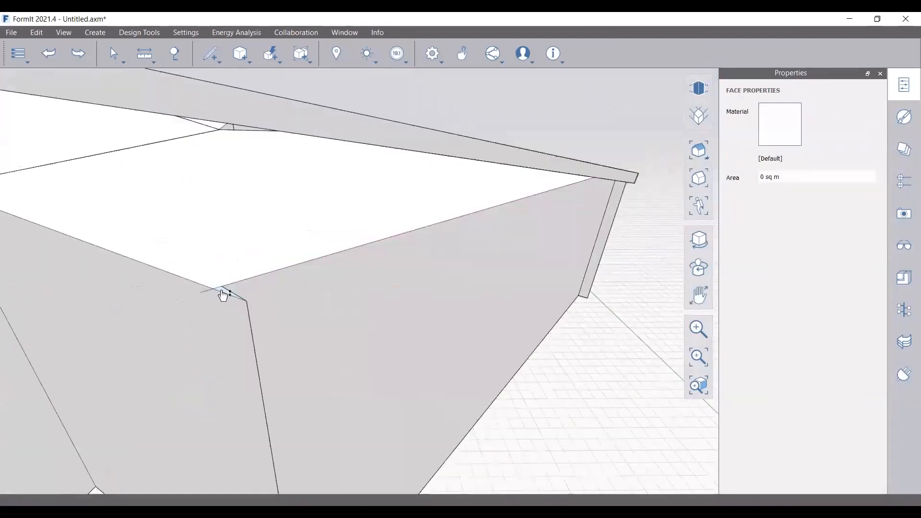
scroll(226, 302, "down", 3)
scroll(229, 307, "up", 5)
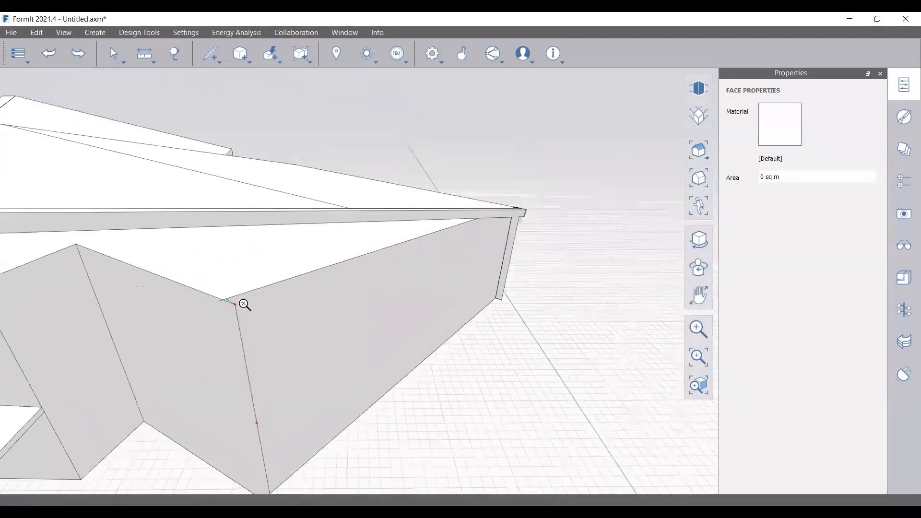
middle_click_drag(214, 295, 440, 238)
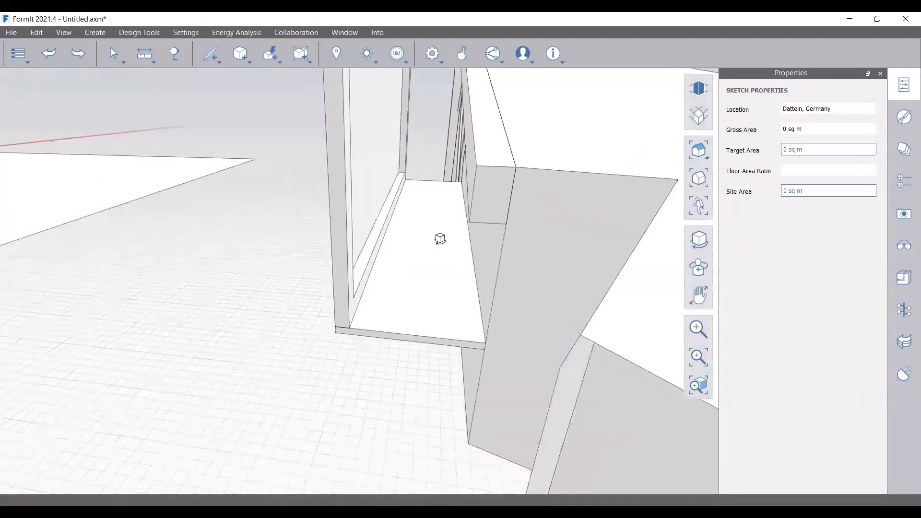
Flatten the warped face on the lower block
scroll(499, 339, "down", 5)
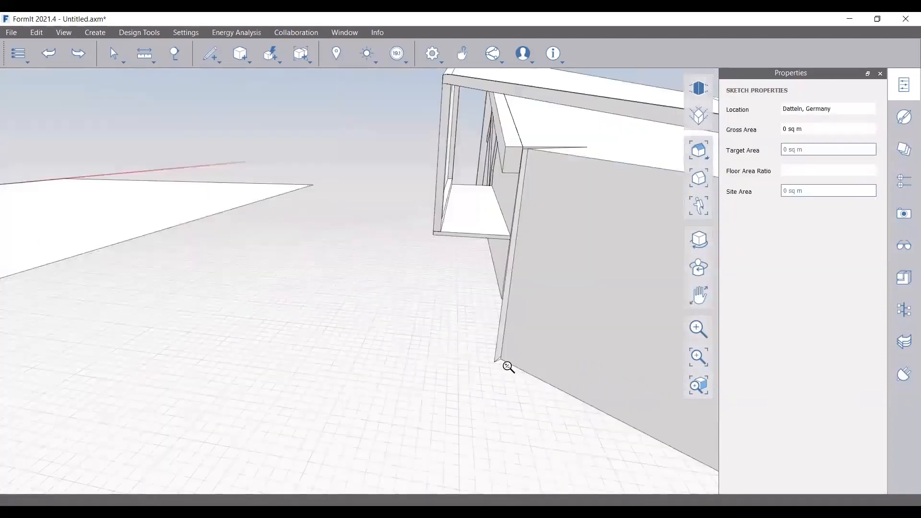
scroll(508, 366, "up", 2)
scroll(505, 364, "up", 3)
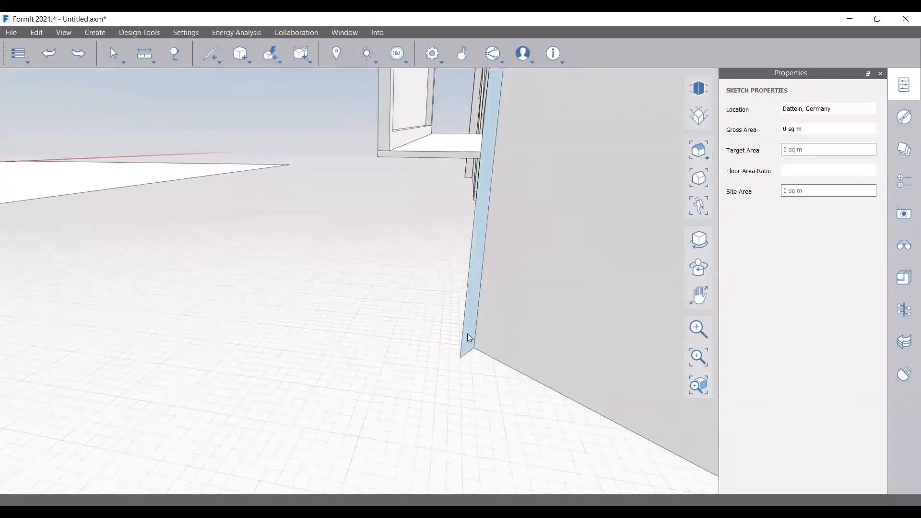
middle_click_drag(469, 338, 376, 92)
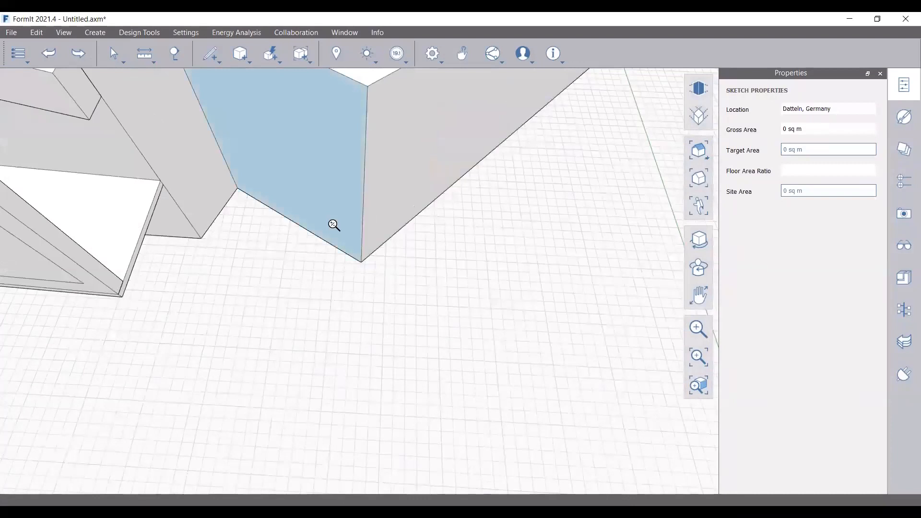
scroll(334, 225, "down", 2)
scroll(369, 232, "down", 1)
middle_click_drag(405, 240, 477, 273)
right_click_drag(477, 273, 393, 214)
scroll(393, 214, "down", 2)
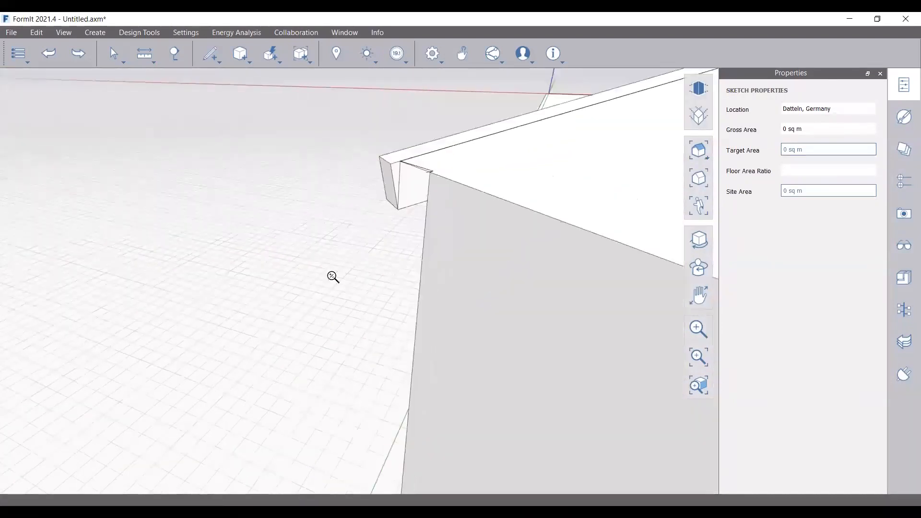
right_click_drag(333, 277, 576, 284)
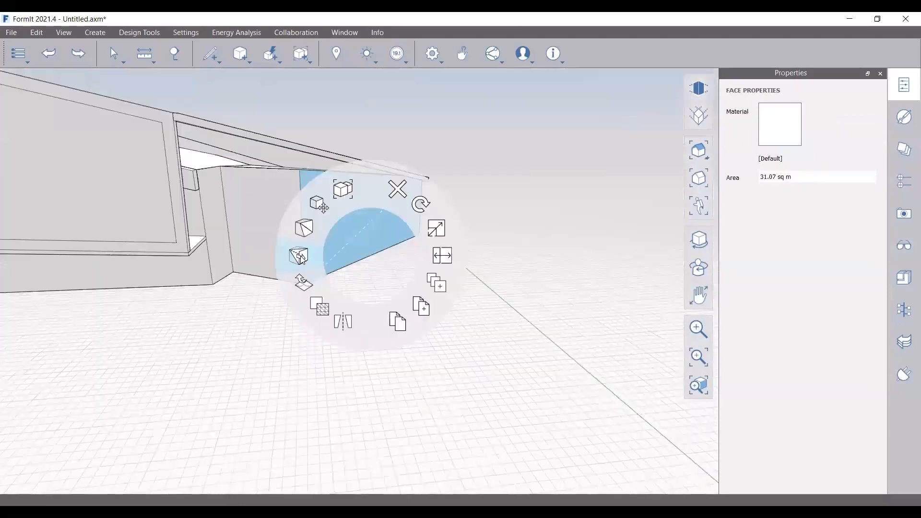
left_click(301, 258)
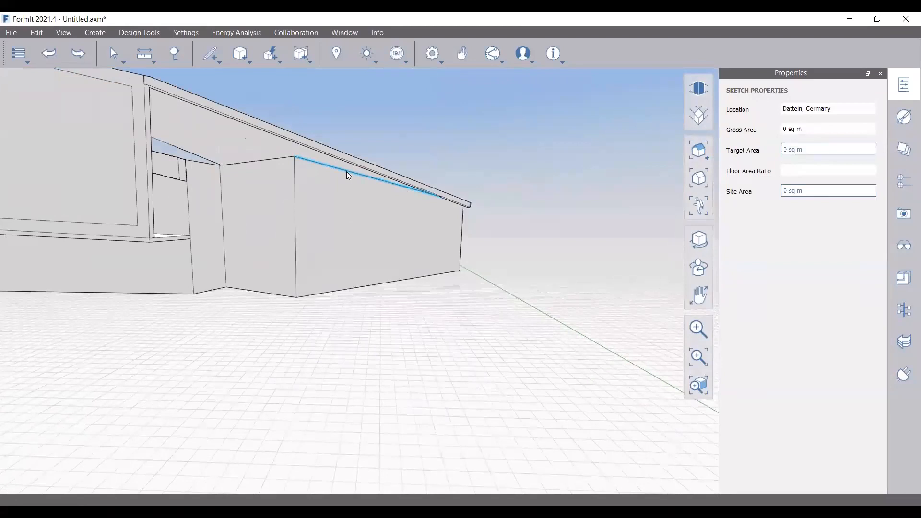
Pull the Group 6 beam face out 0.3m and finish editing the beam group
middle_click_drag(270, 296, 244, 204)
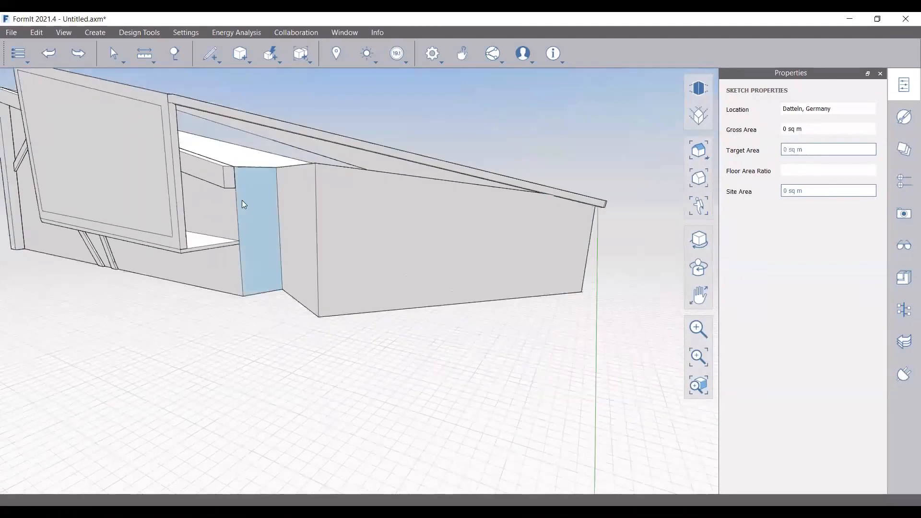
scroll(244, 201, "up", 10)
mouse_move(244, 198)
left_mouse_down()
mouse_move(244, 182)
mouse_move(248, 200)
left_mouse_up()
middle_click_drag(281, 218, 278, 139)
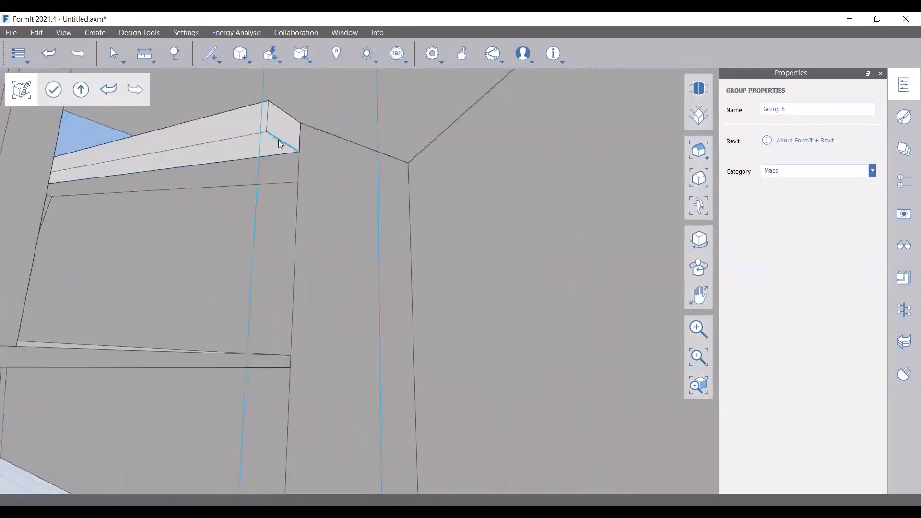
left_click(276, 143)
left_click(264, 147)
scroll(281, 259, "down", 3)
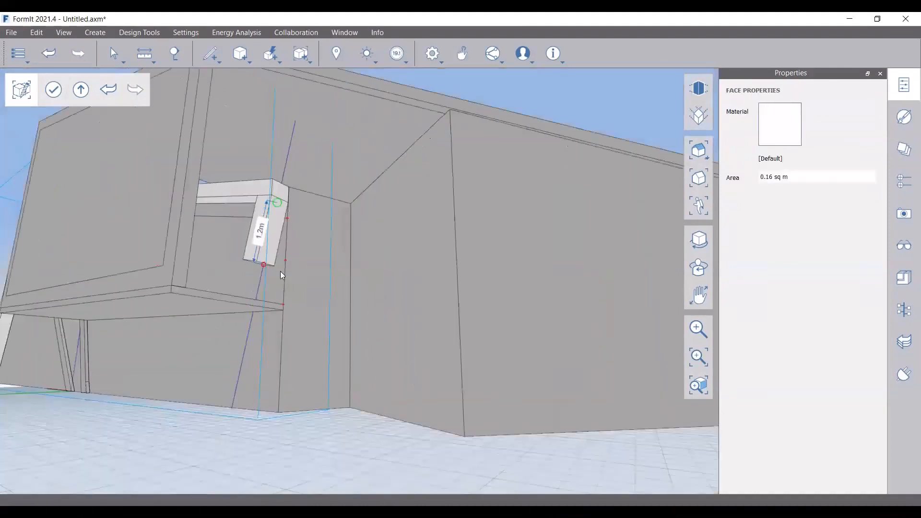
scroll(281, 271, "up", 2)
key("Escape")
mouse_move(329, 308)
right_mouse_down()
mouse_move(268, 317)
mouse_move(301, 234)
right_mouse_up()
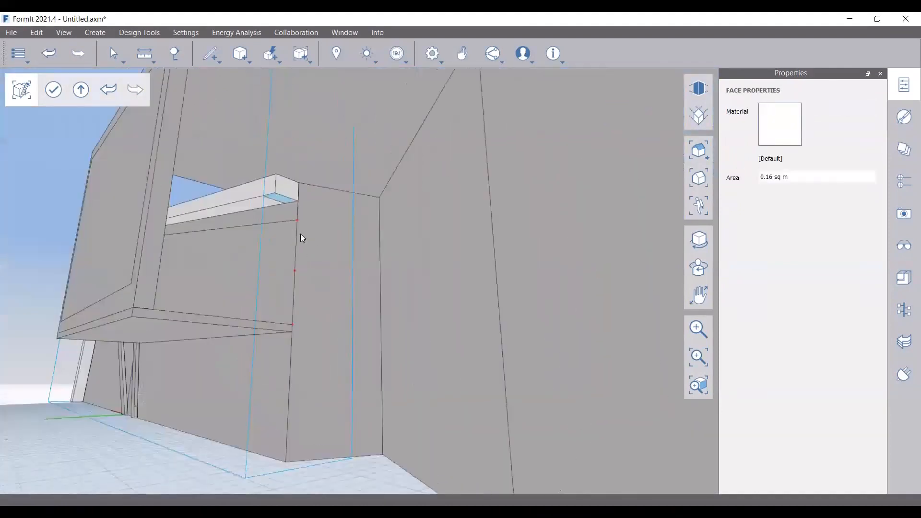
right_click_drag(346, 318, 333, 330)
key("Escape")
right_click_drag(278, 212, 290, 203)
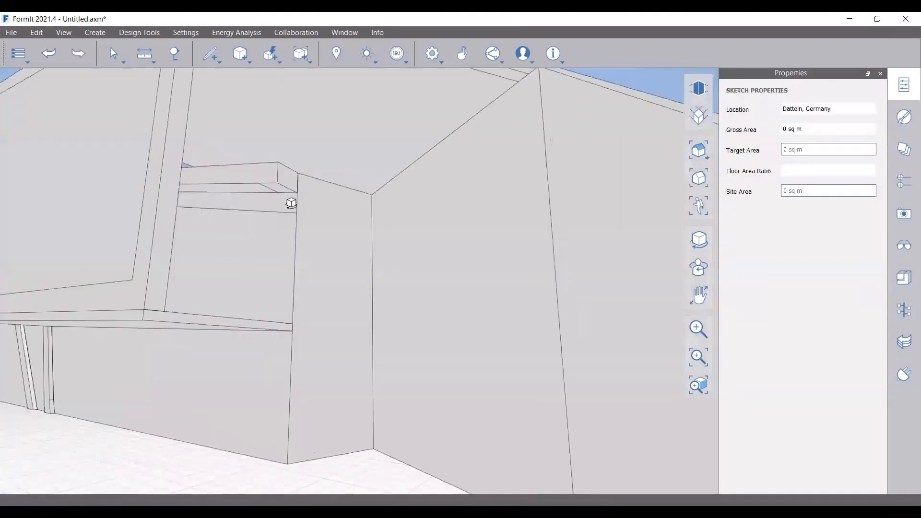
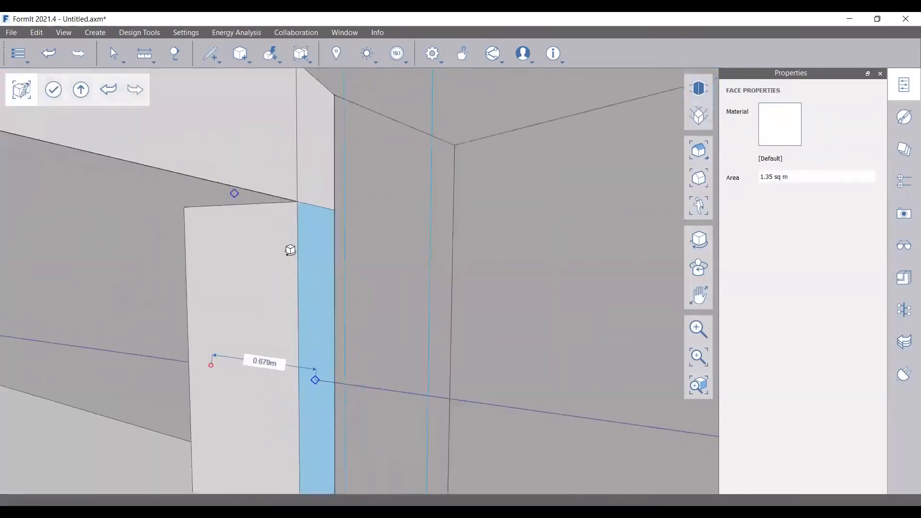
Fill the triangular corner gap in the Group 6 wall by pushing it out 0.4 m
left_click(258, 193)
right_click_drag(265, 253, 371, 236)
left_click(288, 161)
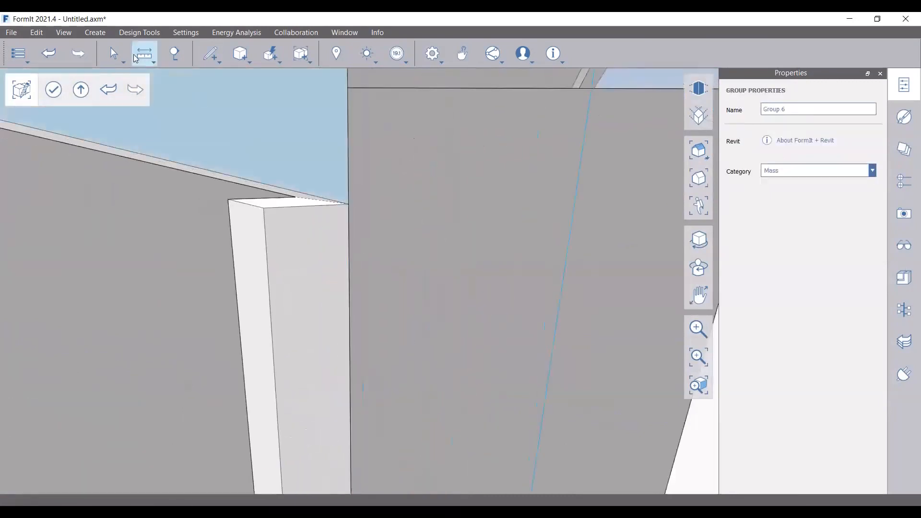
left_click(212, 54)
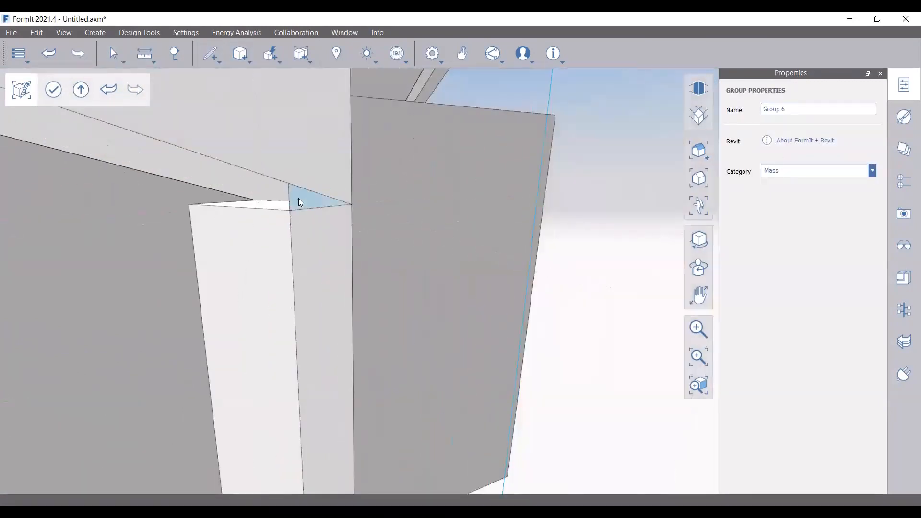
left_click(298, 201)
left_click(250, 214)
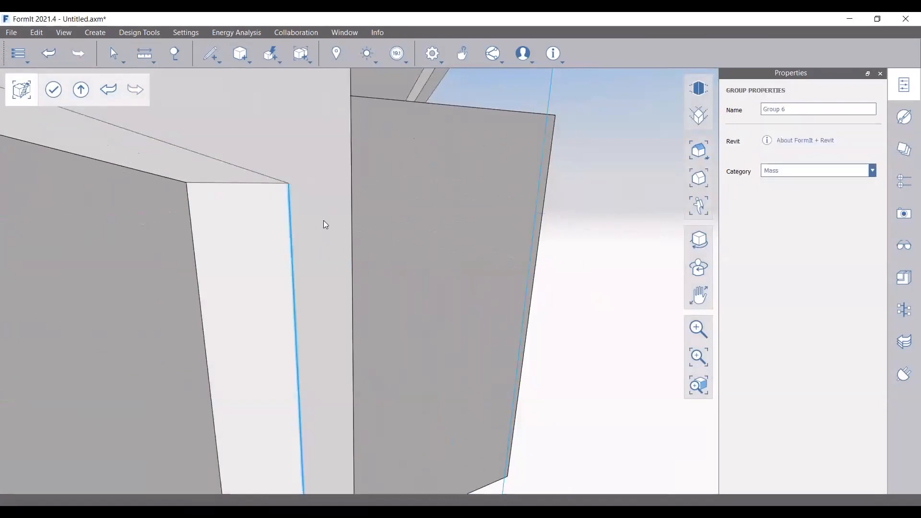
key("Escape")
Offset the end wall face by 0.3 m with OF to create an inset frame strip
scroll(314, 230, "down", 2)
scroll(259, 230, "down", 3)
mouse_move(282, 246)
right_mouse_down()
mouse_move(259, 229)
mouse_move(237, 261)
mouse_move(255, 290)
mouse_move(314, 309)
mouse_move(240, 331)
mouse_move(254, 298)
right_mouse_up()
scroll(271, 242, "down", 4)
left_click(398, 278)
key("o")
key("f")
scroll(323, 222, "up", 1)
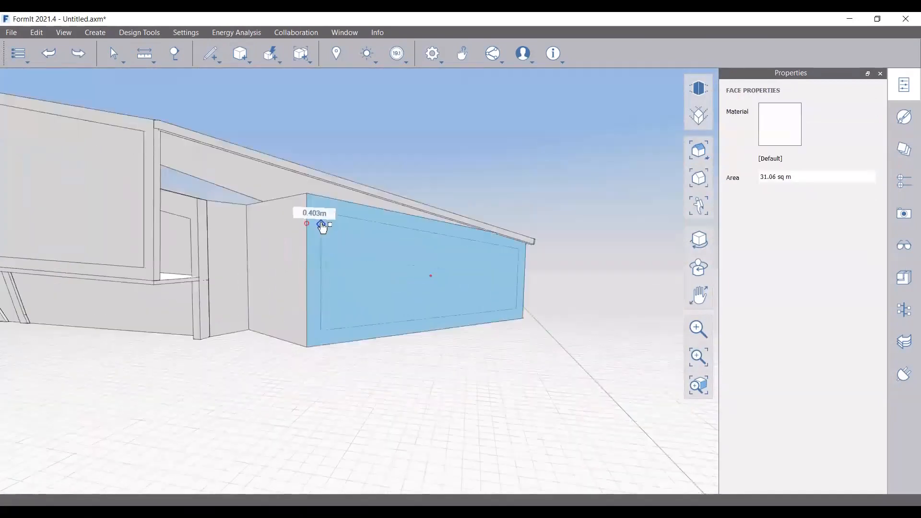
type(".3")
key("Return")
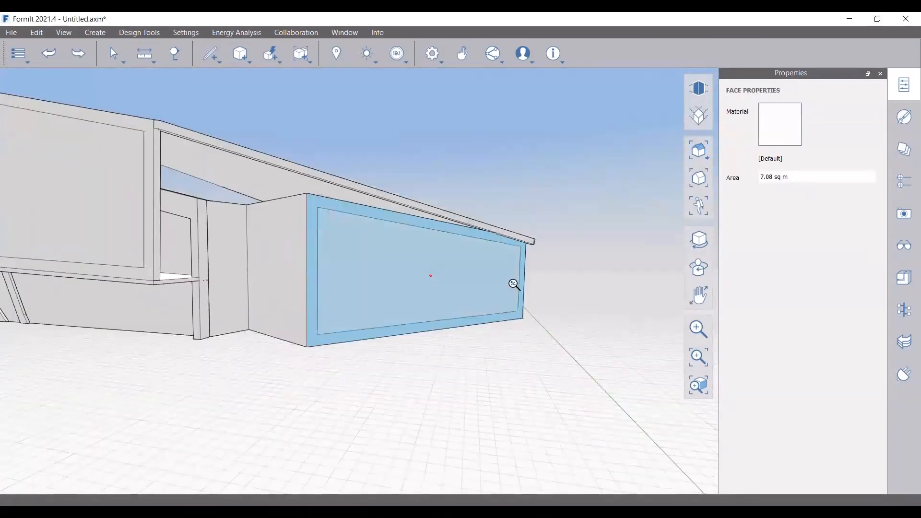
Delete the inset's left and bottom edges
scroll(528, 280, "up", 2)
right_click_drag(516, 293, 494, 293)
key("Escape")
left_click(240, 212)
key("Delete")
scroll(570, 323, "up", 3)
scroll(538, 321, "up", 1)
Draw lines from the inset edge down to the wall base and at the upper-left corner
key("l")
left_click(531, 310)
scroll(529, 330, "up", 3)
left_click(528, 330)
scroll(564, 307, "down", 5)
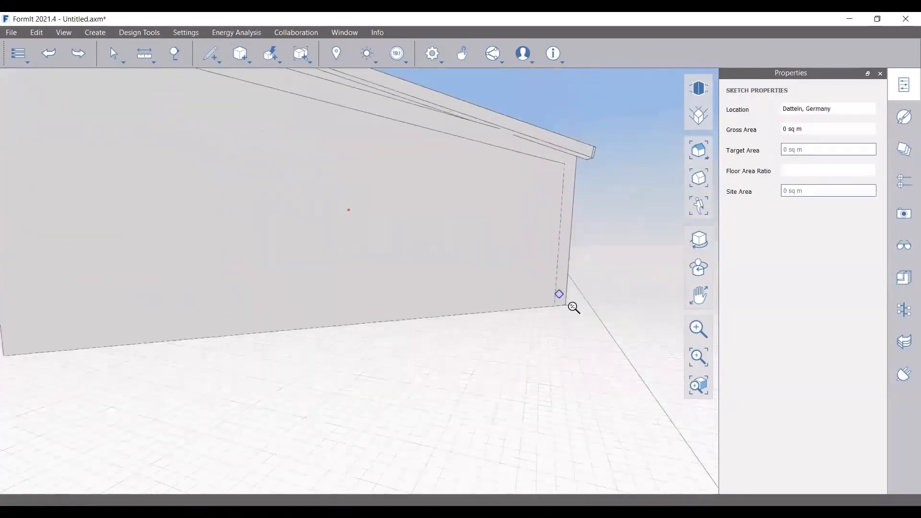
scroll(206, 114, "up", 2)
key("l")
left_click(212, 116)
left_click(182, 110)
Extend the strip face along the wall and move its corner vertex to the wall's left edge
left_click(269, 114)
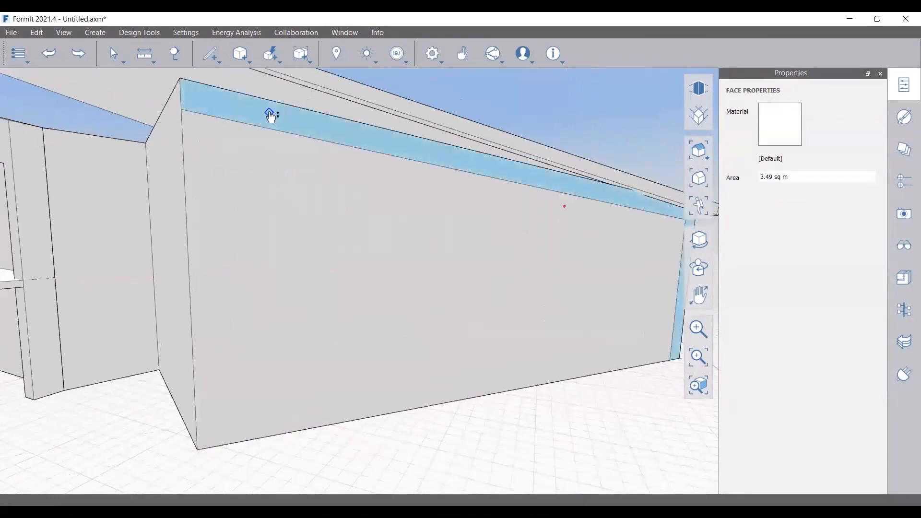
left_click(269, 114)
scroll(407, 188, "down", 5)
right_click_drag(550, 206, 400, 213)
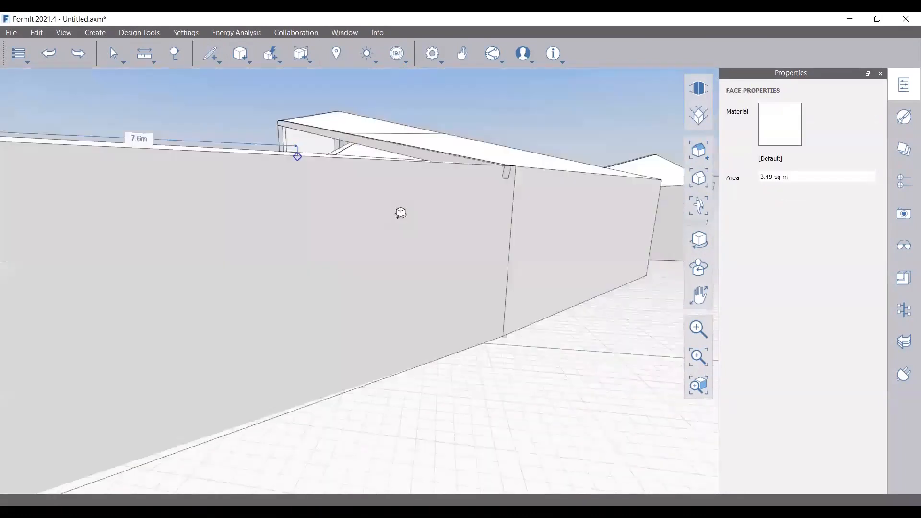
left_click(326, 322)
mouse_move(326, 322)
right_mouse_down()
mouse_move(427, 292)
mouse_move(488, 291)
mouse_move(497, 345)
mouse_move(294, 159)
right_mouse_up()
left_click(297, 187)
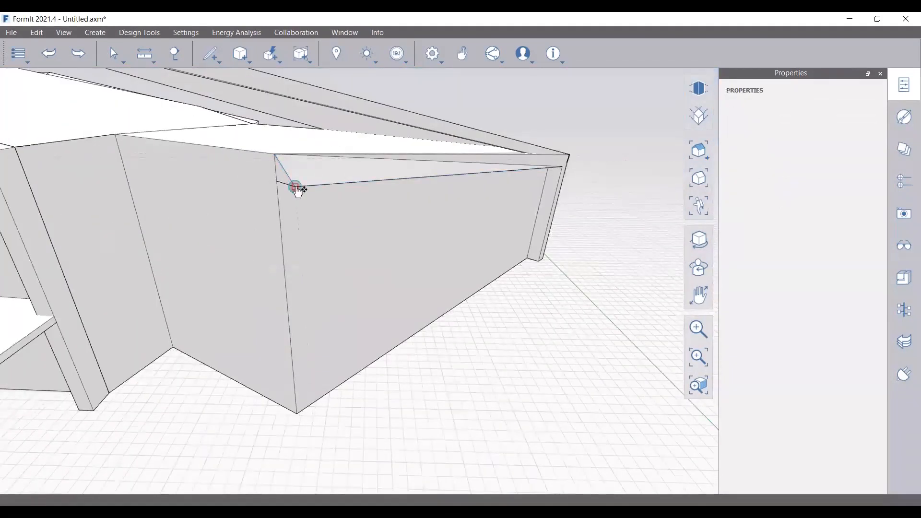
left_click_drag(296, 187, 277, 182)
Draw a 0.347 m wide rectangle at the wall corner
right_click_drag(376, 183, 370, 178)
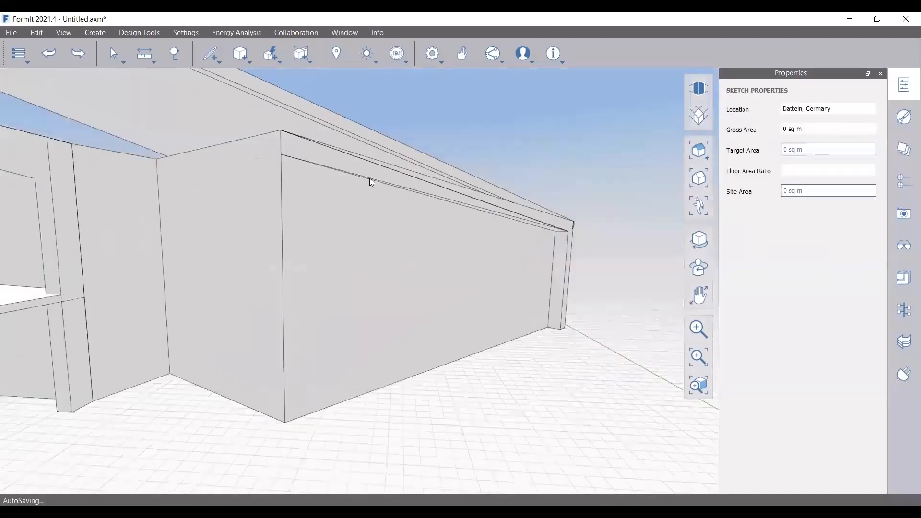
right_click_drag(431, 220, 186, 229)
scroll(185, 229, "down", 5)
right_click_drag(204, 270, 298, 291)
scroll(206, 232, "up", 3)
right_click_drag(207, 232, 200, 135)
scroll(248, 302, "up", 3)
scroll(249, 302, "up", 2)
left_click(271, 461)
scroll(269, 271, "up", 3)
left_click(268, 226)
left_click(296, 226)
Push the rectangle's end face in 0.277 m
scroll(257, 331, "down", 1)
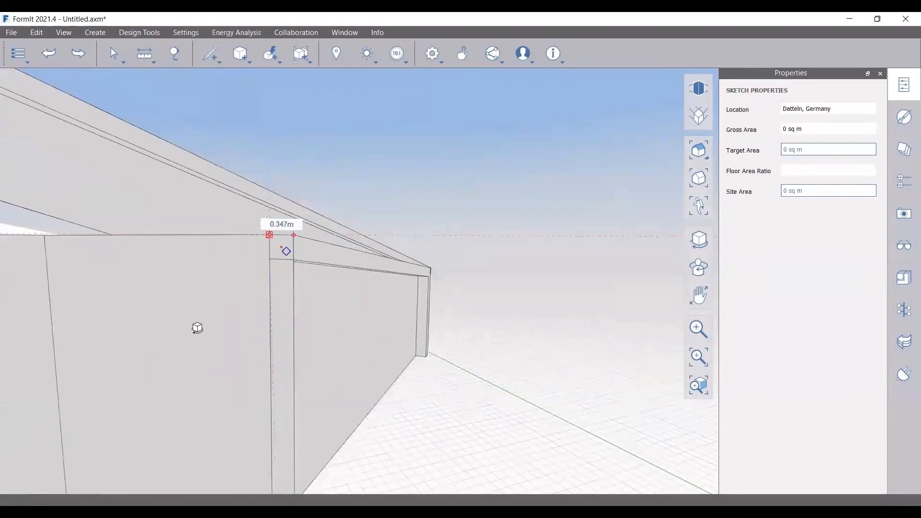
right_click_drag(197, 328, 123, 309)
key("Escape")
scroll(295, 332, "up", 2)
left_click(293, 270)
scroll(305, 187, "up", 3)
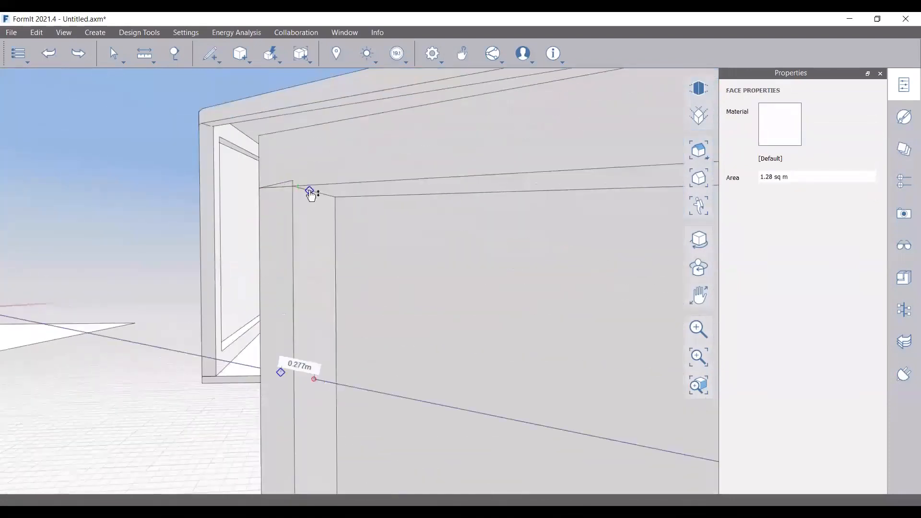
left_click(314, 194)
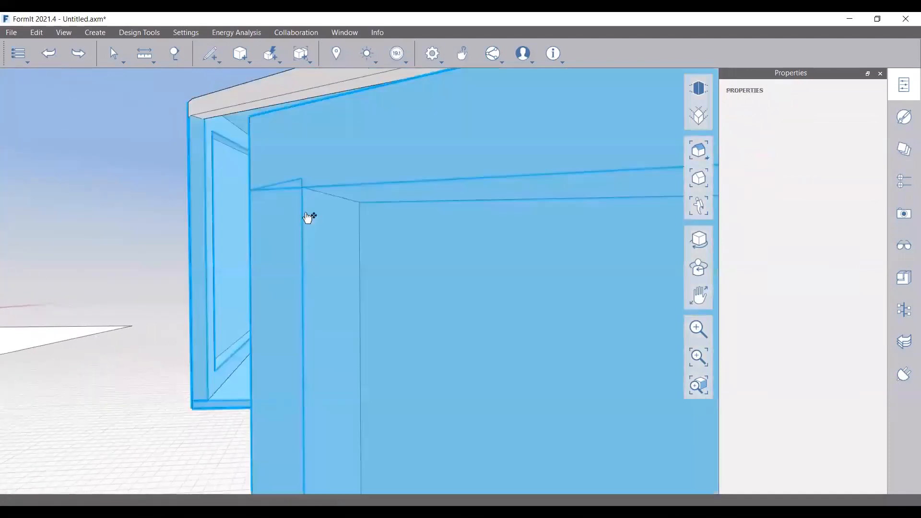
Delete the leftover sloped, vertical and horizontal edges at the corner
left_click(289, 180)
key("Delete")
scroll(302, 187, "up", 2)
left_click(302, 187)
key("Delete")
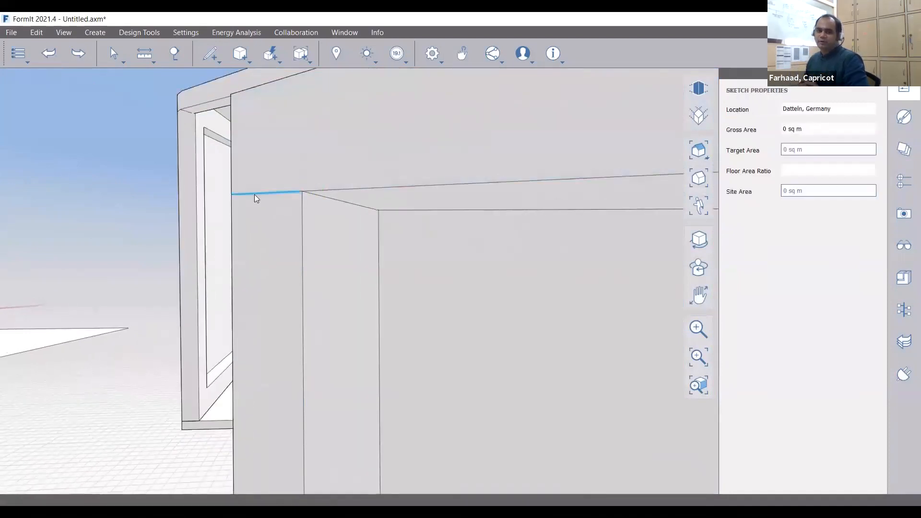
left_click(255, 193)
key("Delete")
scroll(353, 212, "down", 1)
scroll(353, 212, "down", 4)
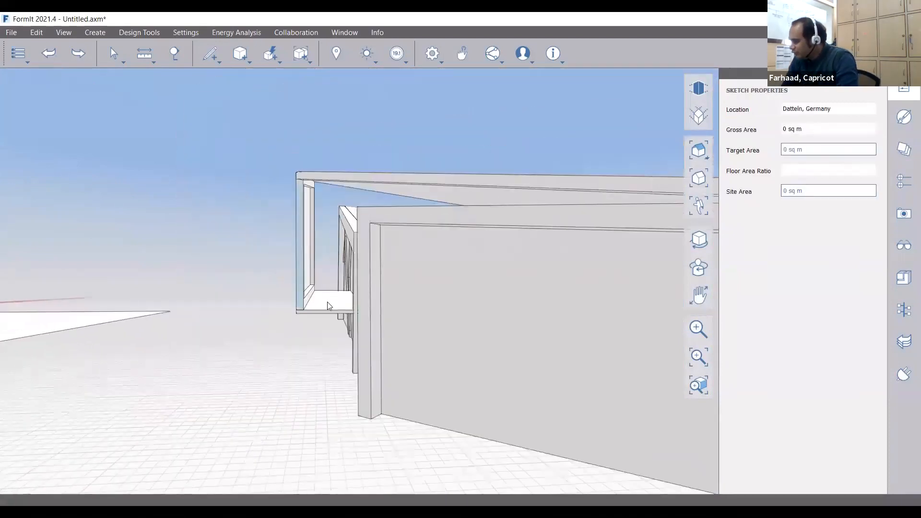
right_click_drag(288, 275, 608, 271)
scroll(602, 276, "down", 5)
right_click_drag(456, 364, 333, 323)
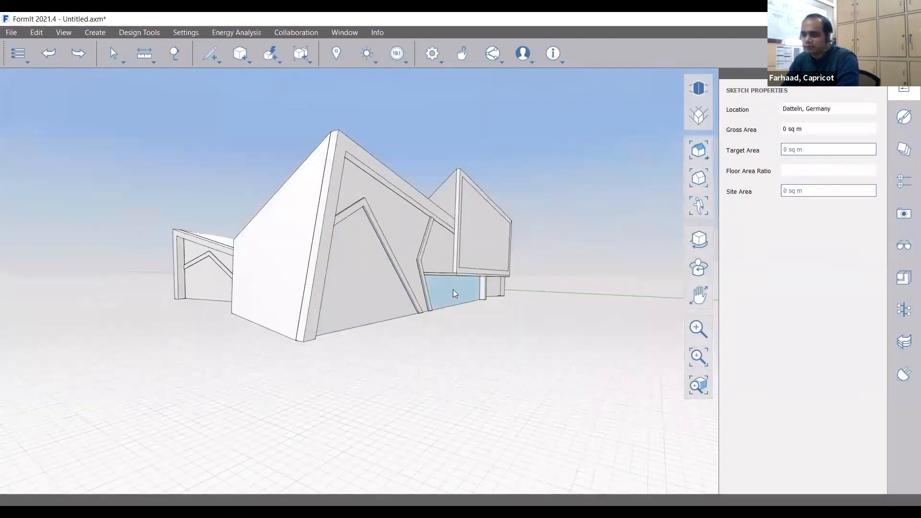
Inset the roof face by 0.226 m using OF
scroll(452, 171, "up", 3)
scroll(451, 171, "up", 3)
right_click_drag(453, 232, 211, 230)
scroll(285, 165, "up", 2)
right_click_drag(285, 165, 224, 208)
scroll(225, 206, "up", 2)
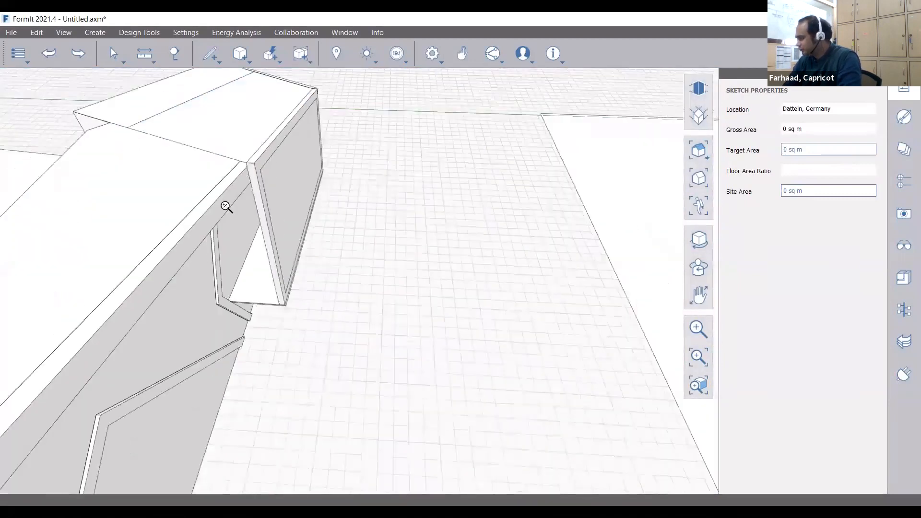
scroll(225, 207, "up", 2)
right_click(208, 138)
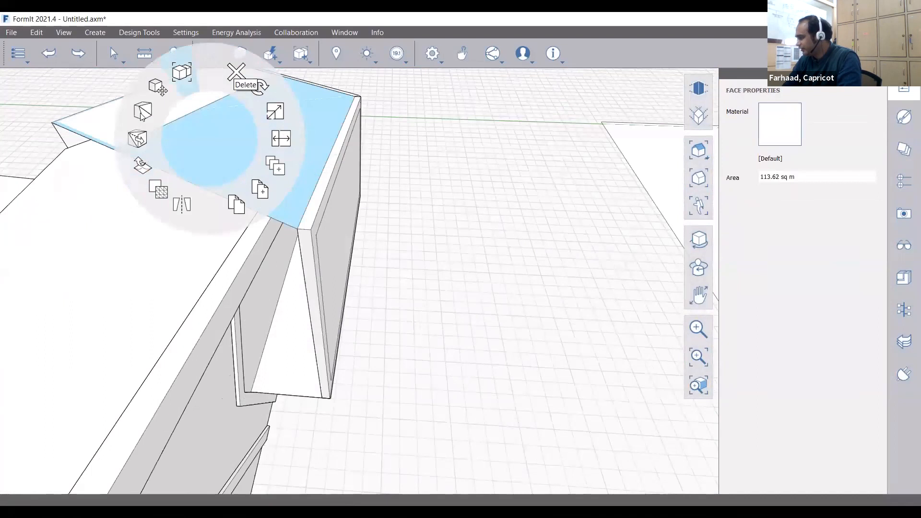
left_click(441, 220)
right_click_drag(412, 183, 374, 186)
left_click(319, 183)
key("o")
key("f")
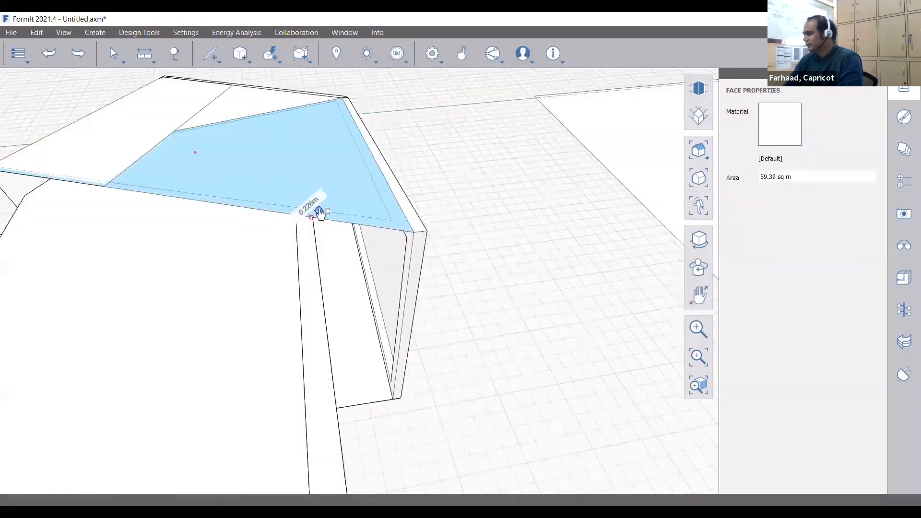
left_click(320, 213)
Cancel the unfinished line and the face extrusion
scroll(313, 109, "up", 5)
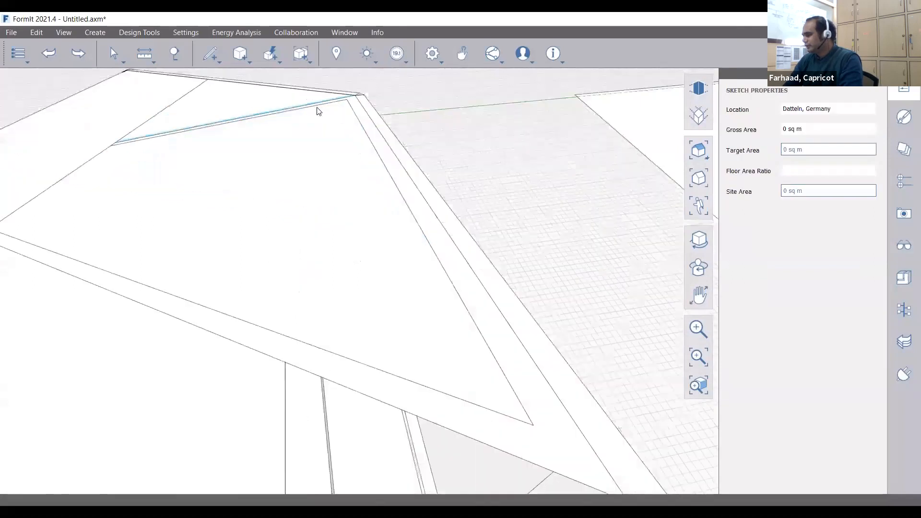
scroll(355, 168, "down", 5)
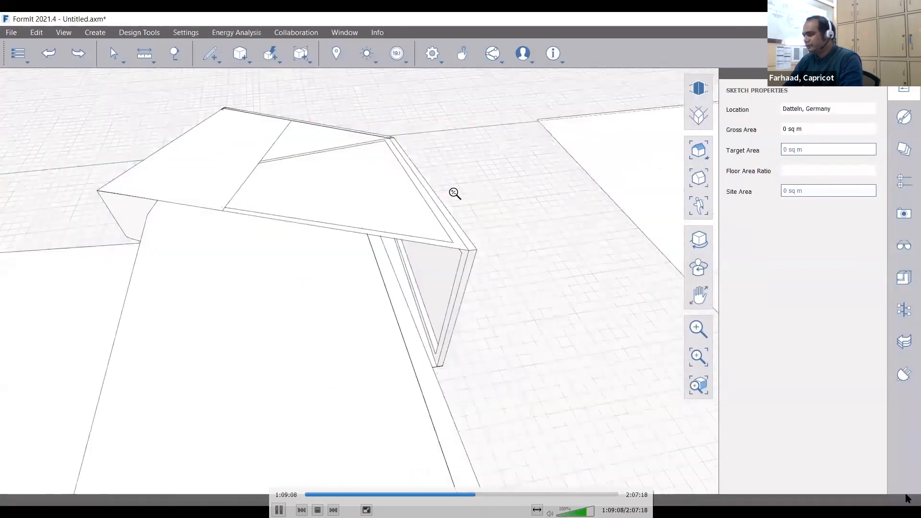
scroll(454, 193, "up", 2)
right_click_drag(454, 194, 359, 202)
mouse_move(439, 283)
right_mouse_down()
mouse_move(453, 263)
mouse_move(497, 323)
right_mouse_up()
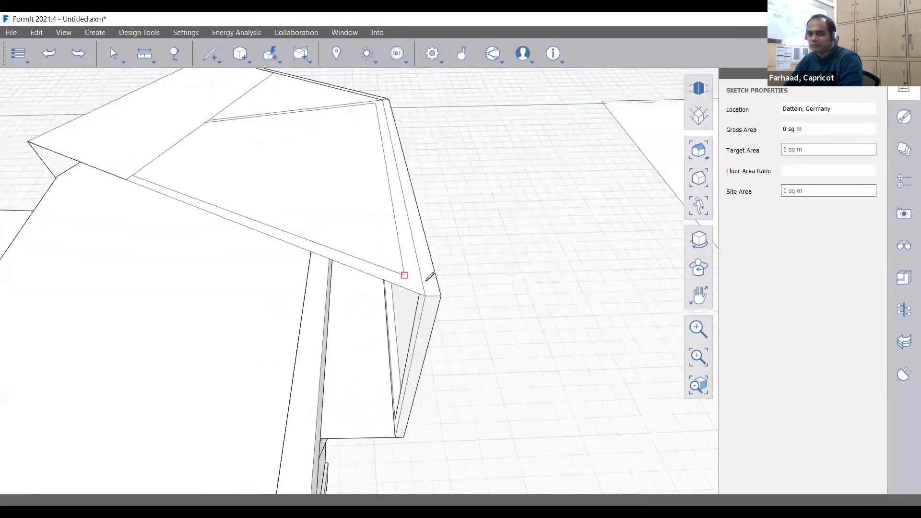
scroll(424, 280, "up", 2)
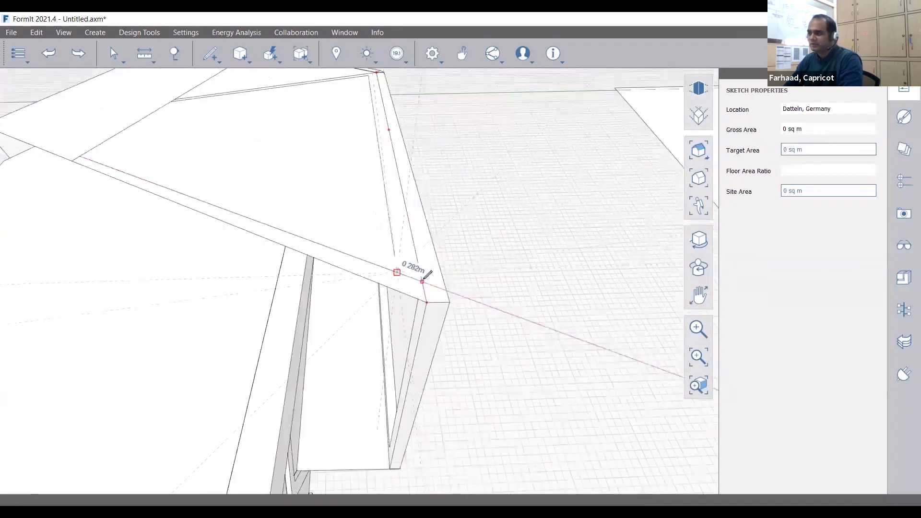
key("Escape")
right_click_drag(391, 288, 390, 140)
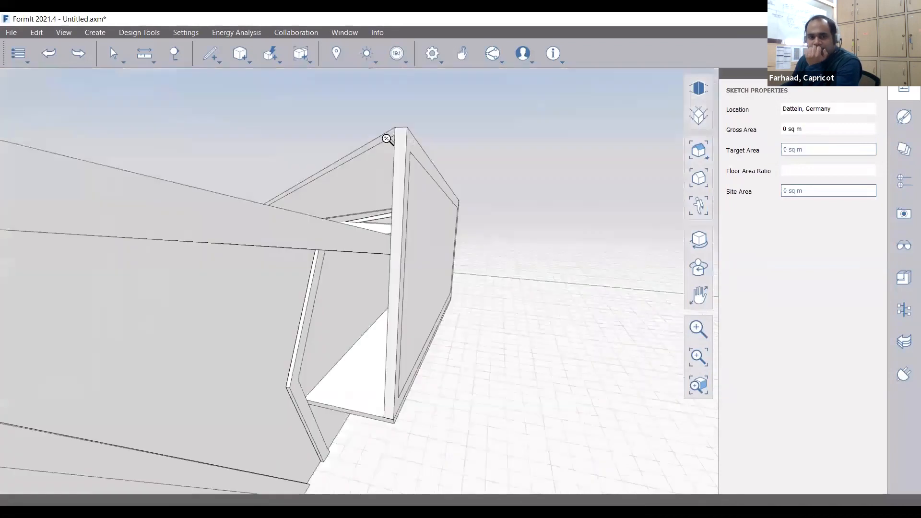
scroll(379, 143, "up", 3)
left_click(375, 144)
scroll(375, 140, "down", 1)
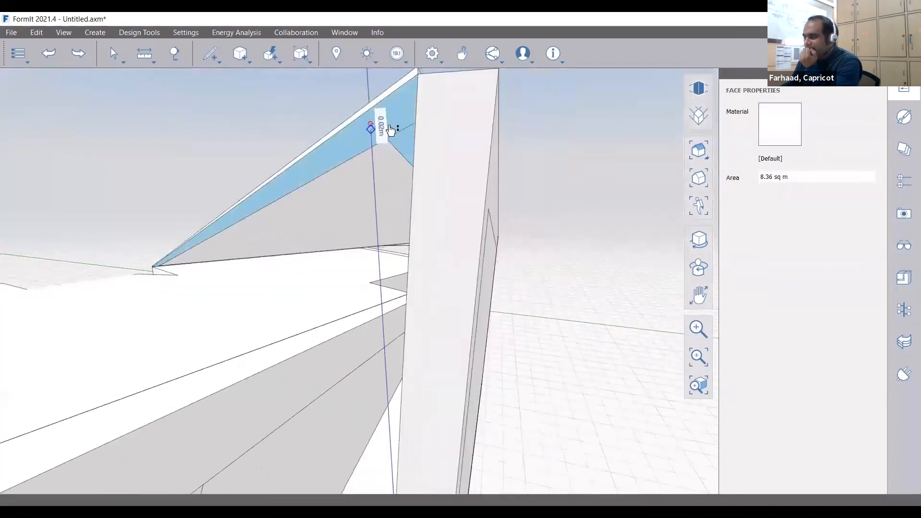
key("Escape")
Orbit around the whole building and select the left roof face
scroll(302, 177, "down", 4)
right_click_drag(387, 232, 259, 157)
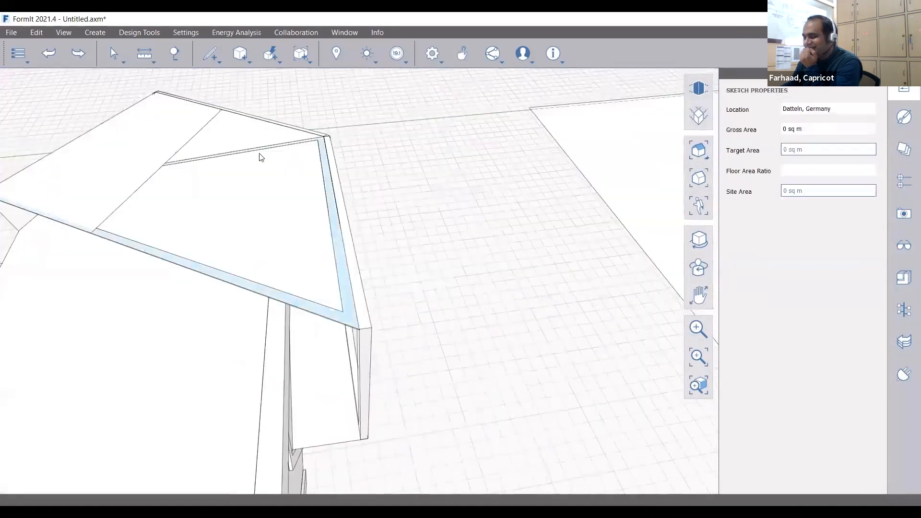
scroll(259, 157, "down", 1)
left_click(157, 152)
scroll(169, 107, "up", 5)
scroll(211, 185, "down", 2)
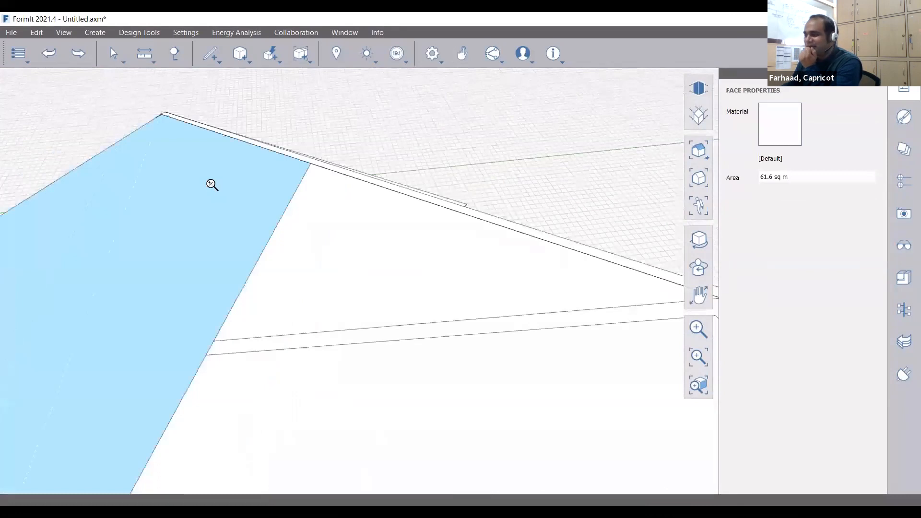
scroll(212, 184, "down", 8)
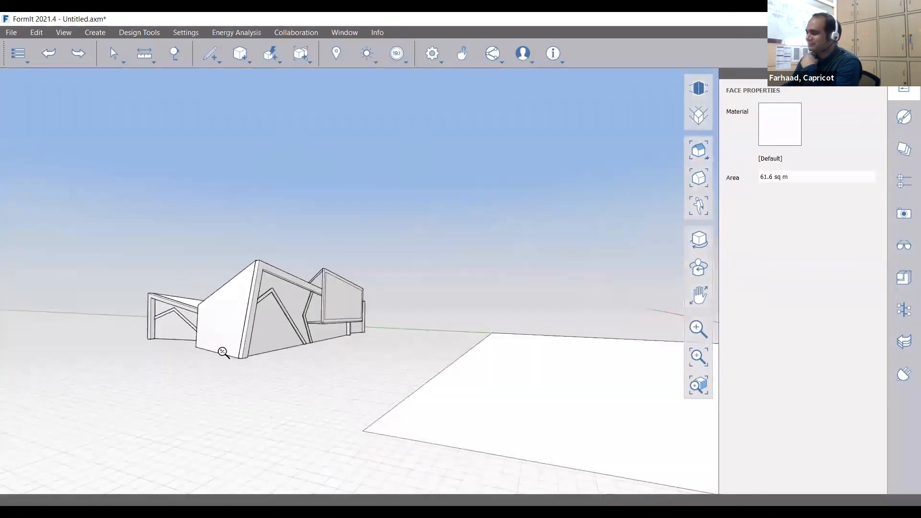
scroll(223, 353, "up", 1)
Browse the Levels, Scenes, Content Library and Layers panels
left_click(903, 181)
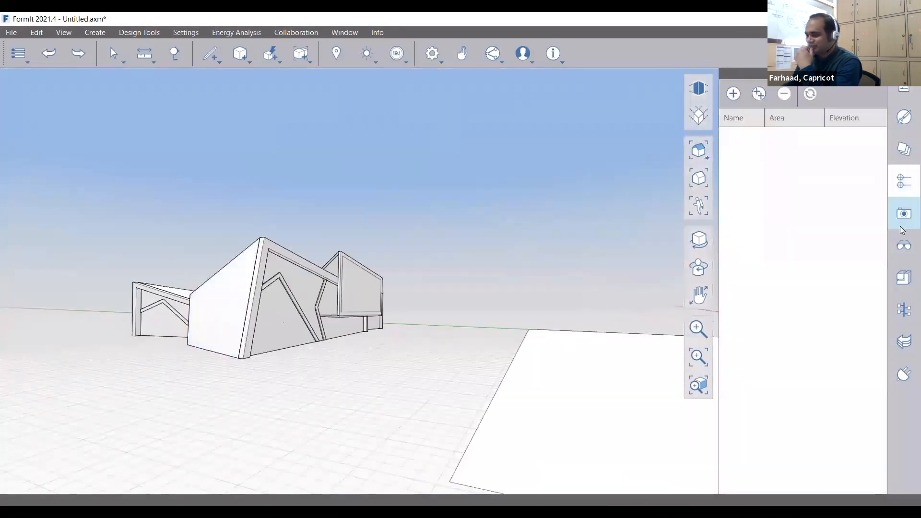
left_click(902, 221)
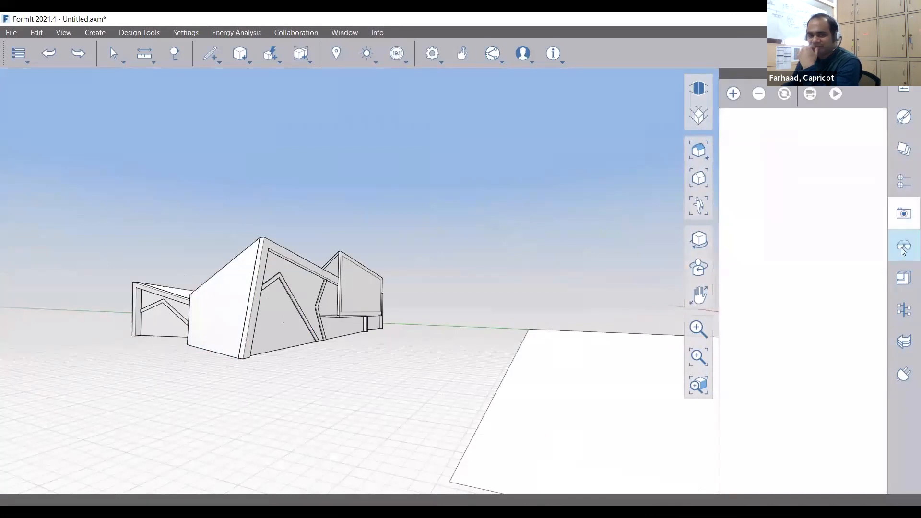
left_click(903, 287)
left_click(903, 181)
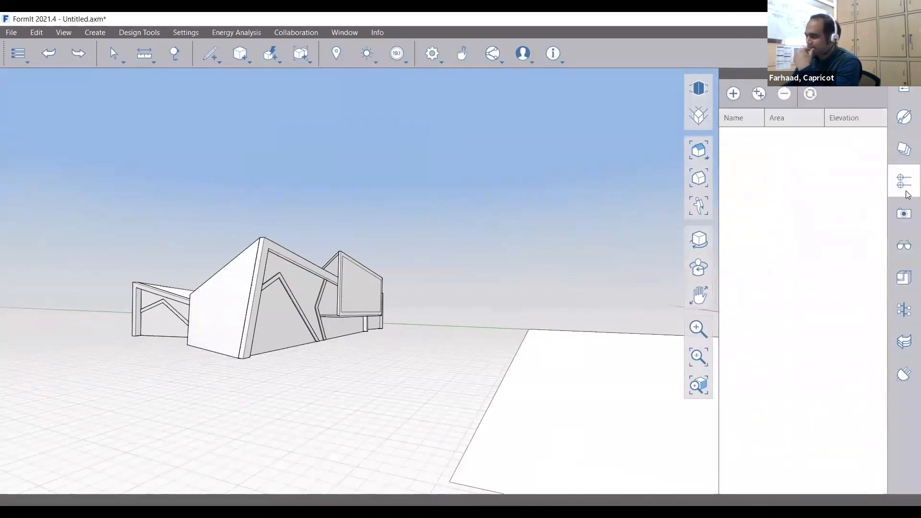
left_click(903, 150)
Open the Materials panel and load Stucco - Colorized 2 into the sketch
left_click(345, 33)
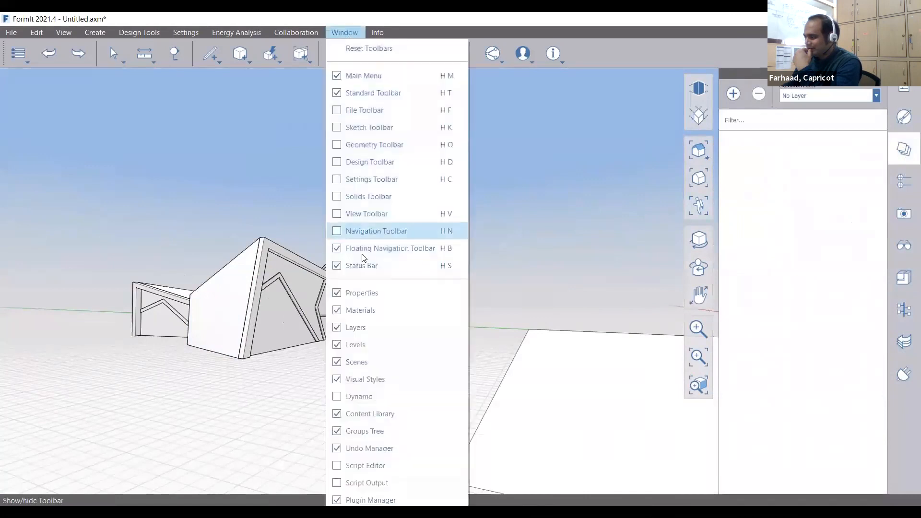
left_click(359, 309)
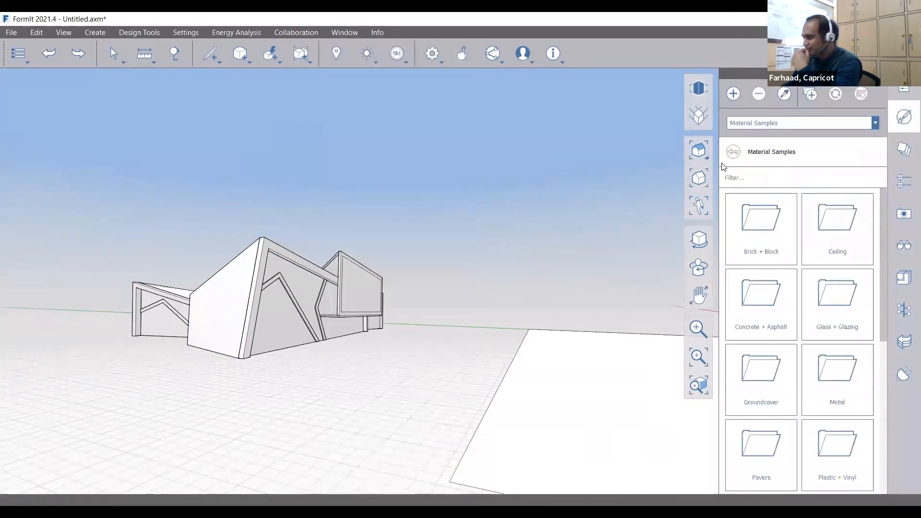
scroll(818, 302, "down", 5)
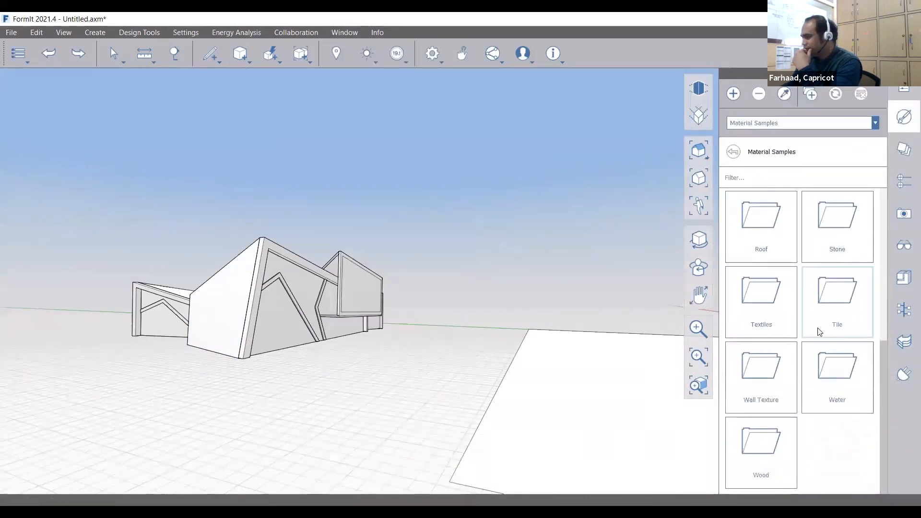
double_click(790, 350)
Browse the Wall Texture and Metal sample materials, then start a new material
left_click(763, 124)
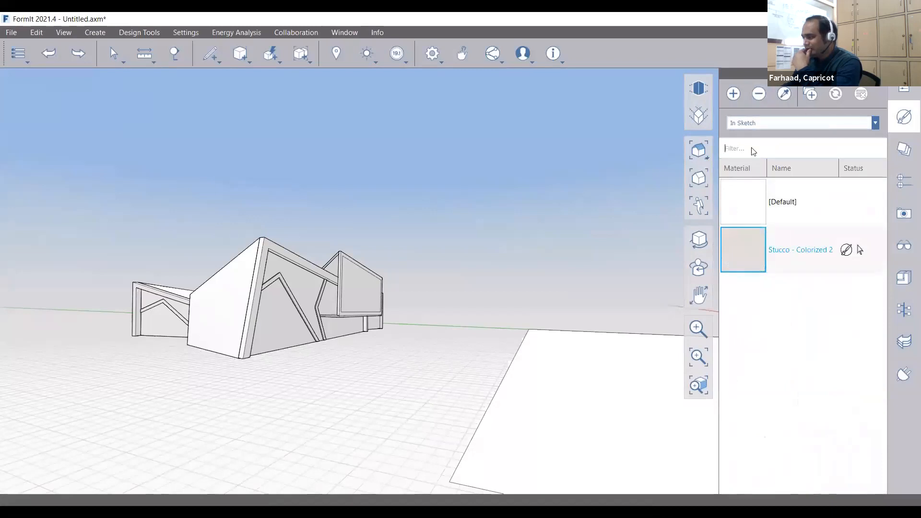
left_click(753, 149)
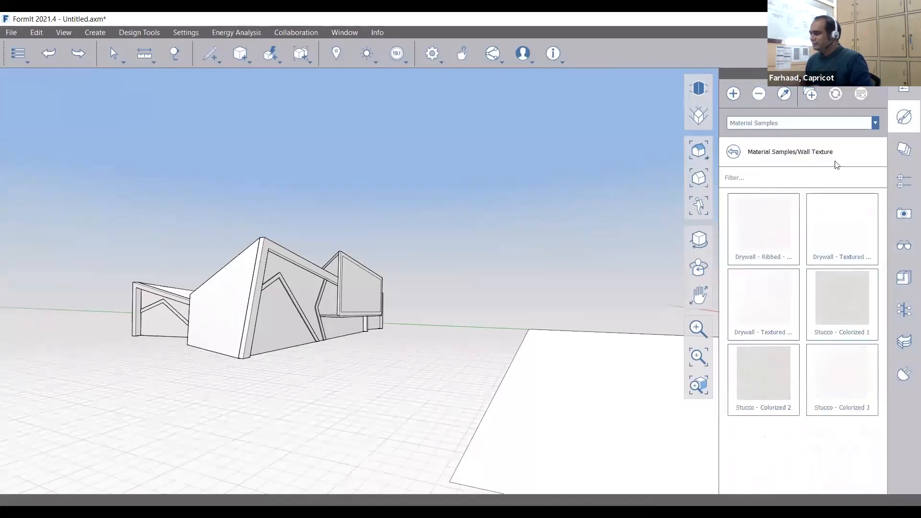
left_click(733, 152)
scroll(842, 291, "down", 2)
left_click(842, 292)
scroll(817, 259, "down", 5)
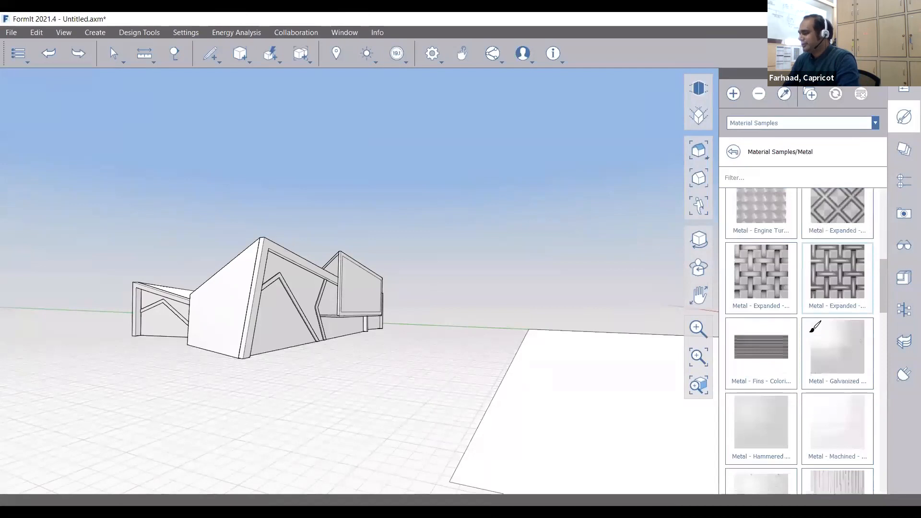
scroll(789, 329, "down", 5)
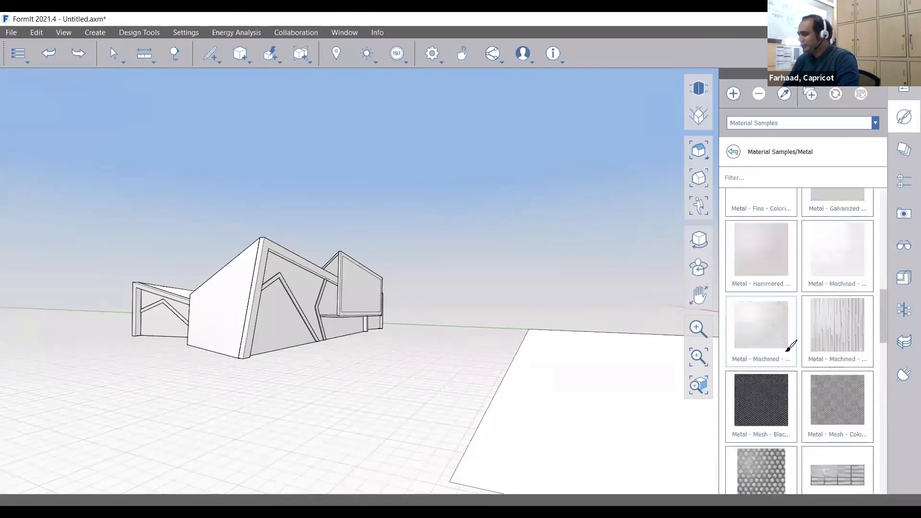
scroll(767, 277, "down", 5)
scroll(835, 311, "up", 8)
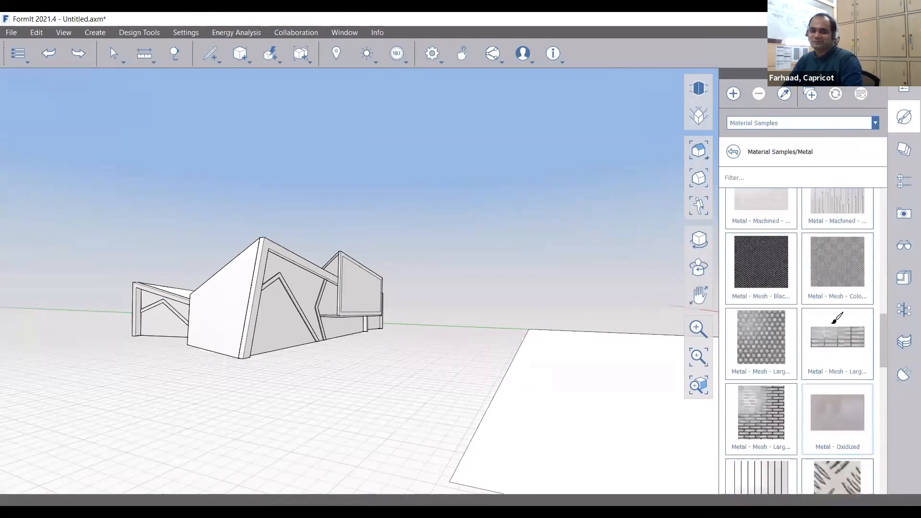
scroll(837, 318, "up", 10)
left_click(734, 94)
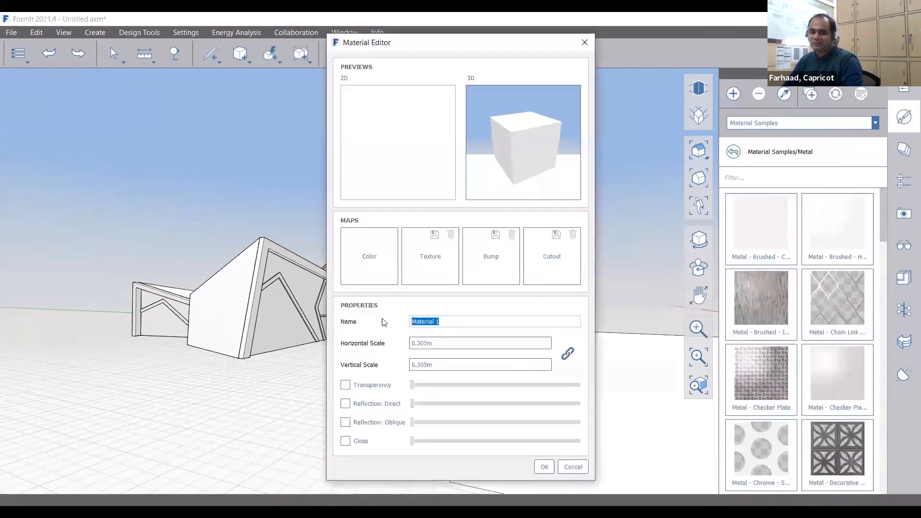
Name the material Ext.Facade-Black and give it dark grey colour #262626 (Val 38)
type("ex")
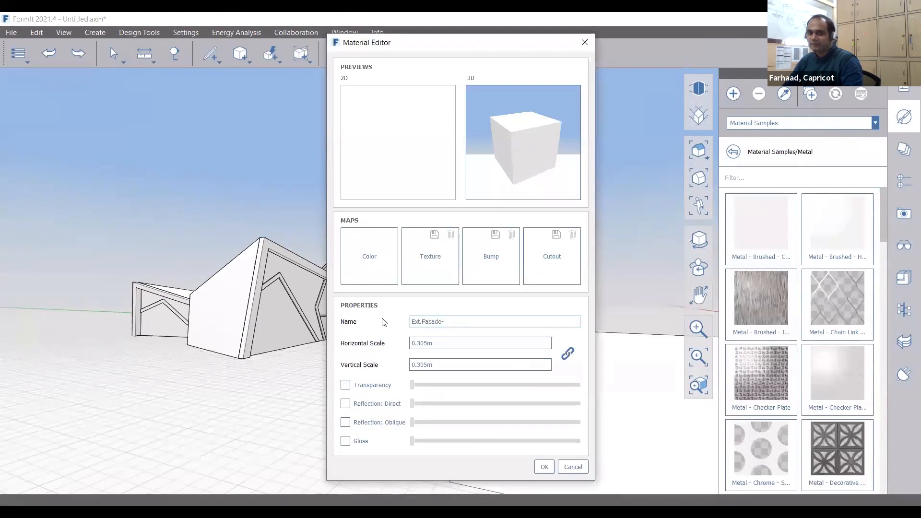
left_click(376, 255)
left_click(576, 251)
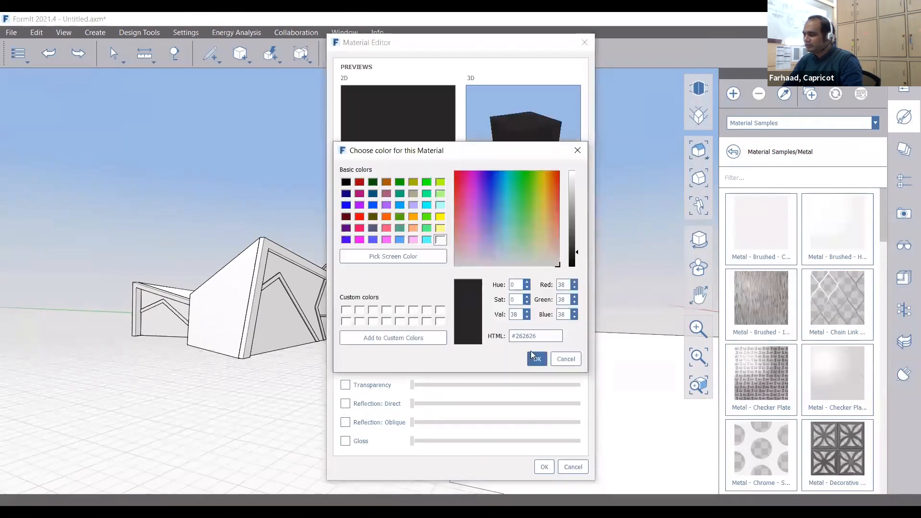
left_click(537, 359)
left_click(544, 467)
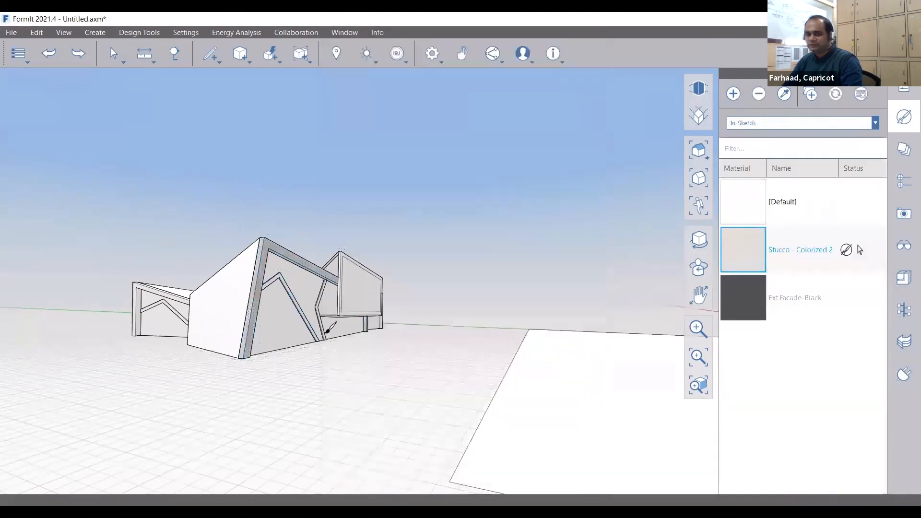
Paint the front wall's frame edges with Ext.Facade-Black
scroll(250, 292, "up", 3)
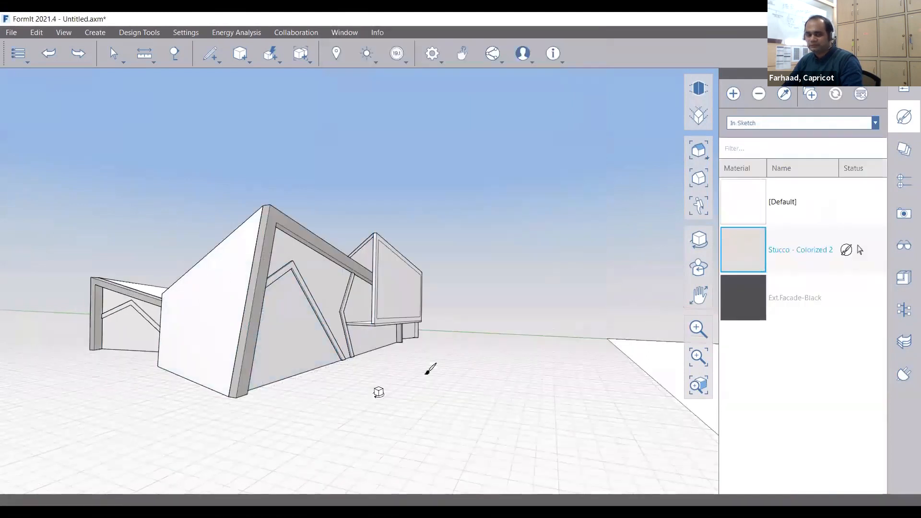
right_click_drag(378, 392, 275, 383)
left_click(743, 297)
left_click(473, 326)
scroll(376, 304, "up", 5)
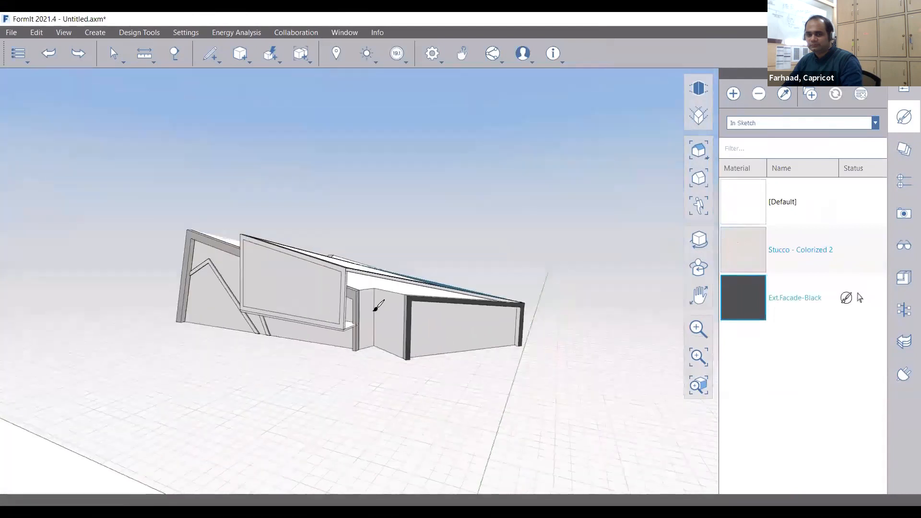
scroll(427, 298, "up", 2)
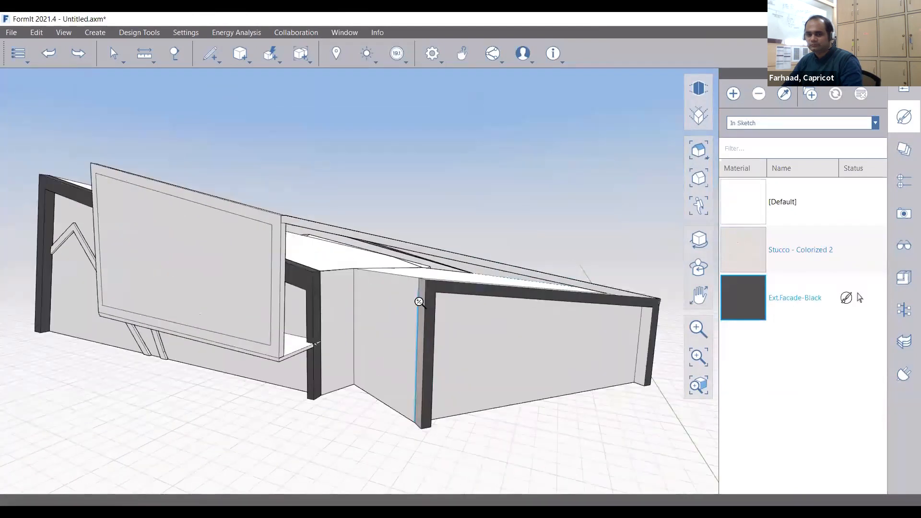
scroll(419, 301, "up", 2)
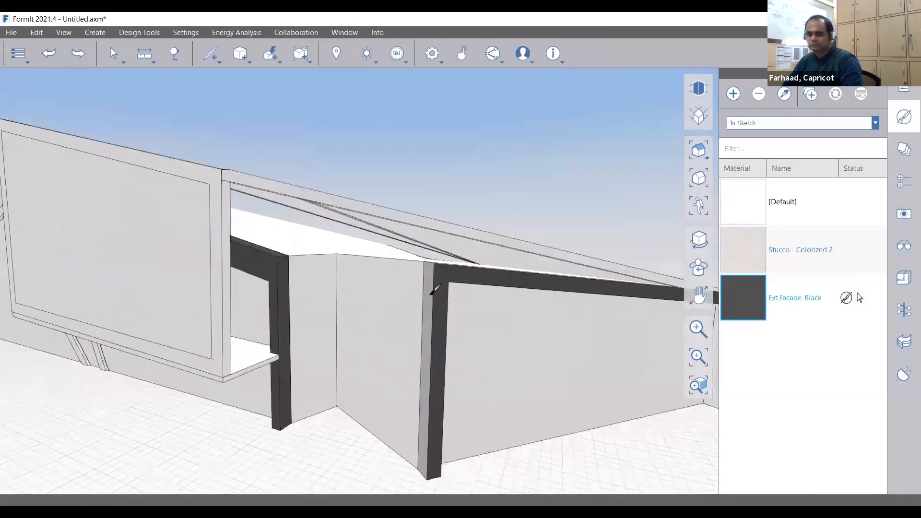
Reselect Ext.Facade-Black and orbit around the building to reach its other edge frames
middle_click_drag(435, 290, 482, 422)
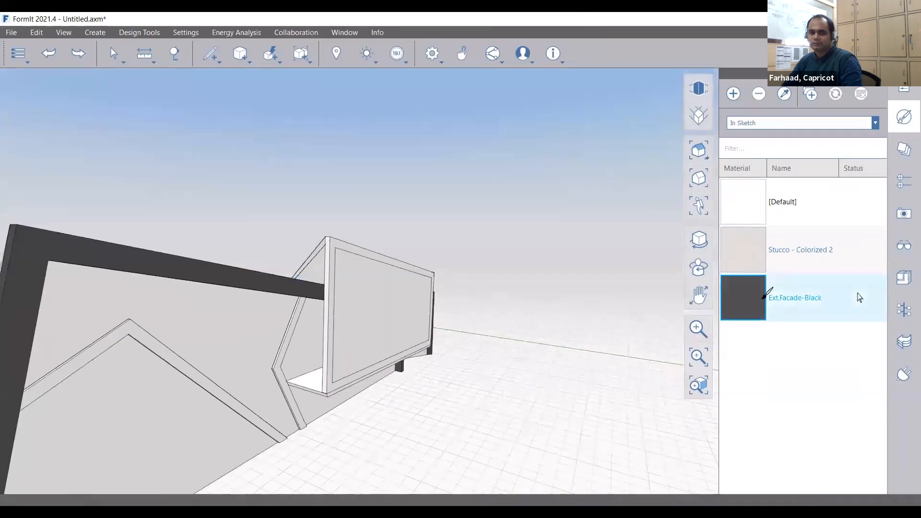
left_click(766, 294)
scroll(339, 238, "up", 2)
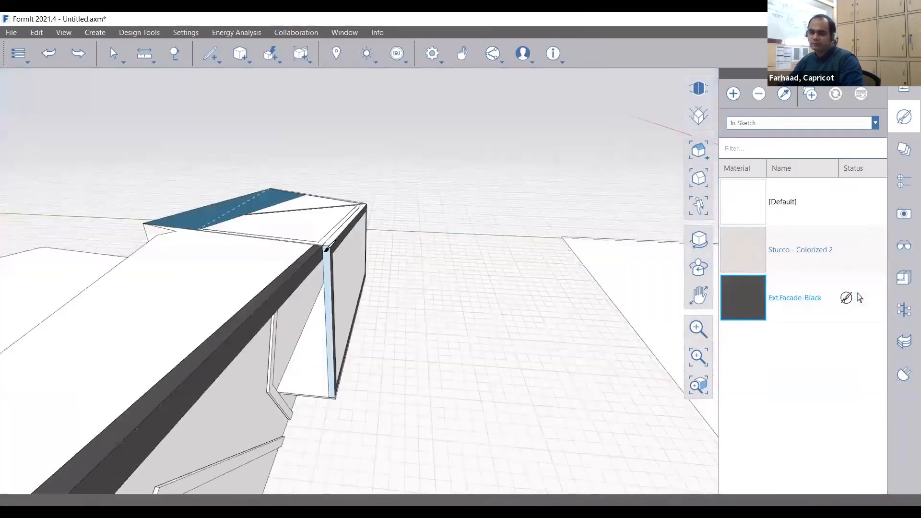
mouse_move(326, 250)
right_mouse_down()
mouse_move(405, 291)
mouse_move(353, 215)
right_mouse_up()
scroll(355, 218, "up", 3)
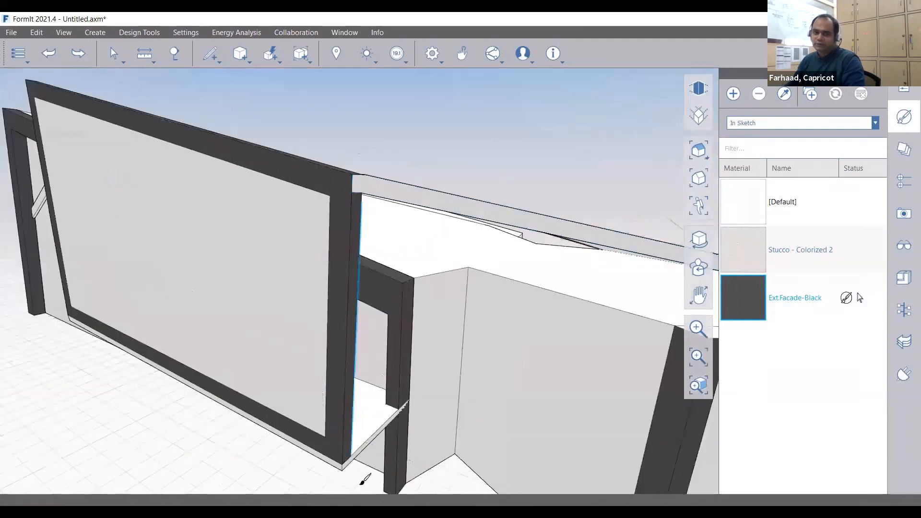
right_click_drag(364, 479, 401, 355)
scroll(401, 355, "up", 2)
Add a material named Blue Facade whose colour map is a darkened blue
left_click(733, 94)
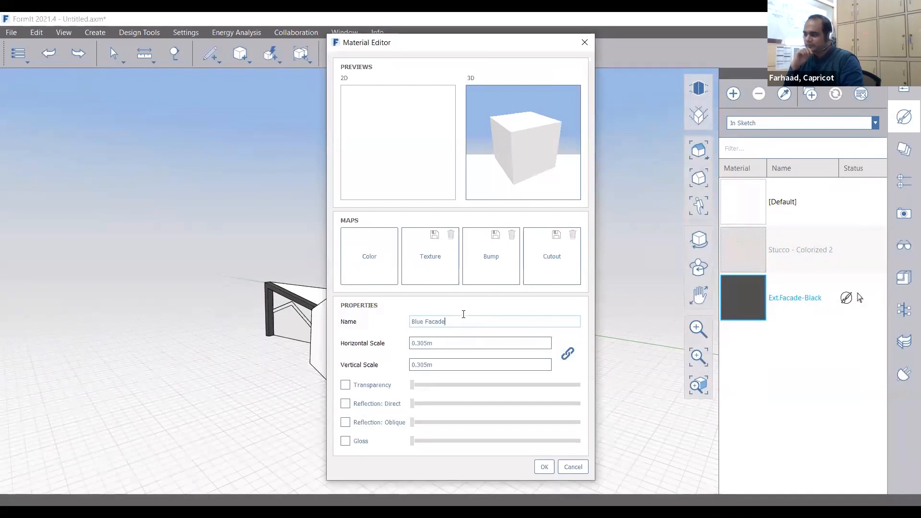
left_click(369, 256)
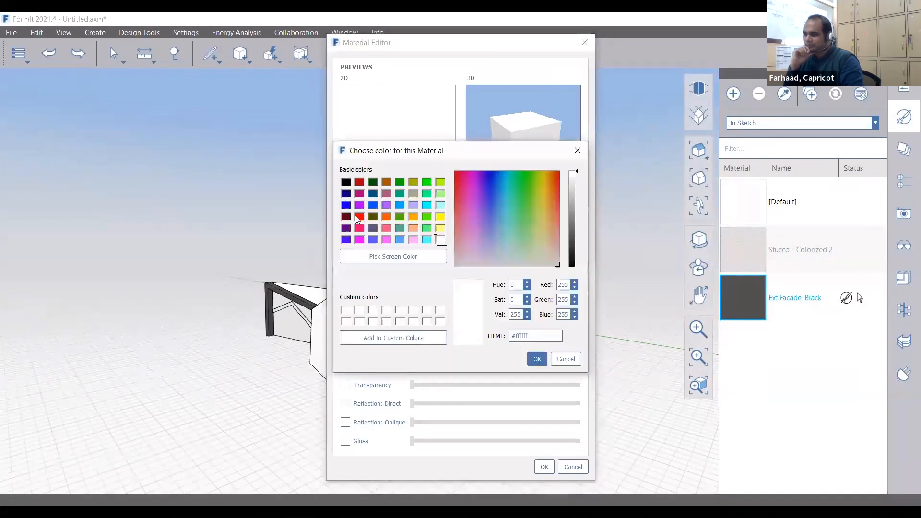
left_click(346, 194)
left_click_drag(577, 218, 577, 203)
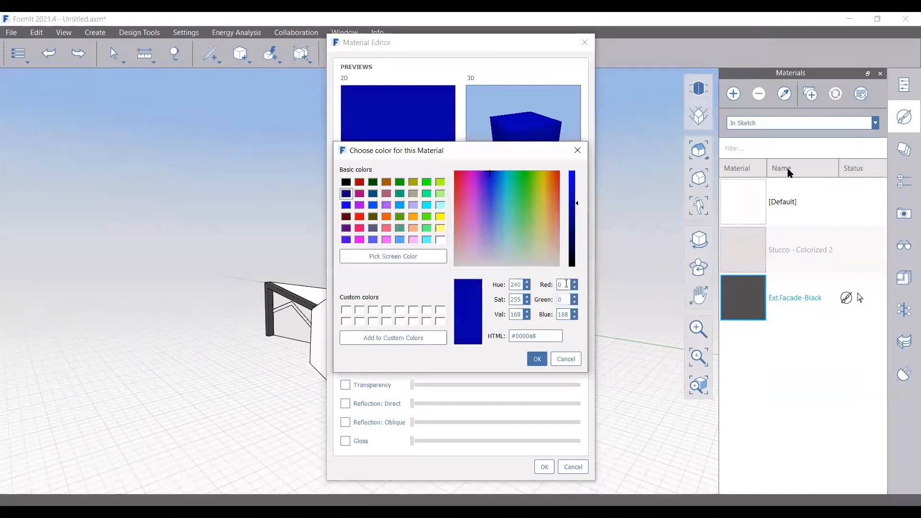
left_click(537, 359)
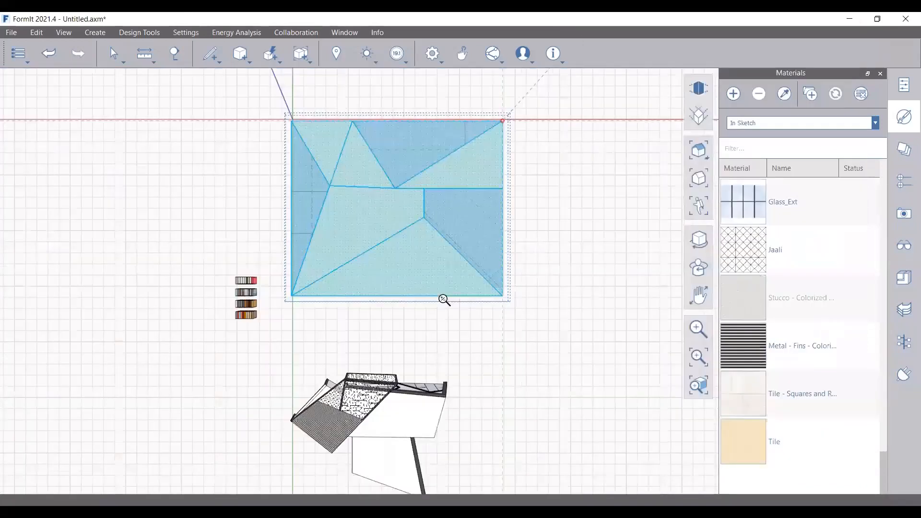
Zoom around the finished model and browse the Content Library sources list
scroll(444, 300, "up", 2)
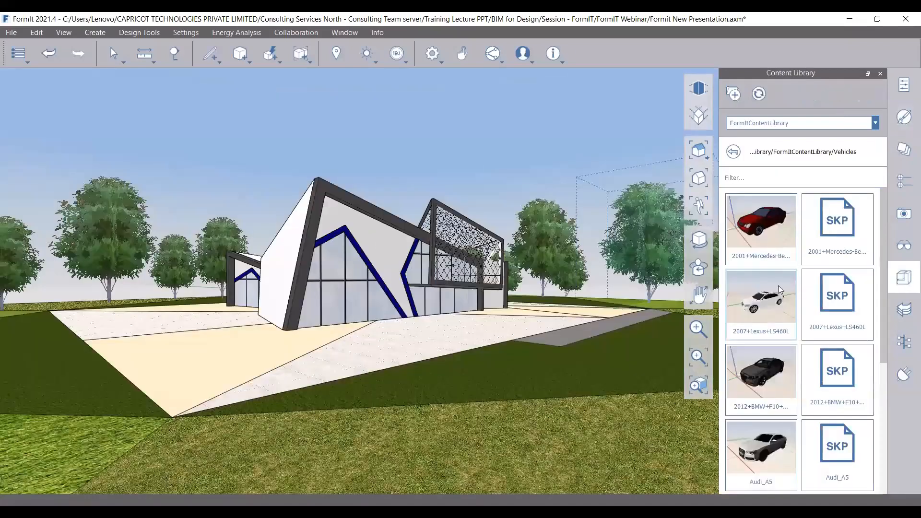
left_click(837, 123)
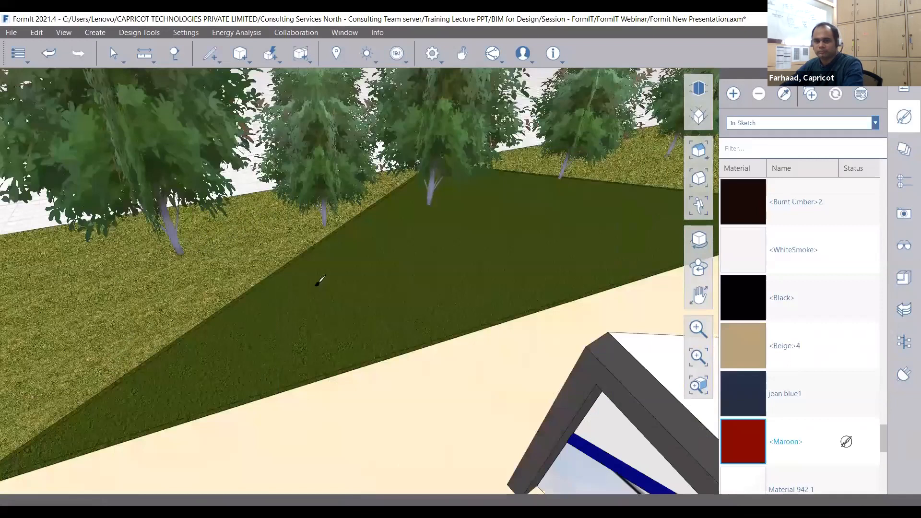
scroll(264, 321, "down", 2)
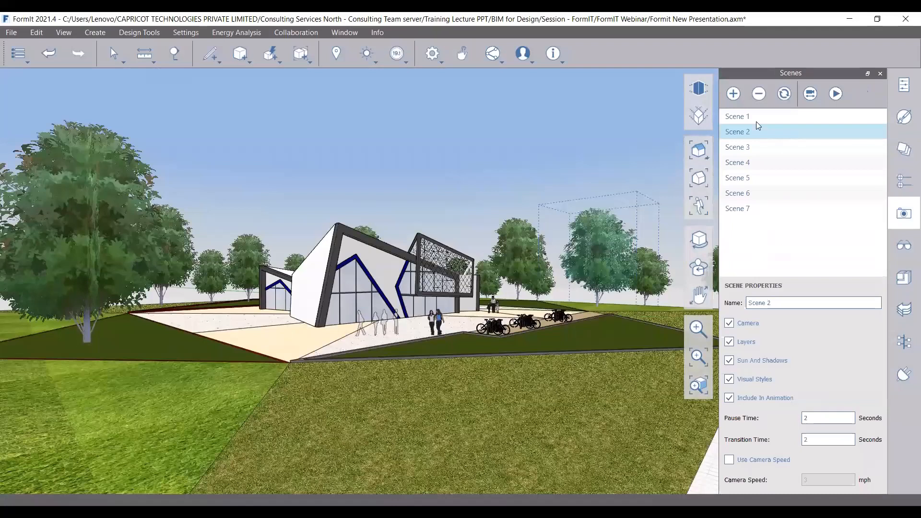
Play and stop the scenes animation, then reposition a tree on the site's left side
left_click(835, 93)
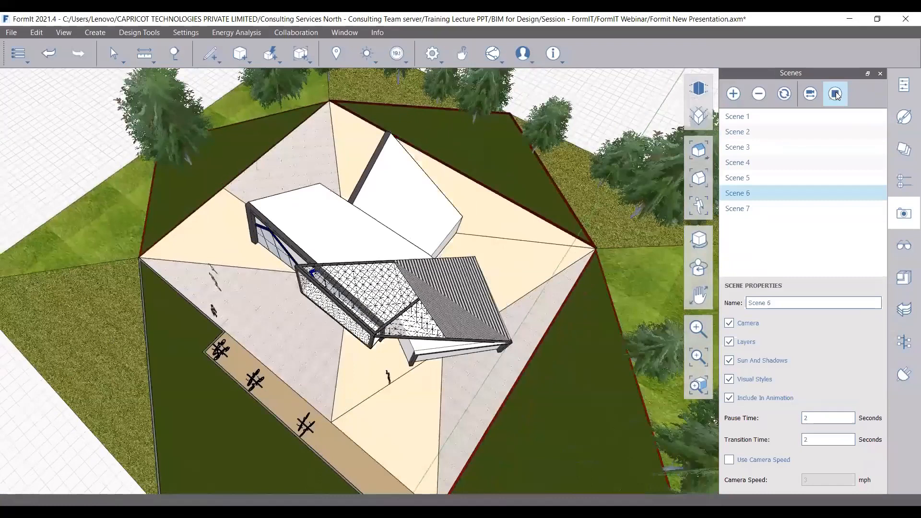
left_click(835, 94)
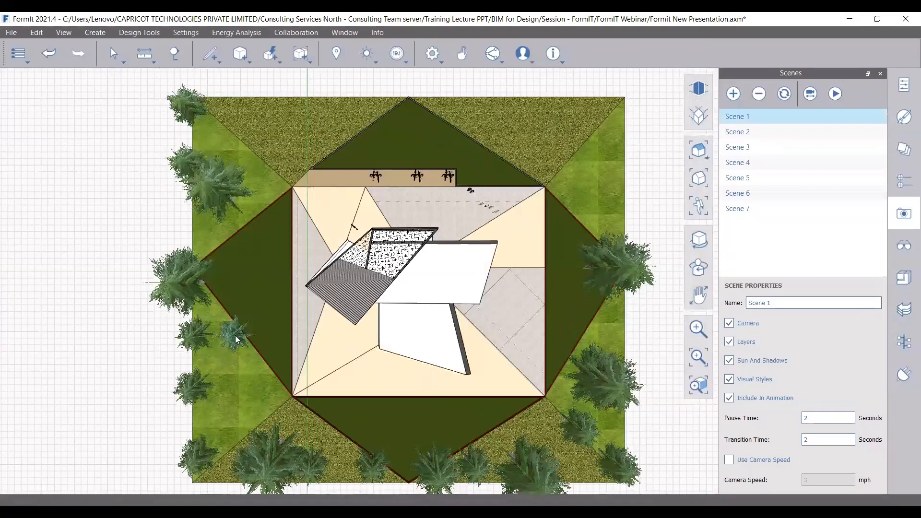
left_click_drag(234, 339, 284, 409)
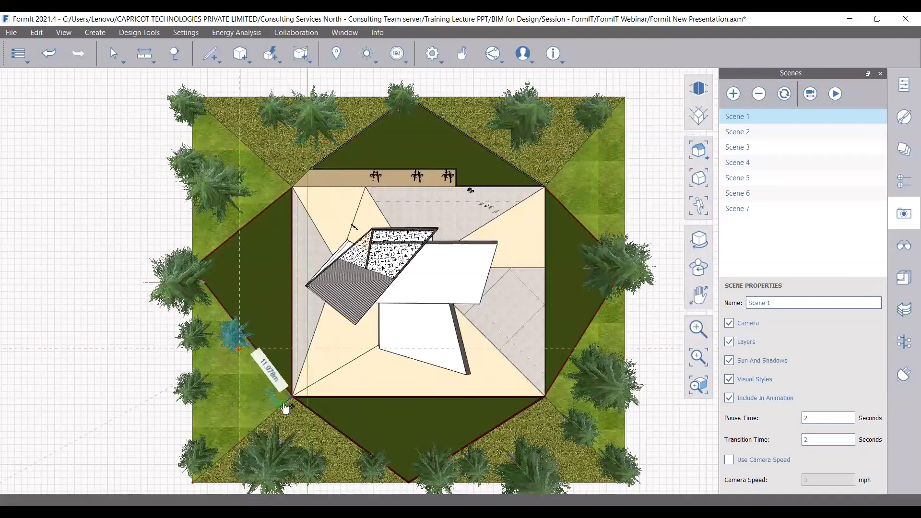
left_click_drag(286, 409, 272, 234)
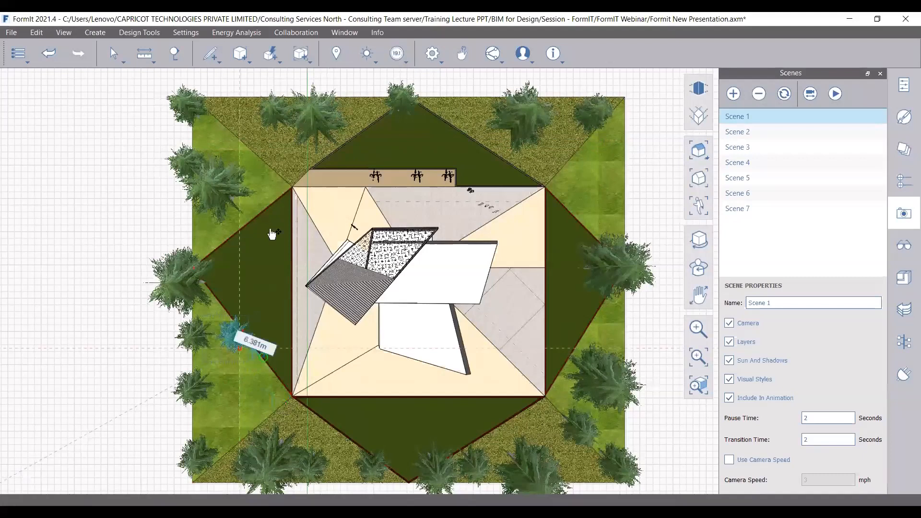
left_click_drag(272, 234, 275, 217)
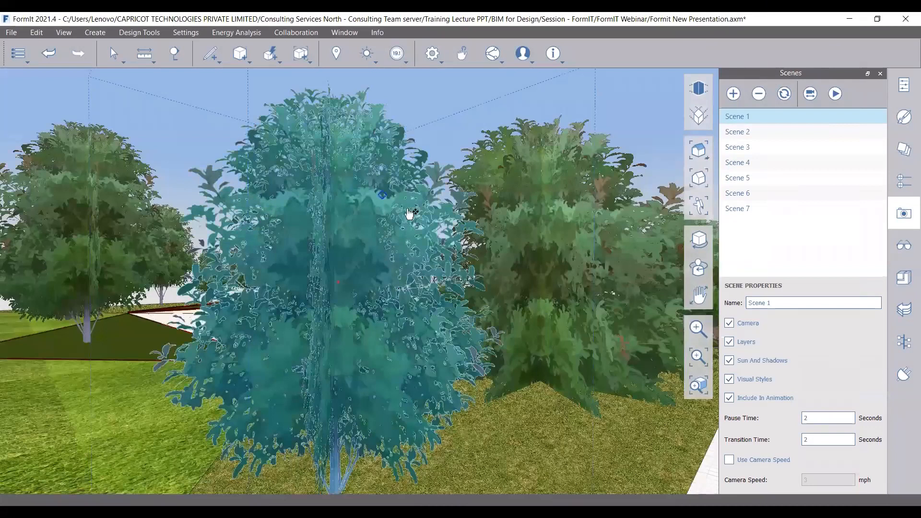
Switch between Scene 2 and Scene 3, ending on the Scene 2 eye-level view
left_click(761, 134)
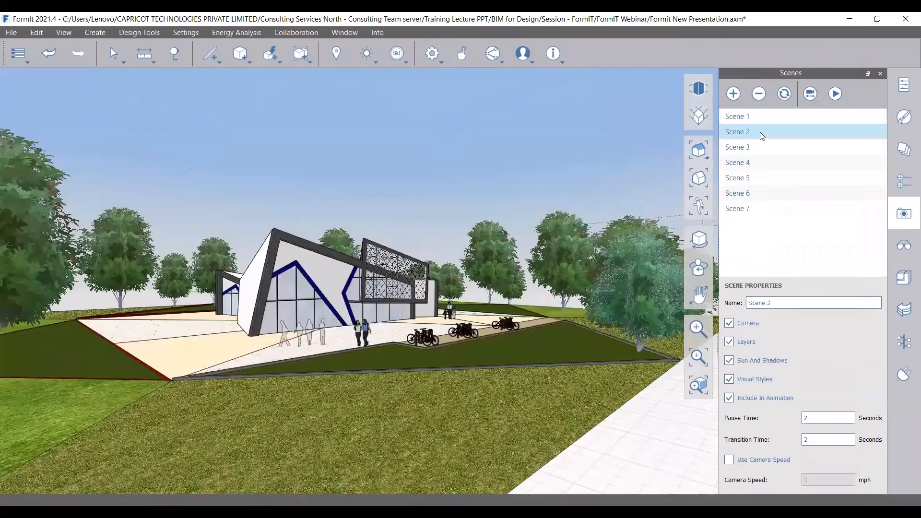
left_click(739, 147)
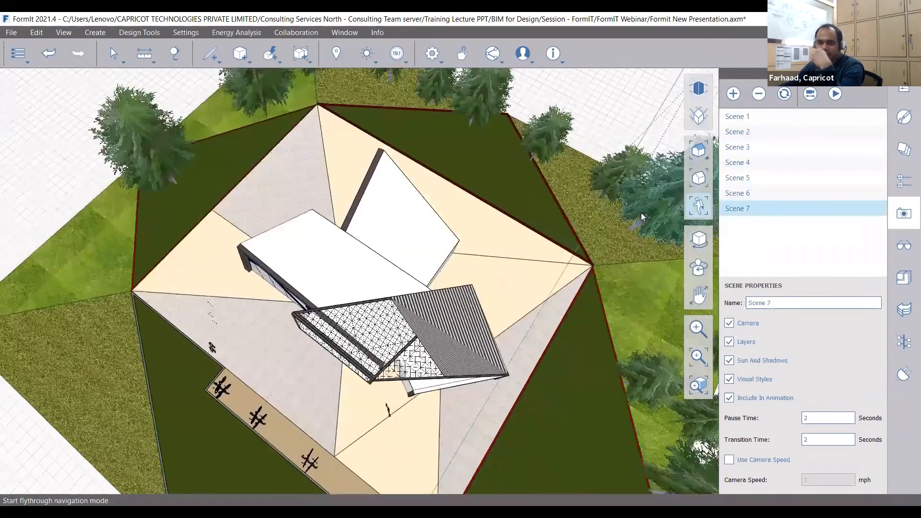
left_click(742, 132)
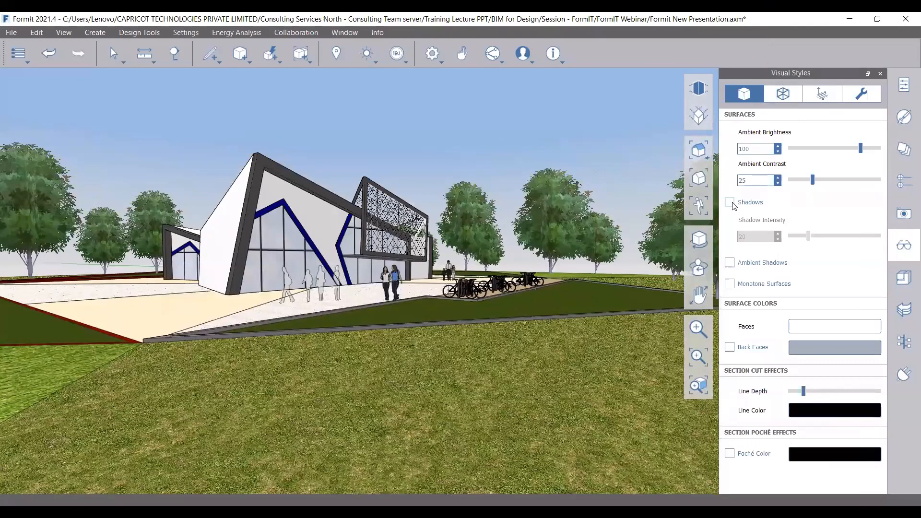
Turn on shadows and monotone surfaces, then view the site from Scene 6
left_click(729, 202)
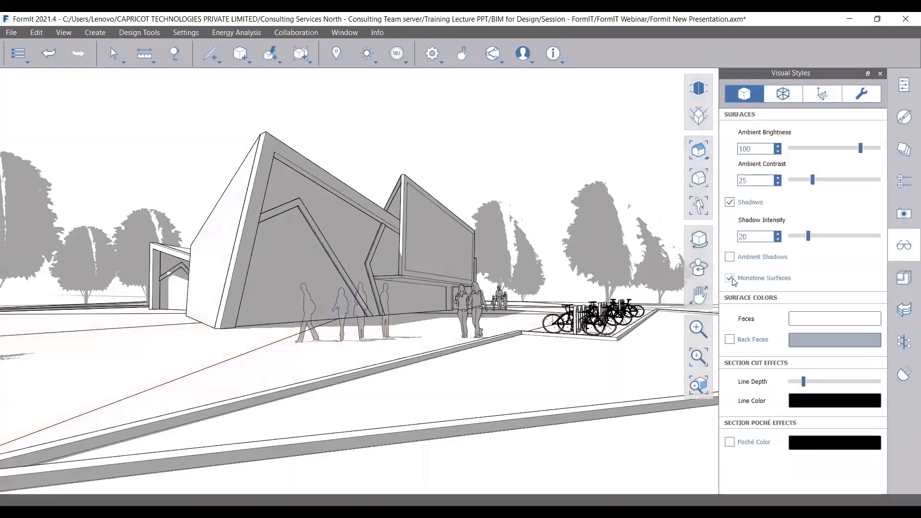
left_click(729, 258)
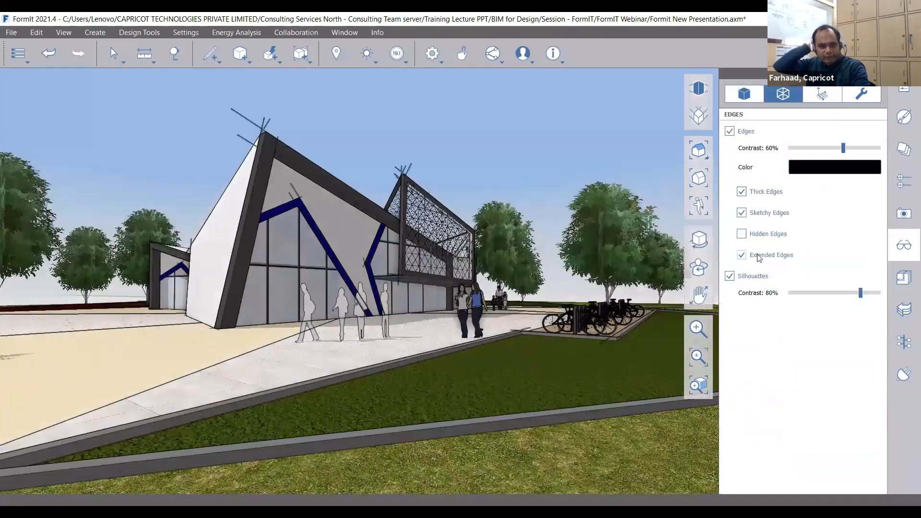
left_click(903, 213)
left_click(758, 166)
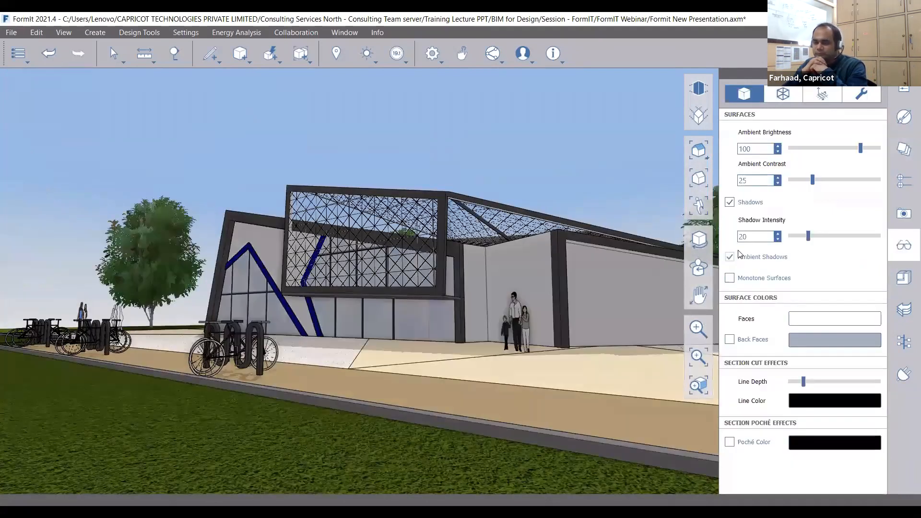
left_click(778, 193)
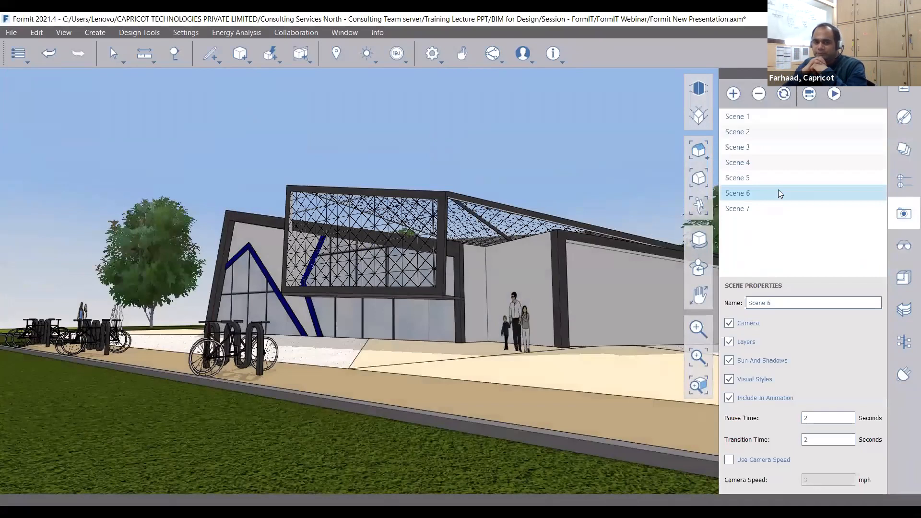
left_click(778, 193)
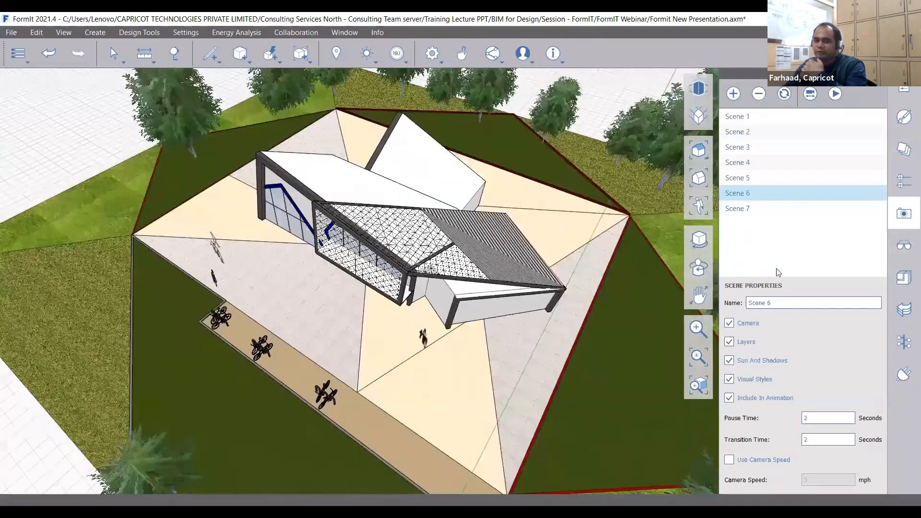